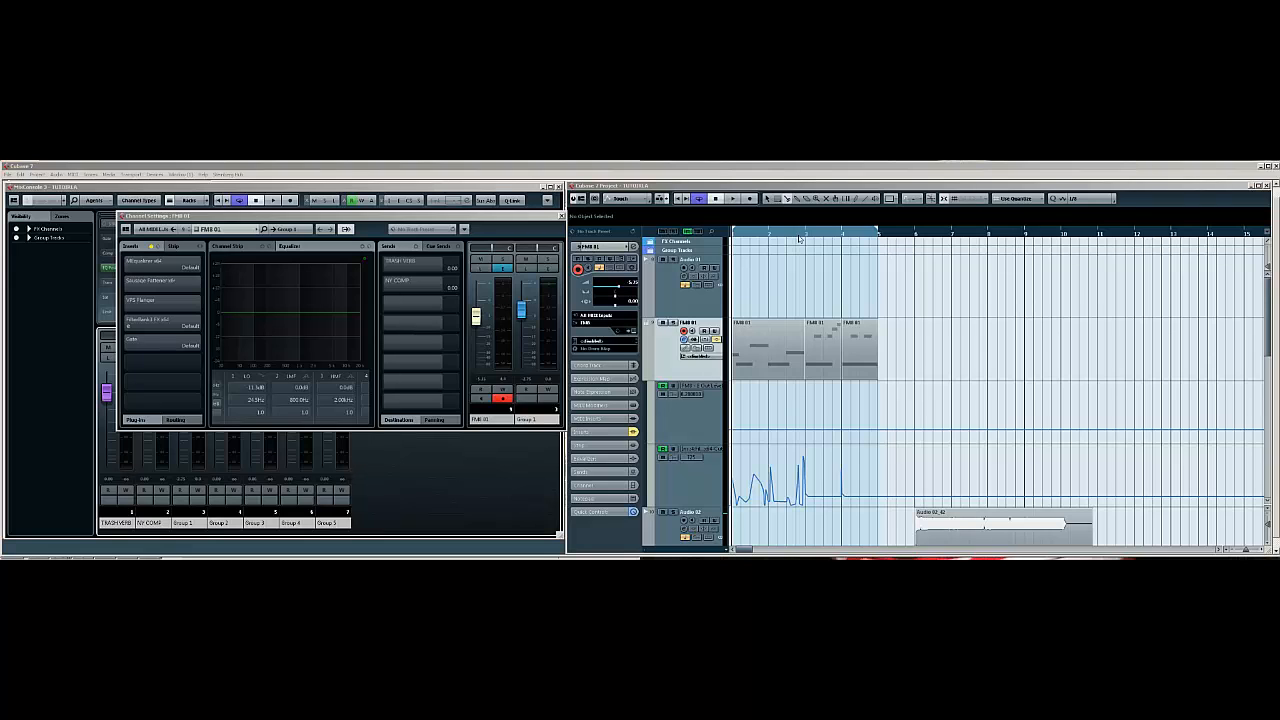
# Move the FM8 synth window clear of the arrangement and audition the looped FM8 01 parts.
pyautogui.click(961, 309)
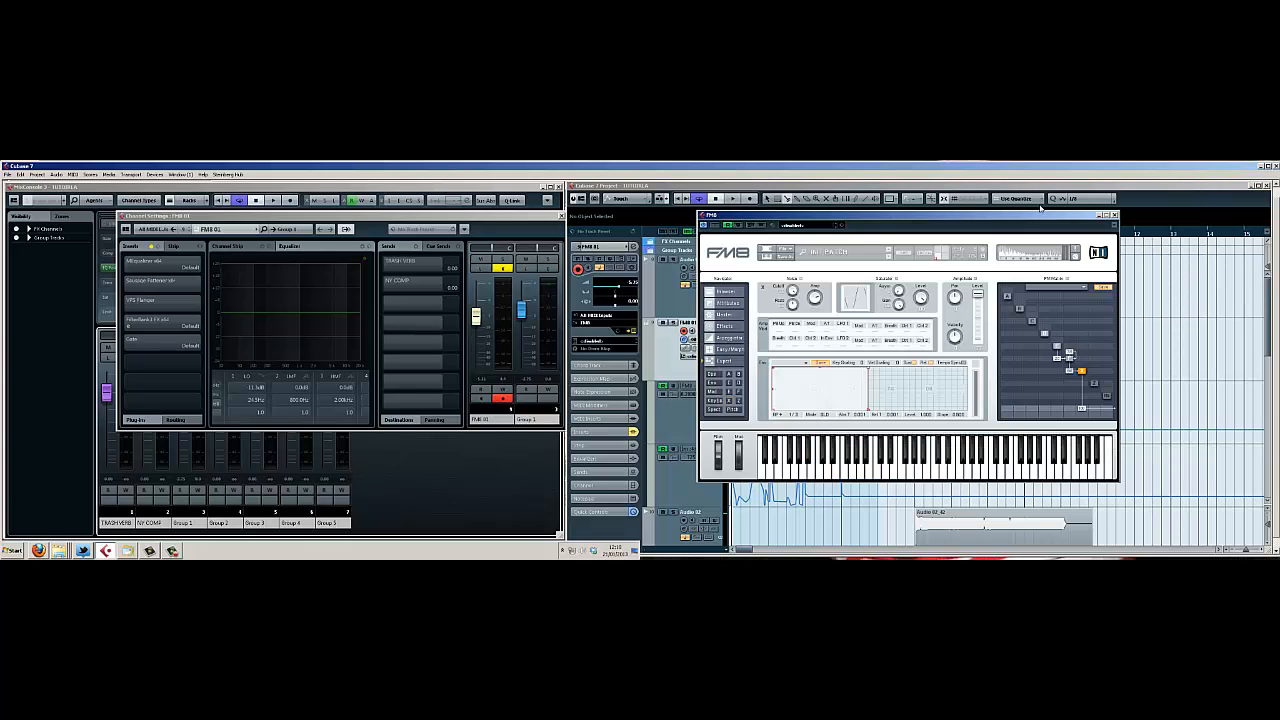
pyautogui.moveTo(1026, 219); pyautogui.dragTo(1203, 227)
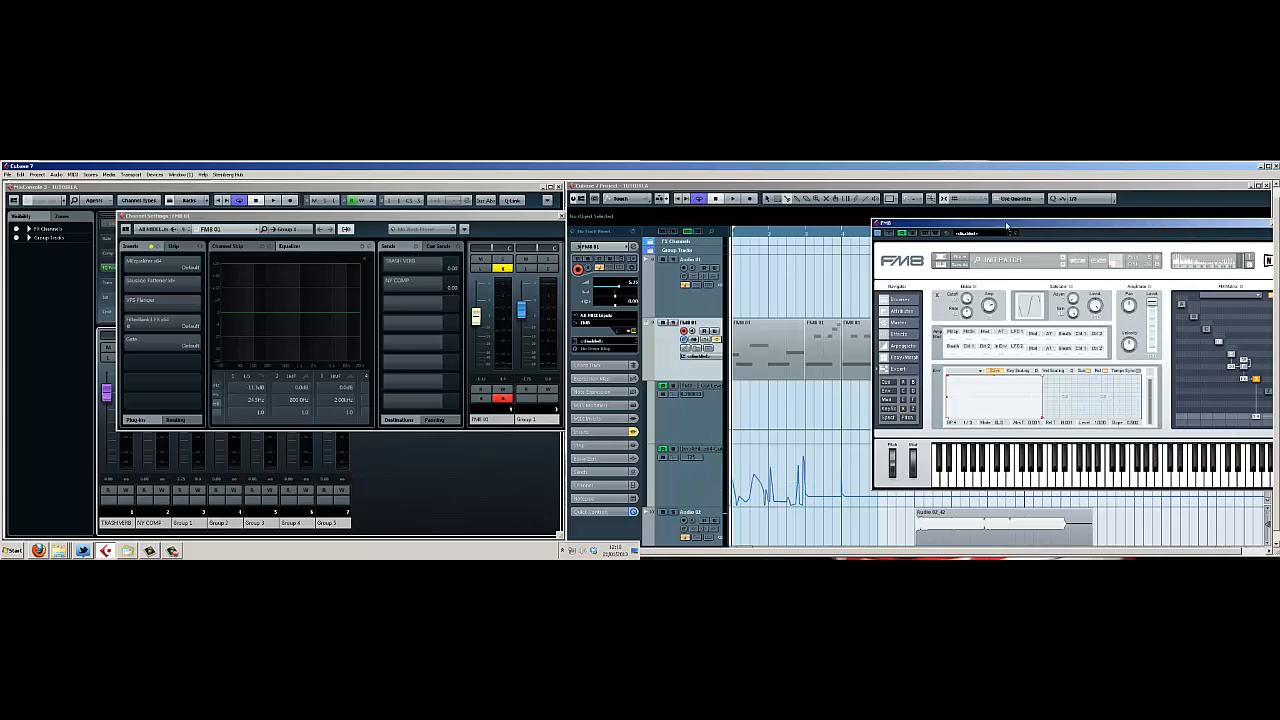
pyautogui.moveTo(1007, 226); pyautogui.dragTo(271, 215)
pyautogui.press('space')
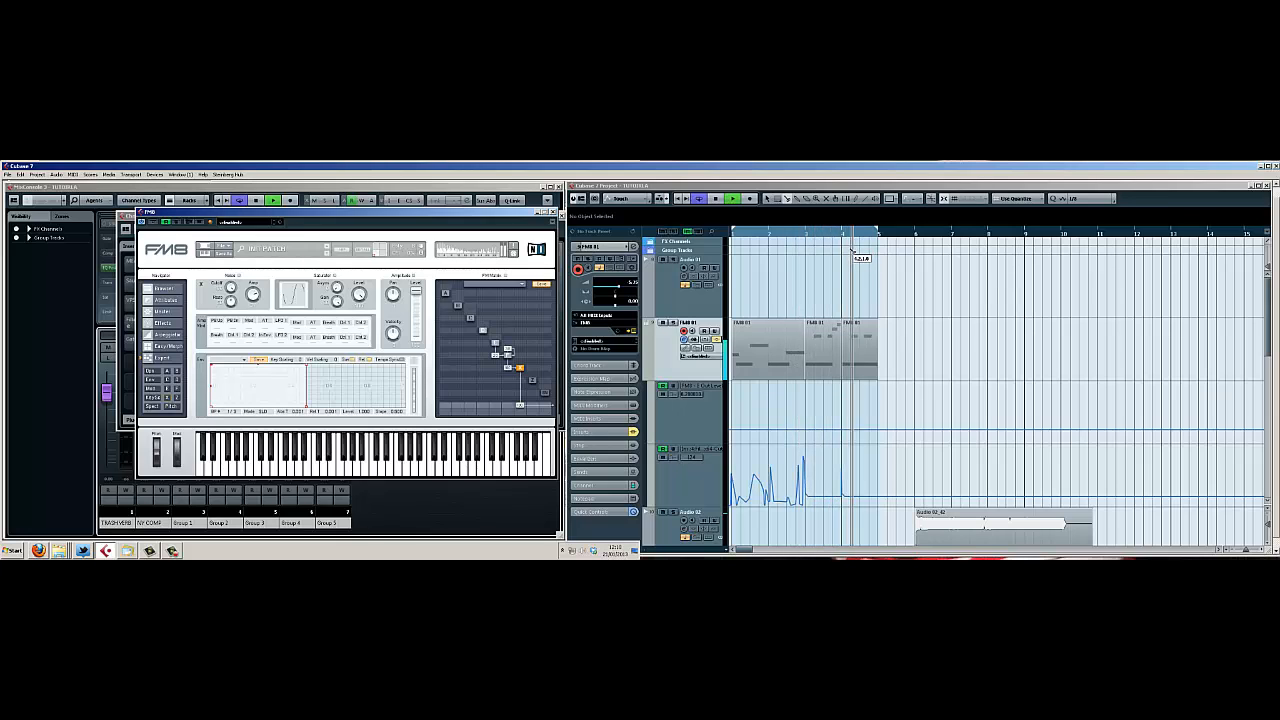
pyautogui.press('space')
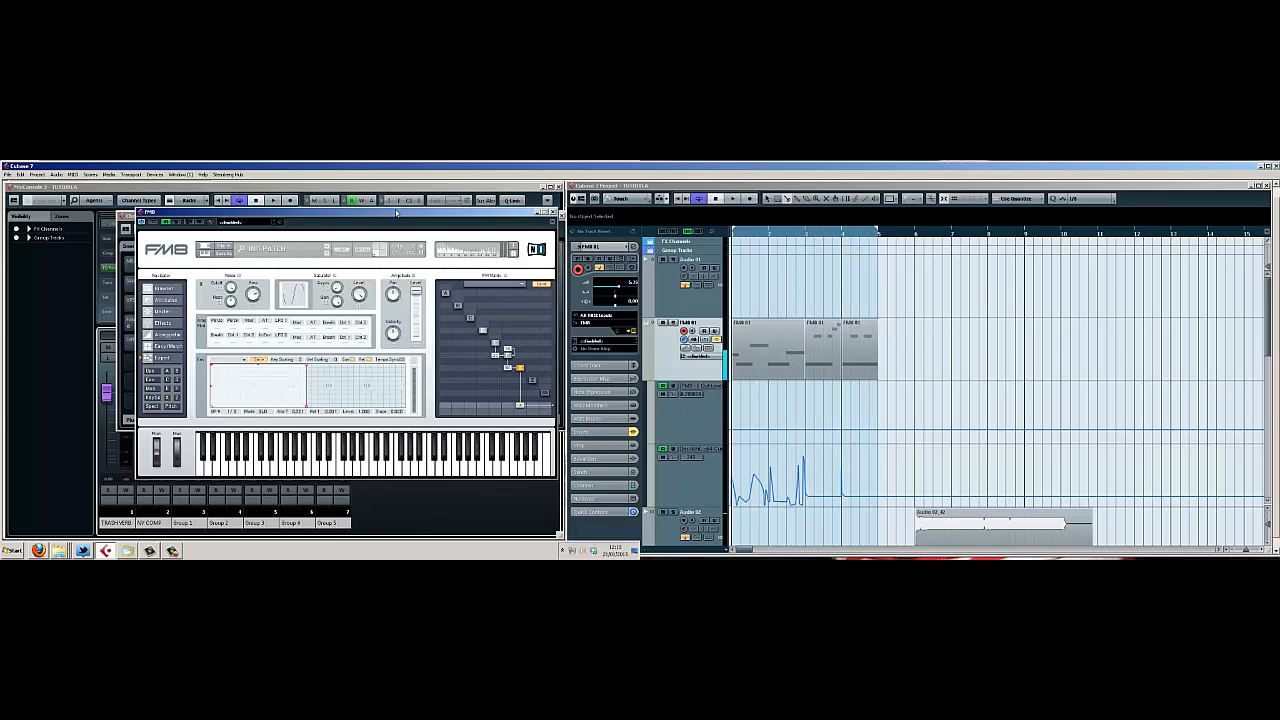
# Inspect the operators in FM8's modulation matrix and its Master page settings, and close the synth window.
pyautogui.moveTo(397, 213); pyautogui.dragTo(1045, 231)
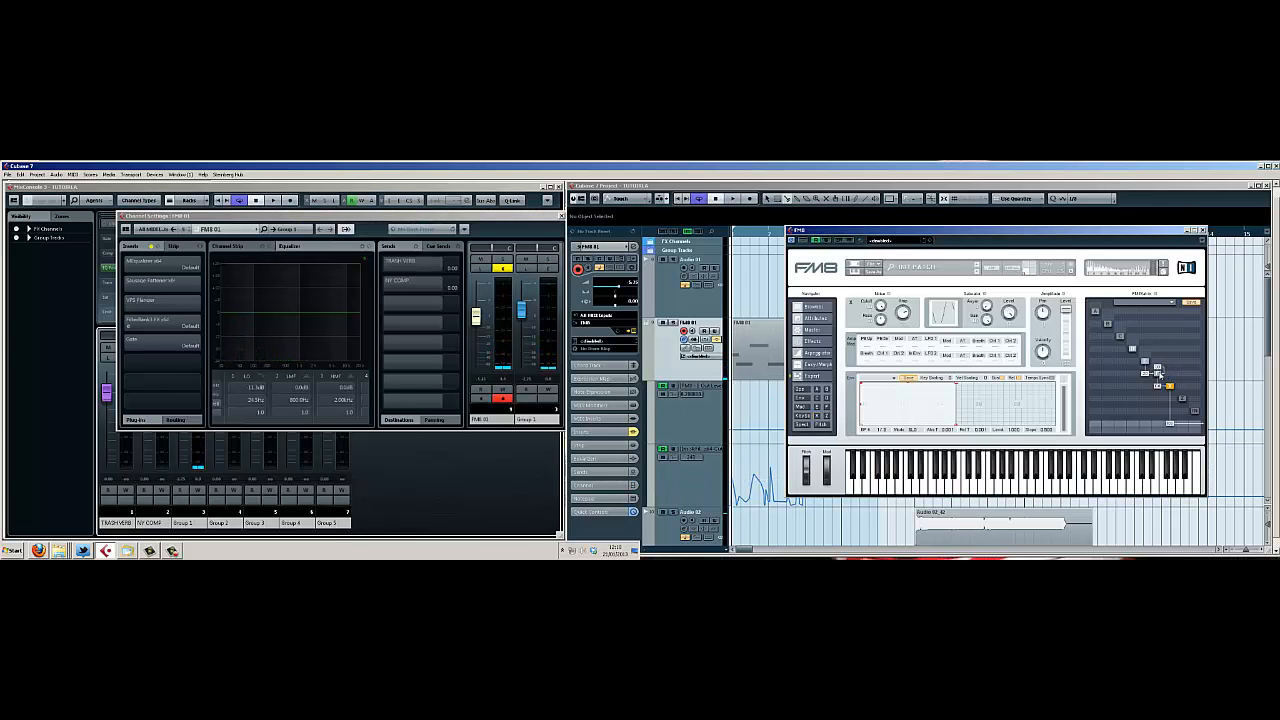
pyautogui.click(1157, 372)
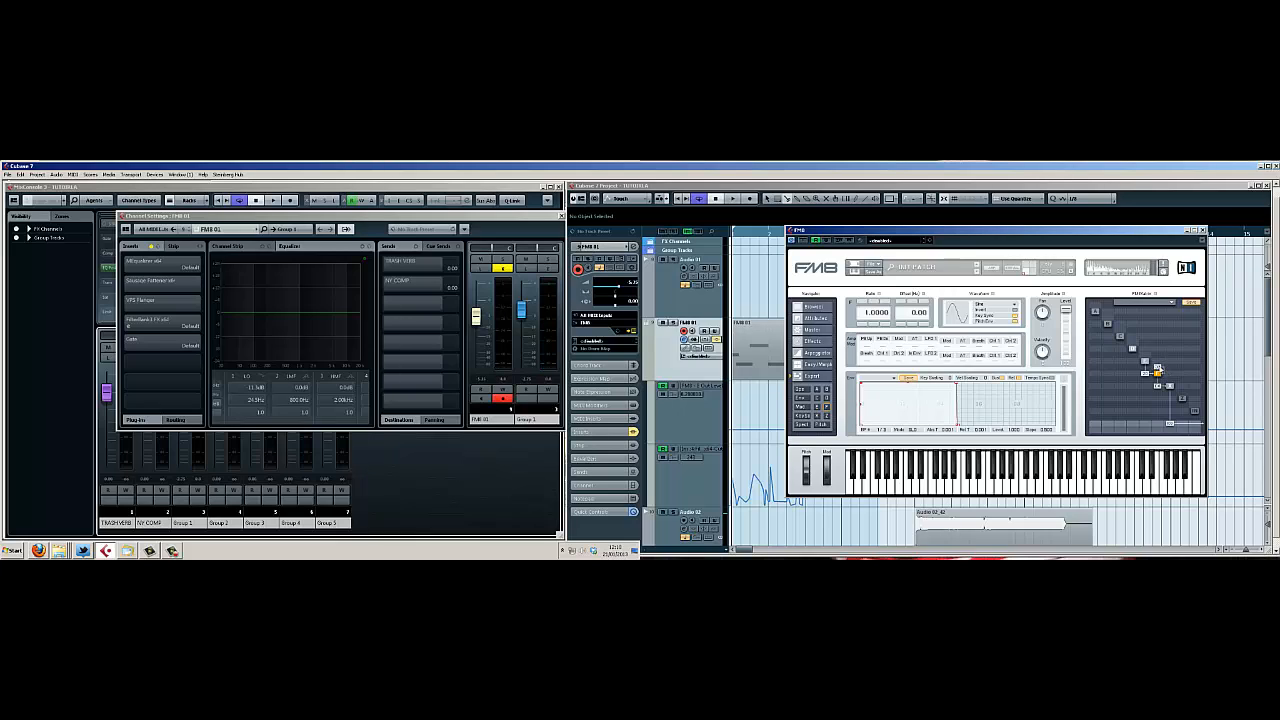
pyautogui.click(1145, 363)
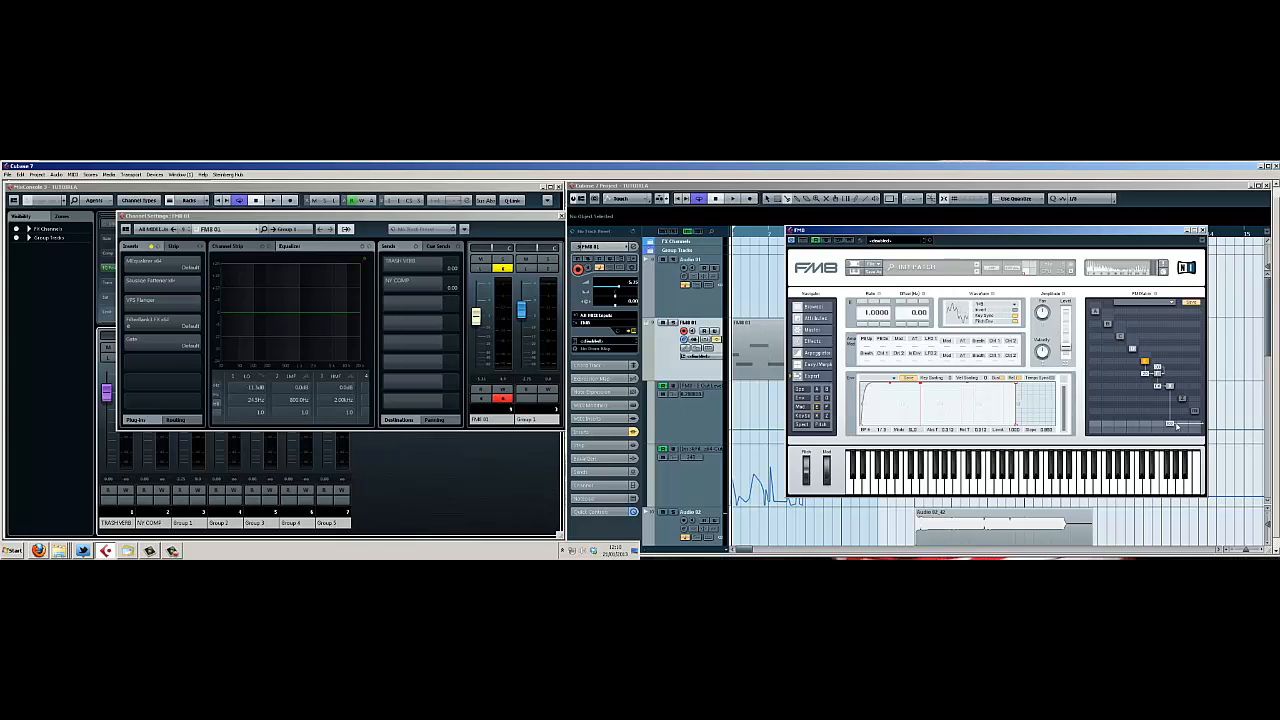
pyautogui.click(1169, 387)
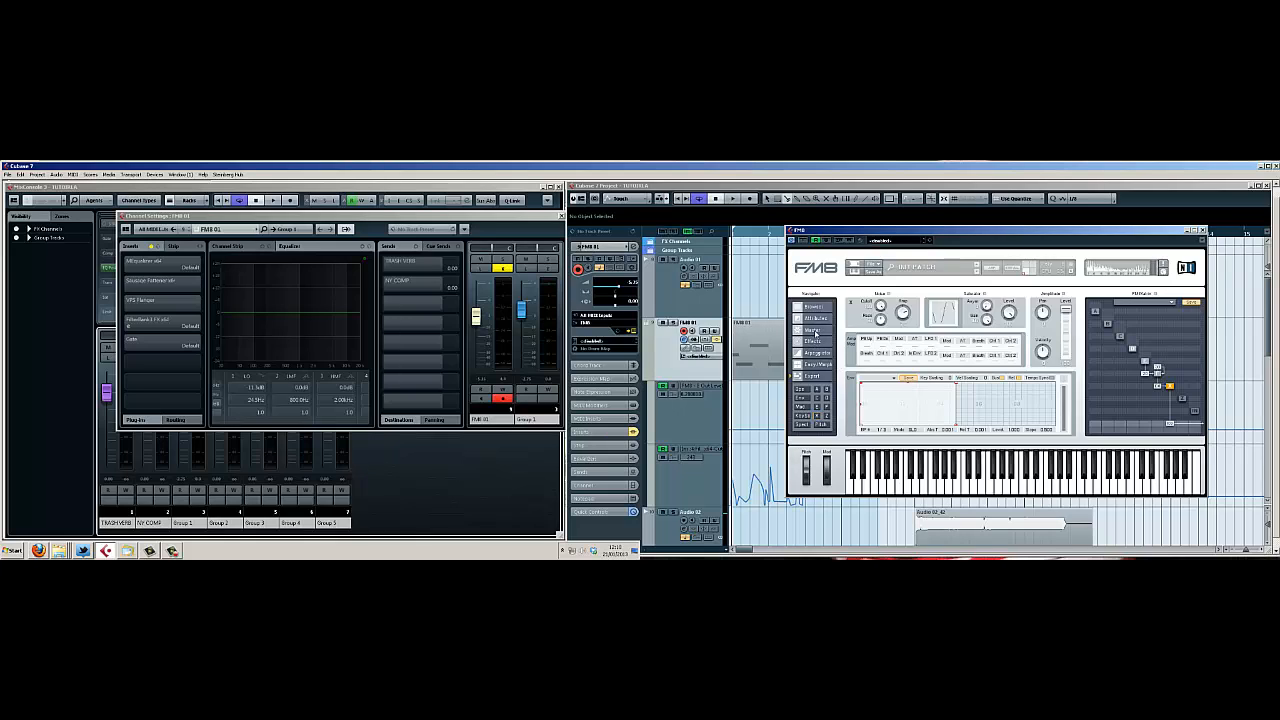
pyautogui.click(815, 332)
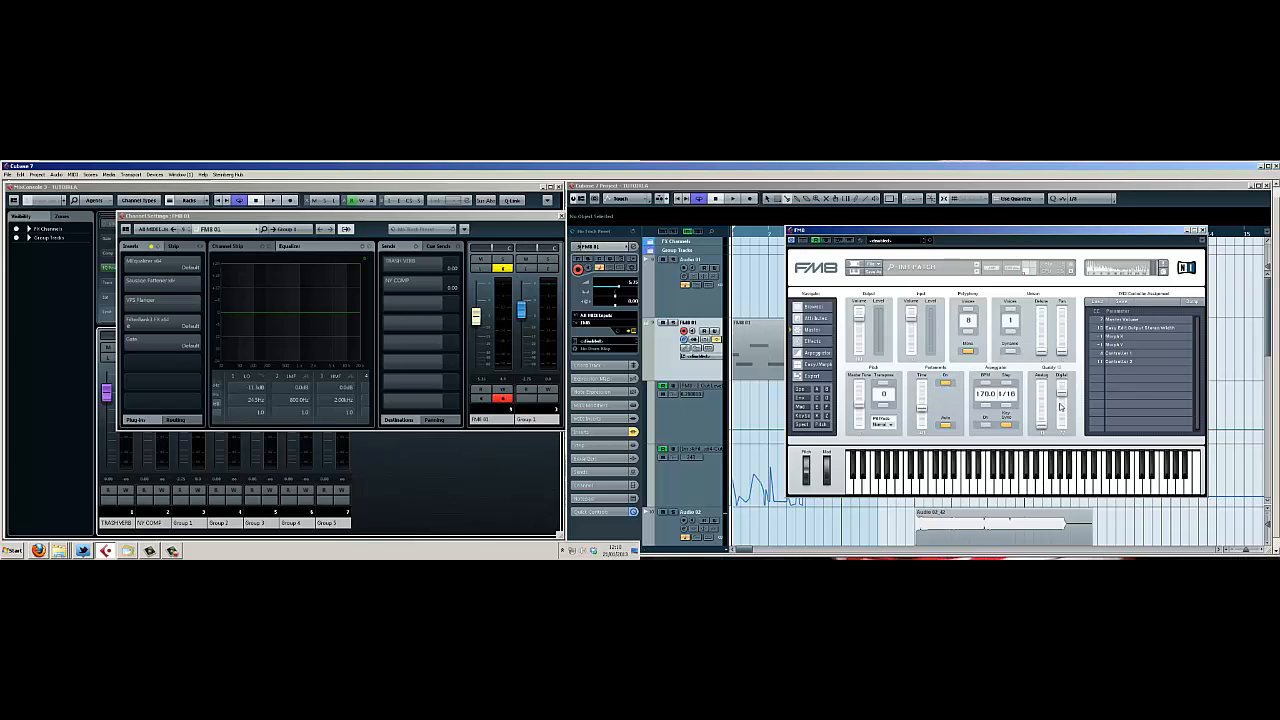
pyautogui.click(1202, 230)
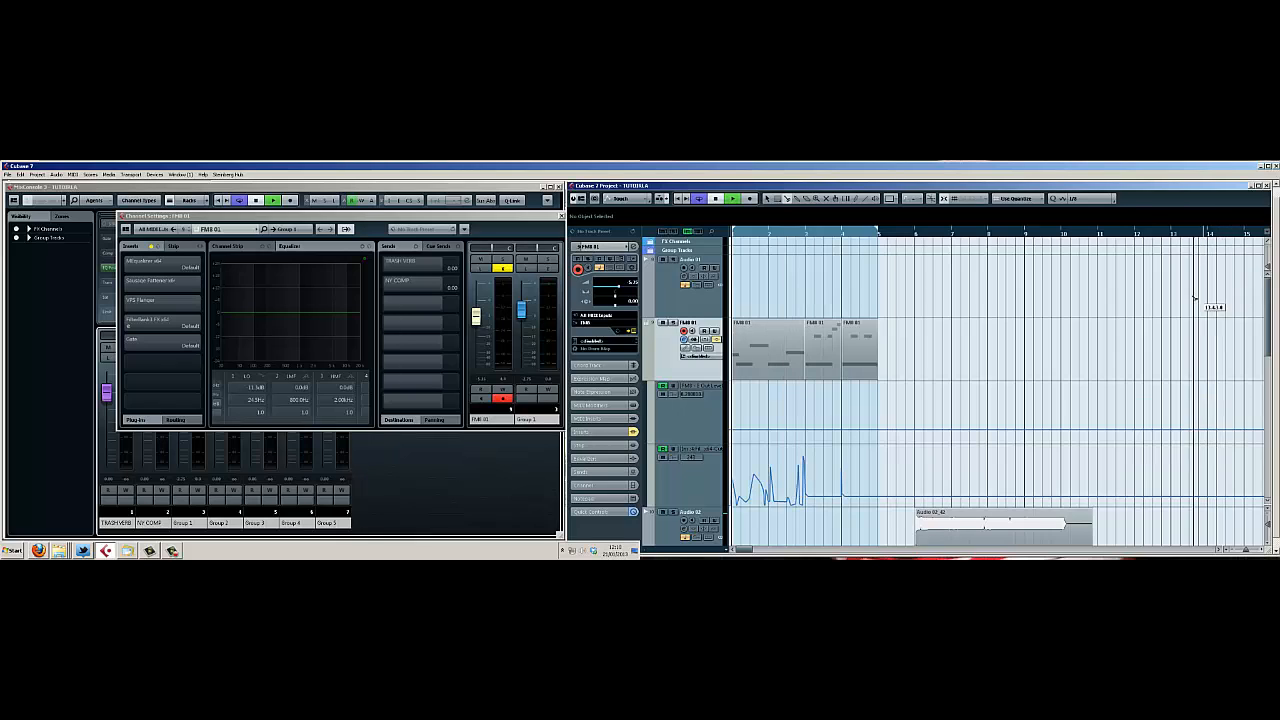
# Play the FM8 01 loop without insert effects and bring the track's channel settings forward.
pyautogui.press('space')
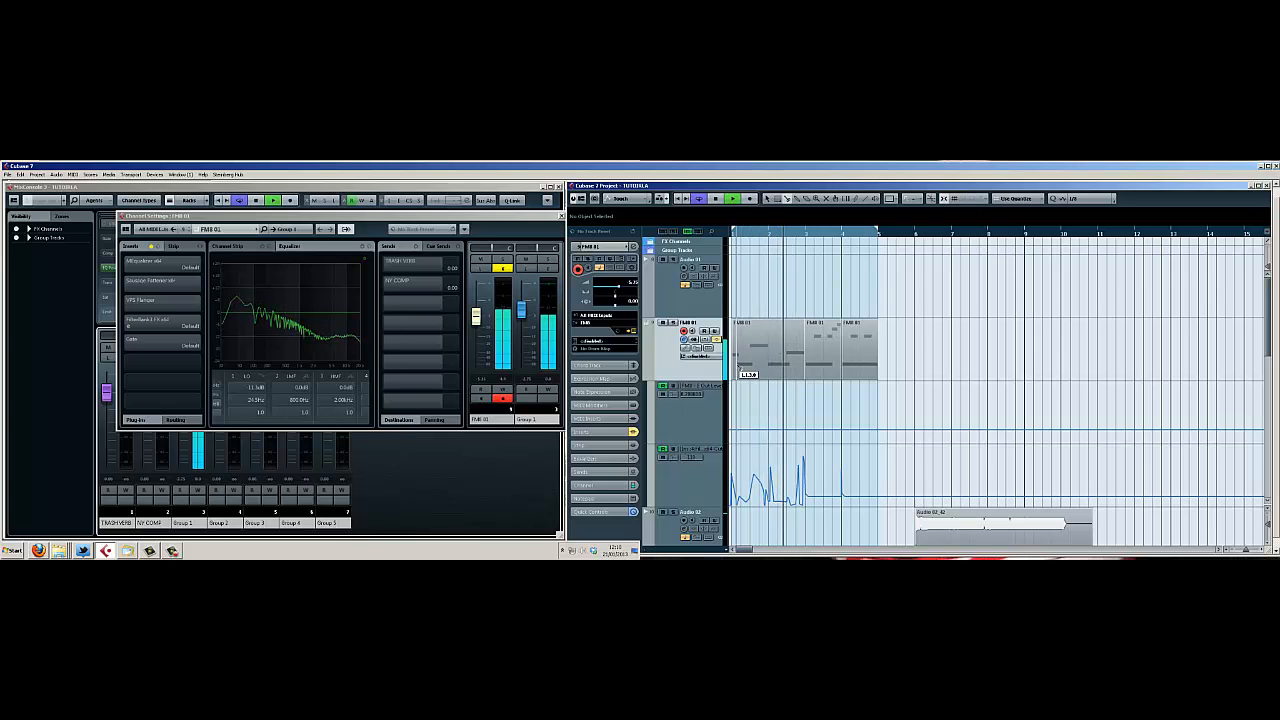
pyautogui.press('space')
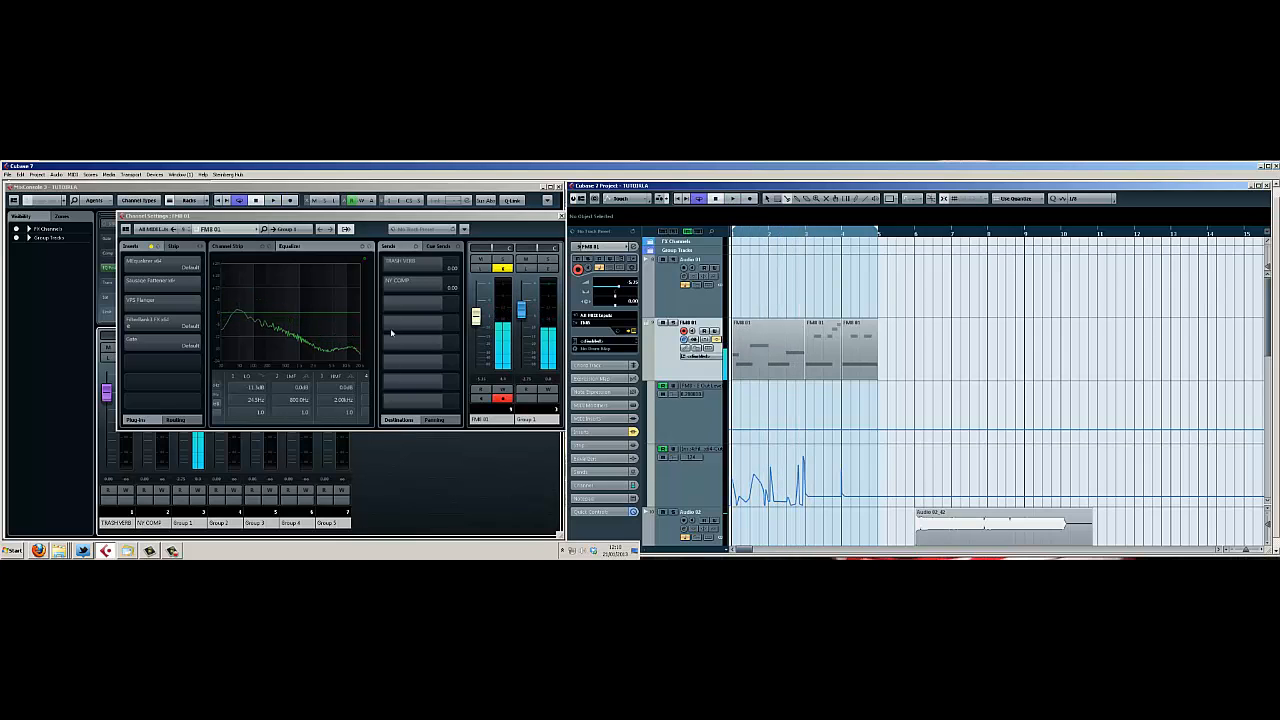
pyautogui.click(227, 220)
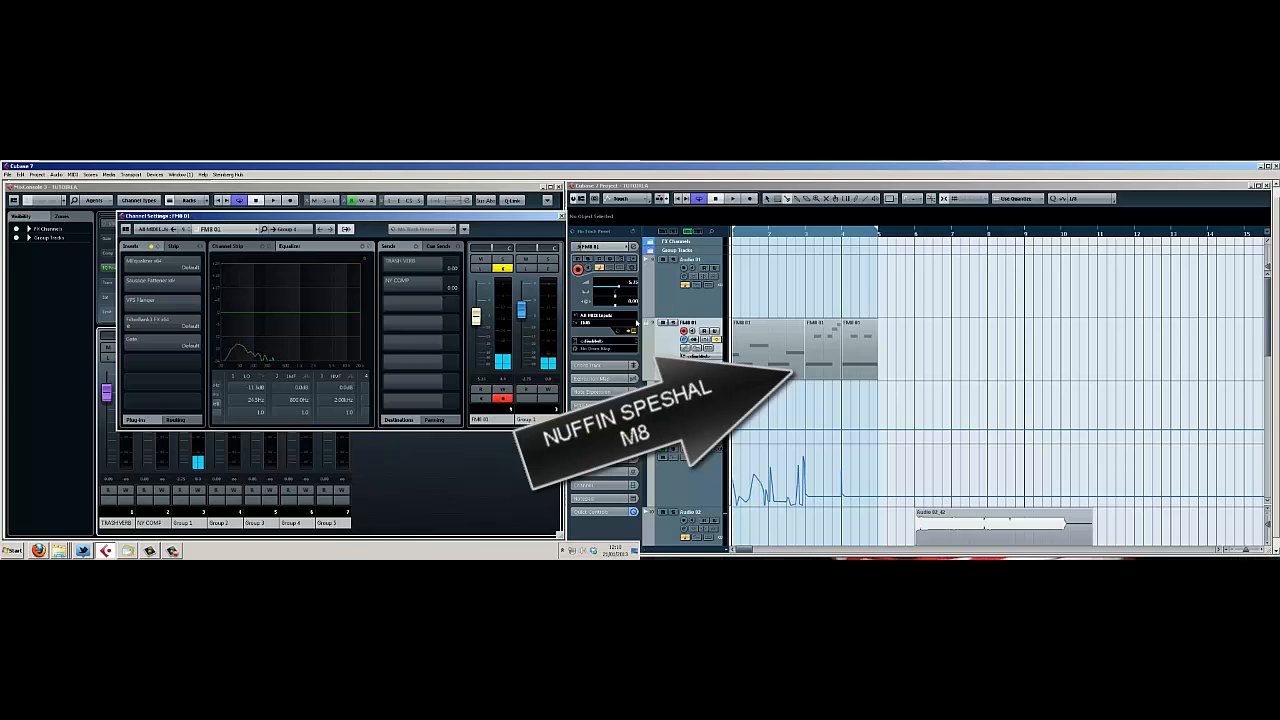
pyautogui.click(971, 297)
pyautogui.click(663, 324)
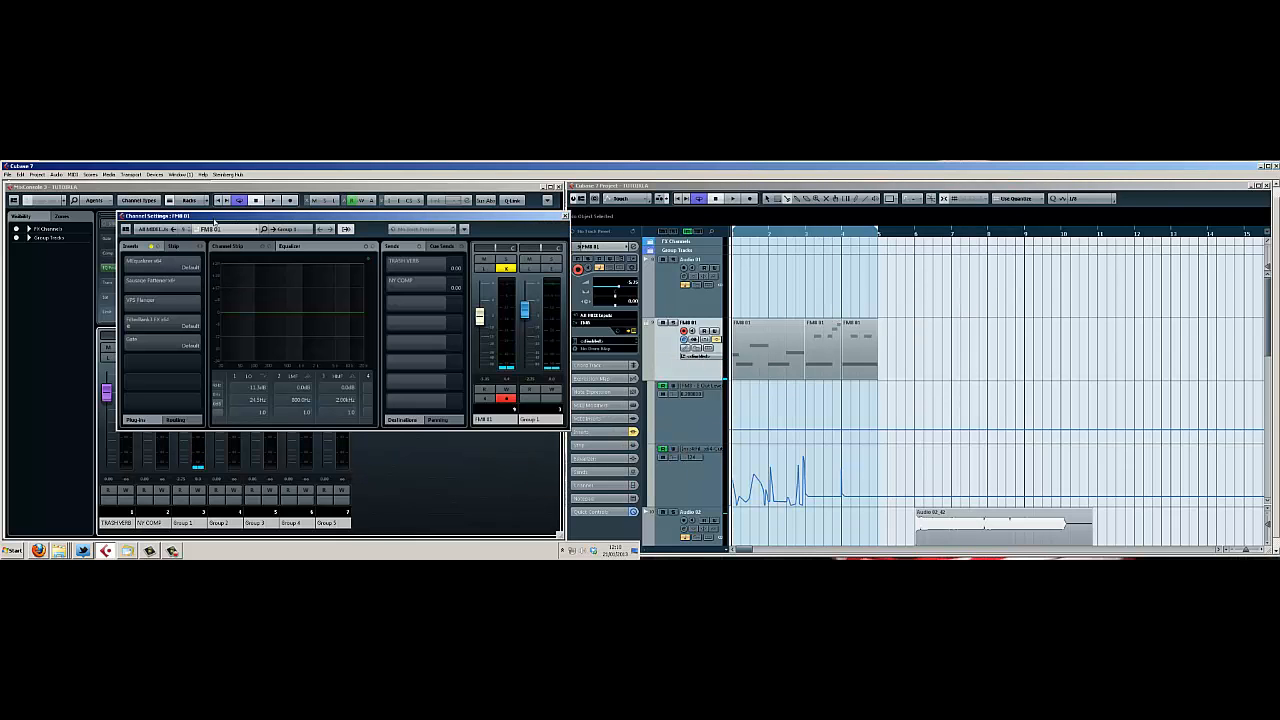
# Activate the MEqualizer insert on FM8 01 and slightly lower its low-frequency peak.
pyautogui.click(150, 262)
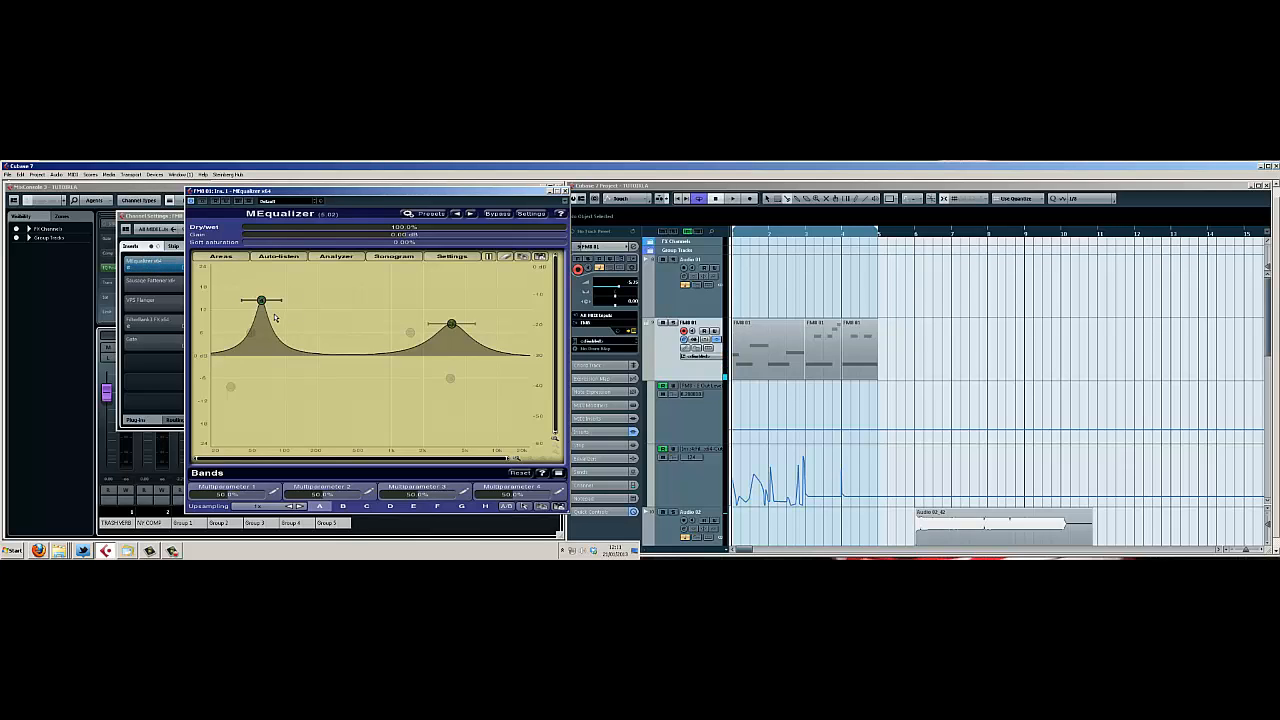
pyautogui.moveTo(262, 306); pyautogui.dragTo(263, 305)
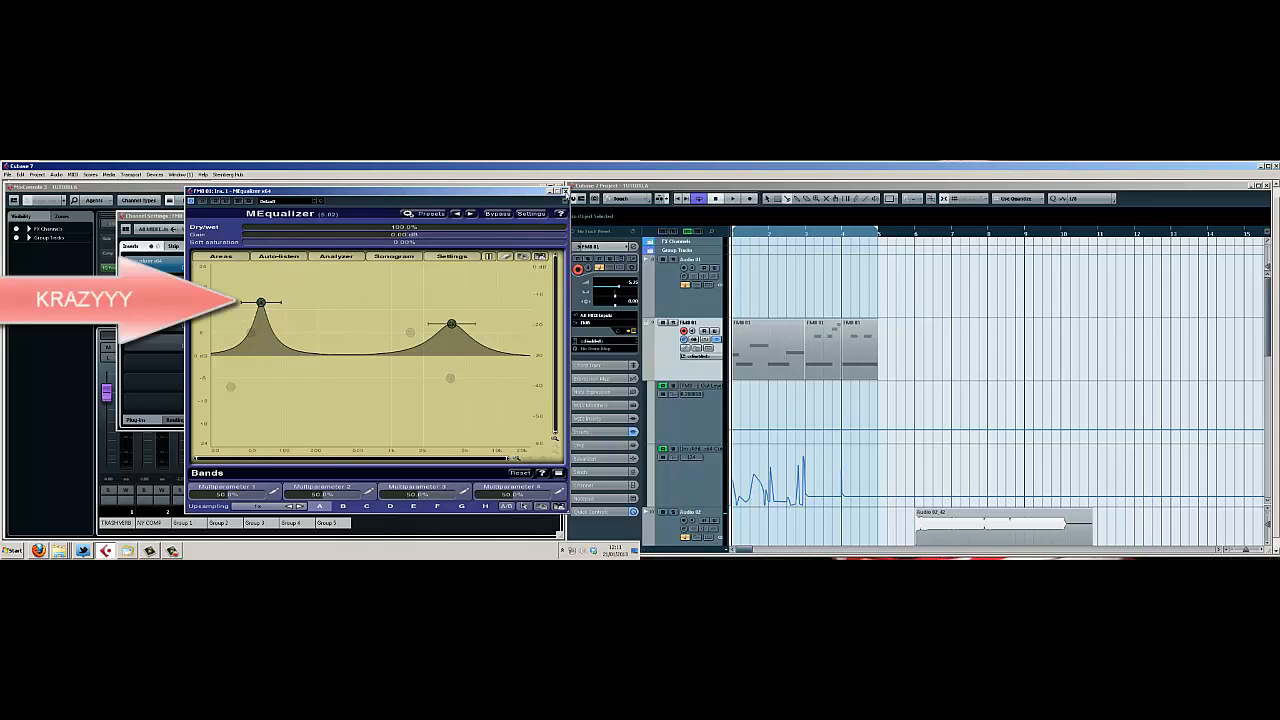
pyautogui.click(562, 189)
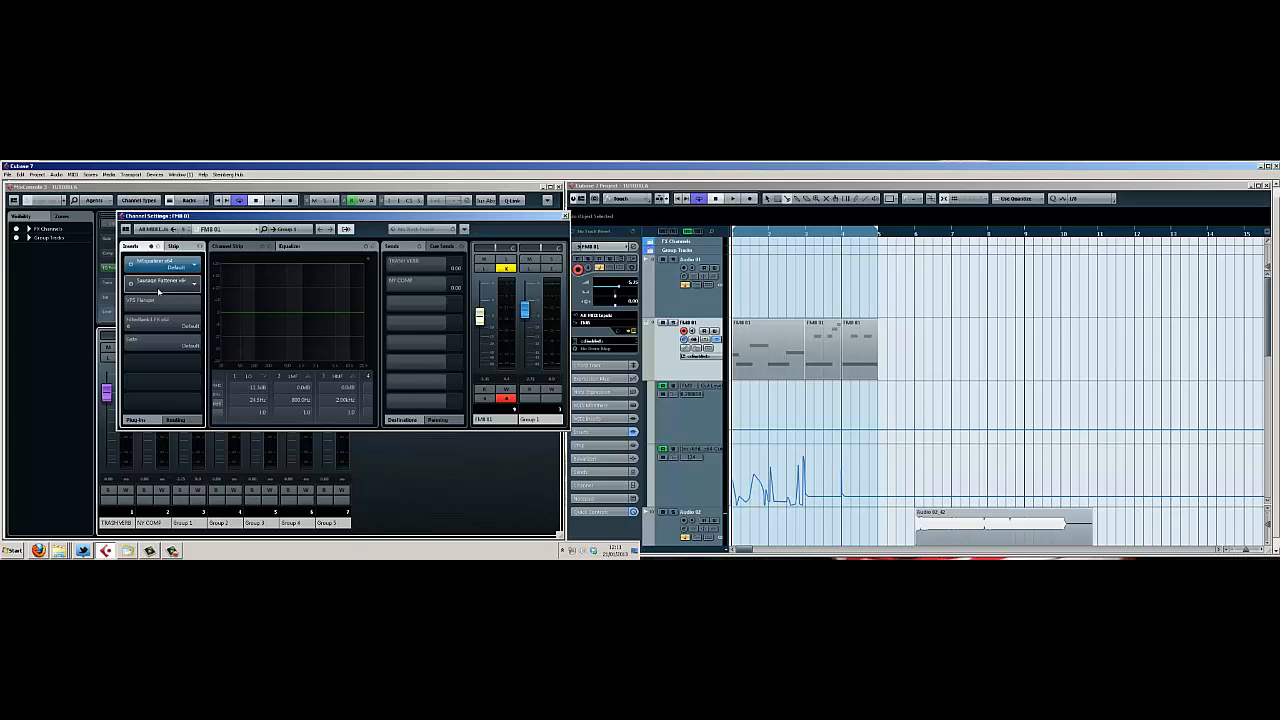
# Activate the Sausage Fattener insert on FM8 01 and review its Fatness and Color settings.
pyautogui.click(131, 284)
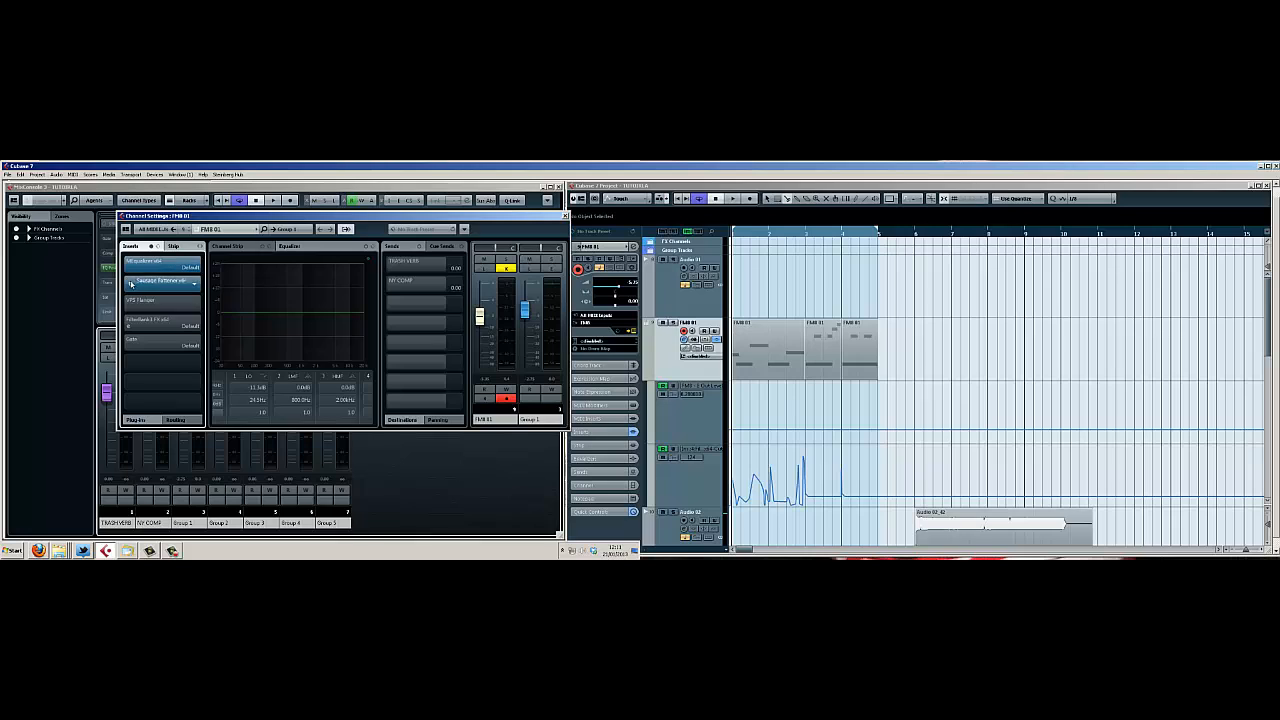
pyautogui.click(176, 285)
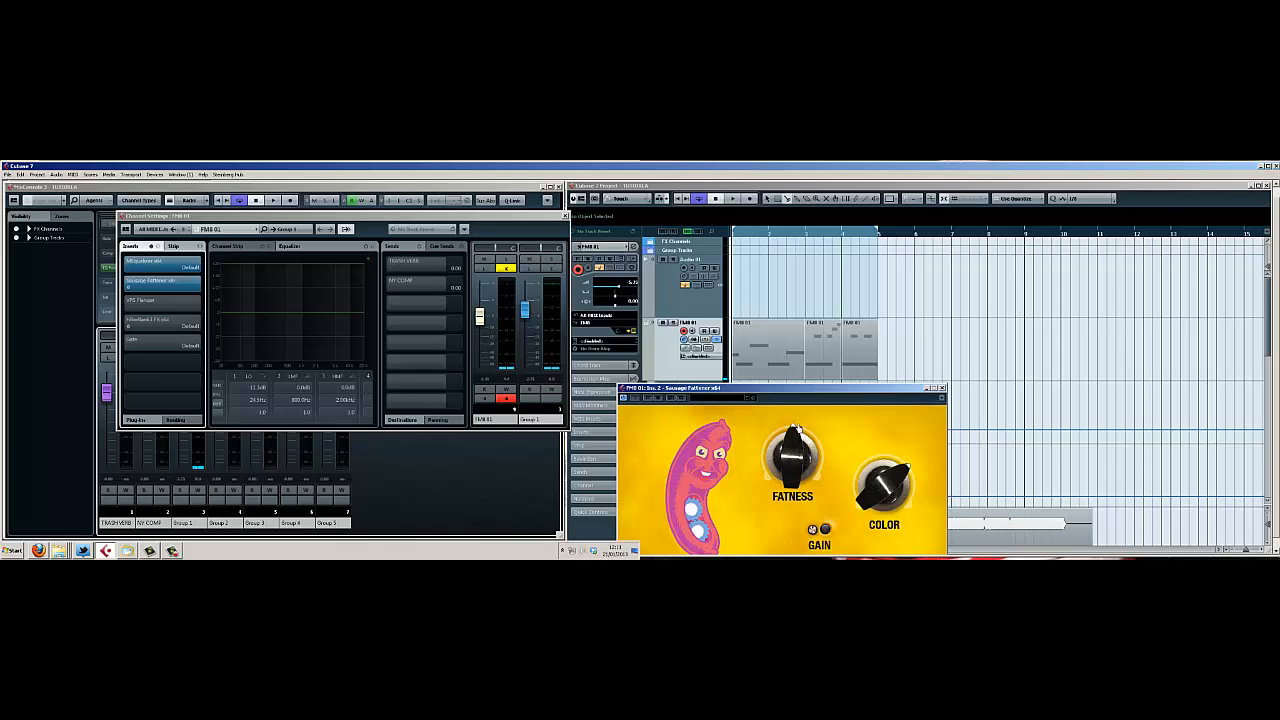
pyautogui.click(942, 387)
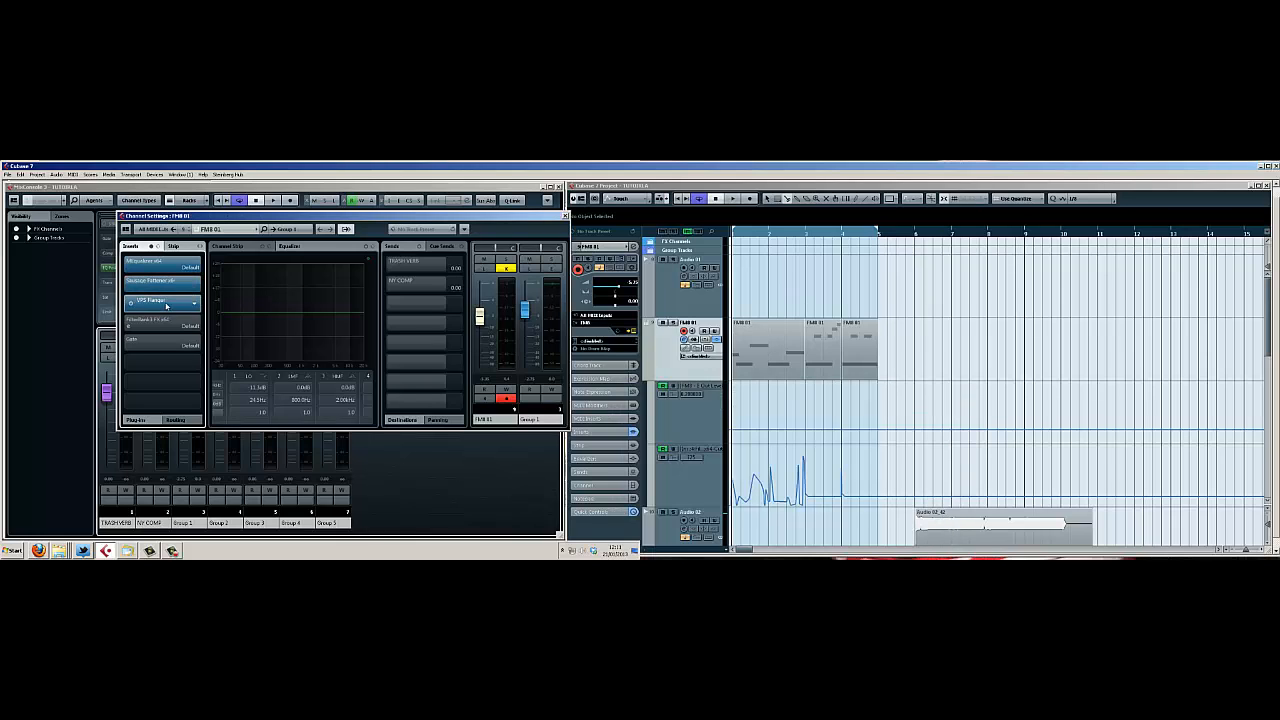
# Activate the VPS Flanger insert on FM8 01 and play the loop through it.
pyautogui.click(130, 303)
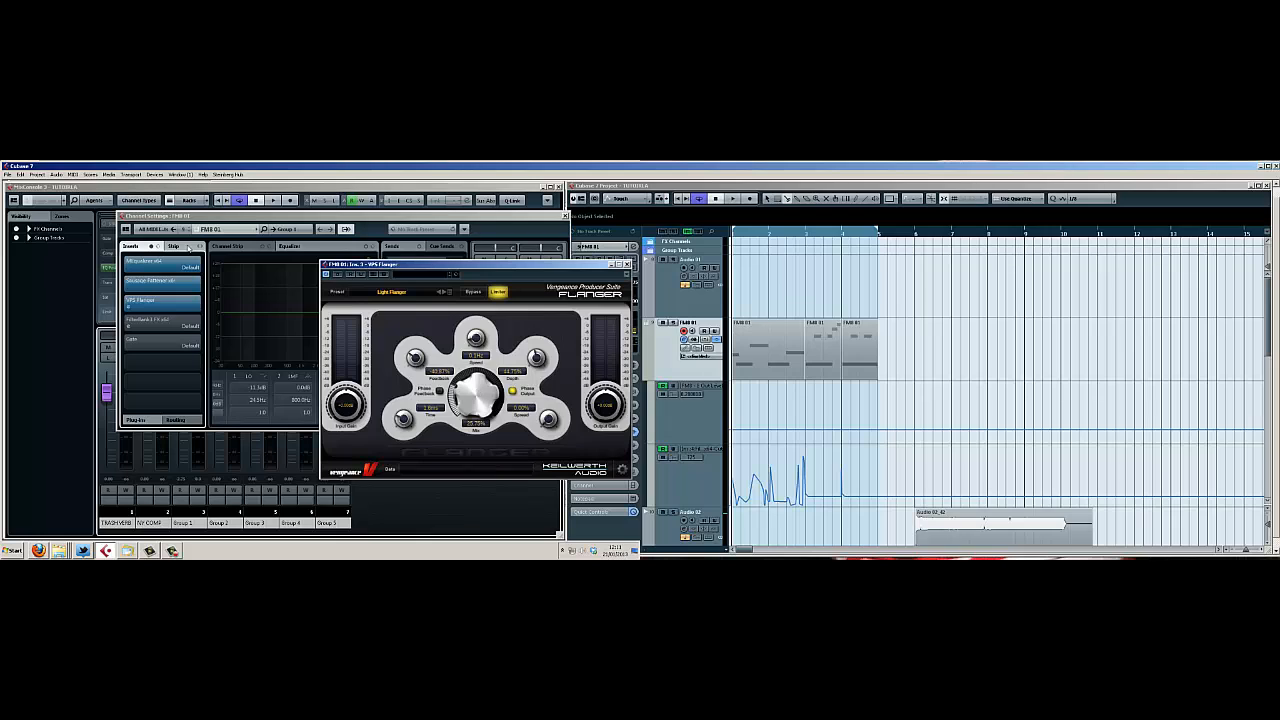
pyautogui.click(962, 280)
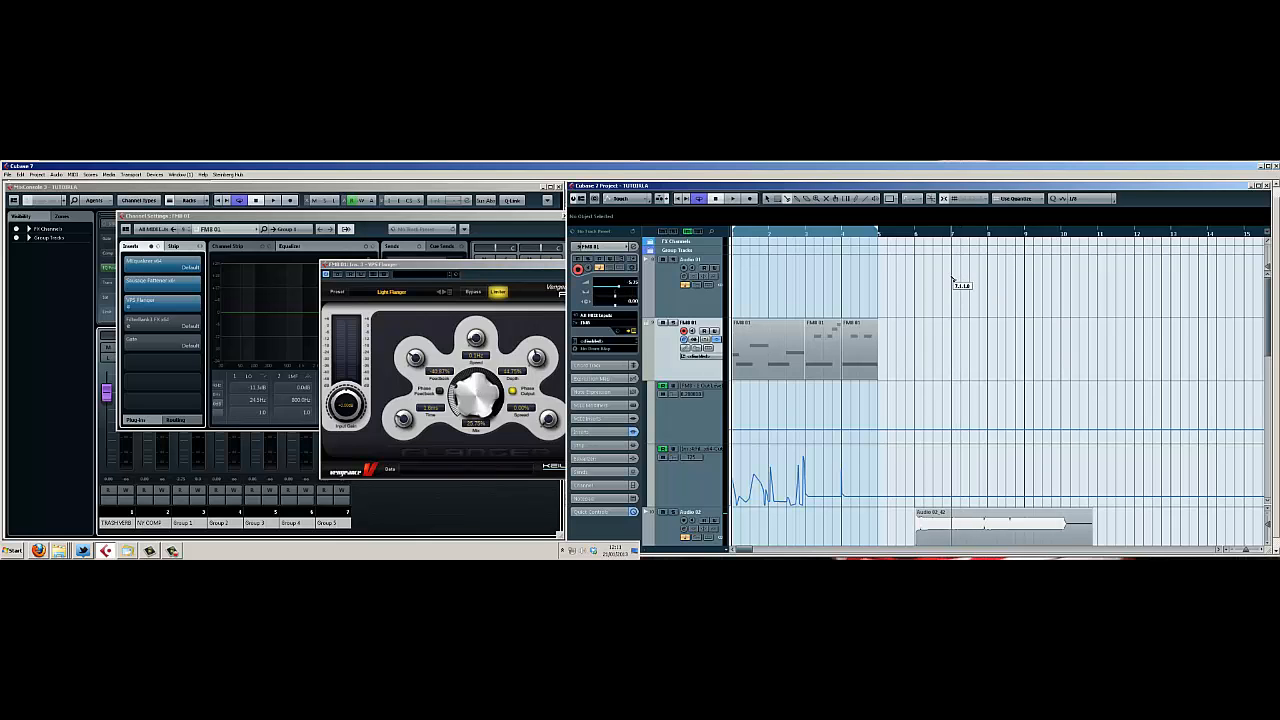
pyautogui.press('space')
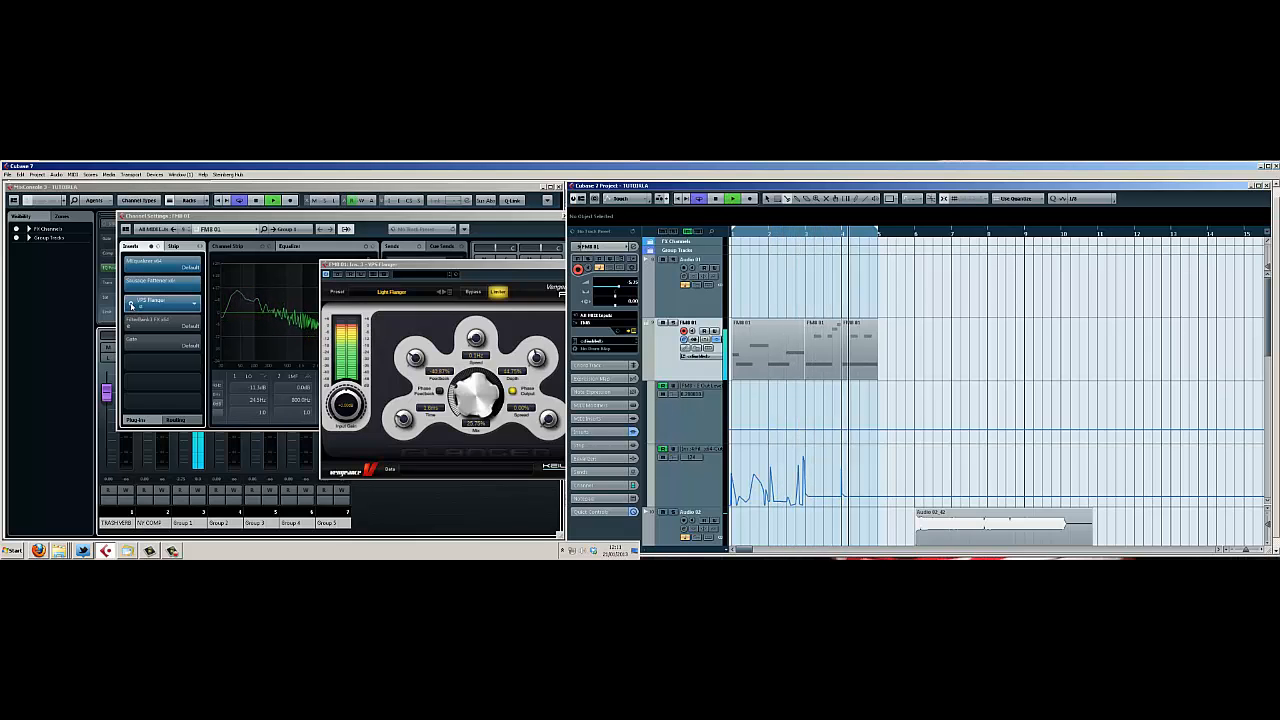
pyautogui.press('space')
# Compare the loop with the VPS Flanger, Sausage Fattener and MEqualizer inserts bypassed and re-enabled in turn during playback.
pyautogui.click(132, 303)
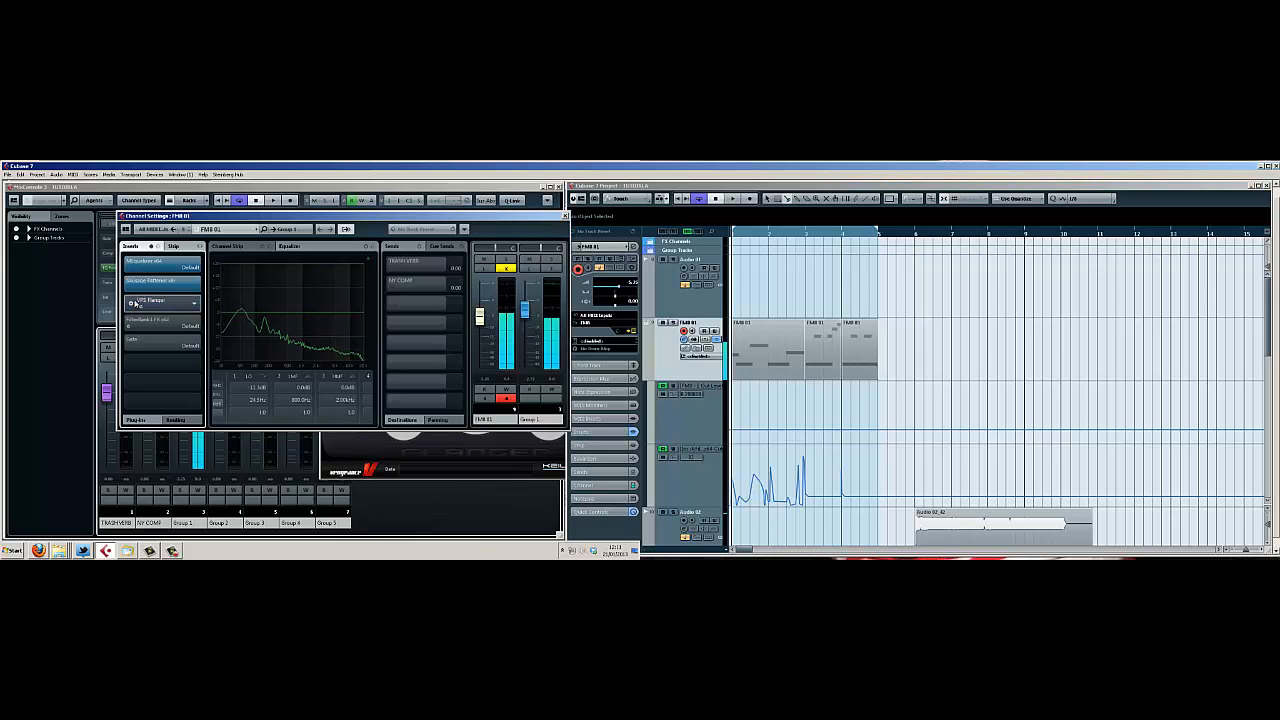
pyautogui.click(131, 286)
pyautogui.press('space')
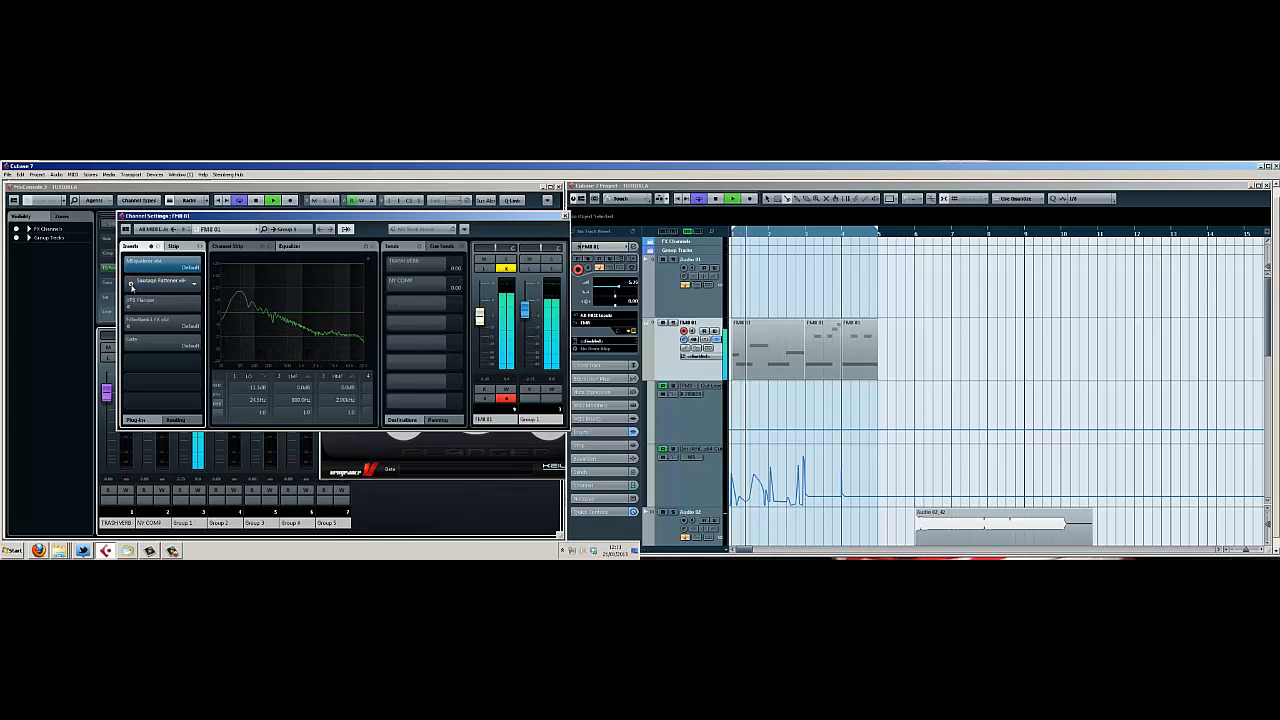
pyautogui.click(131, 267)
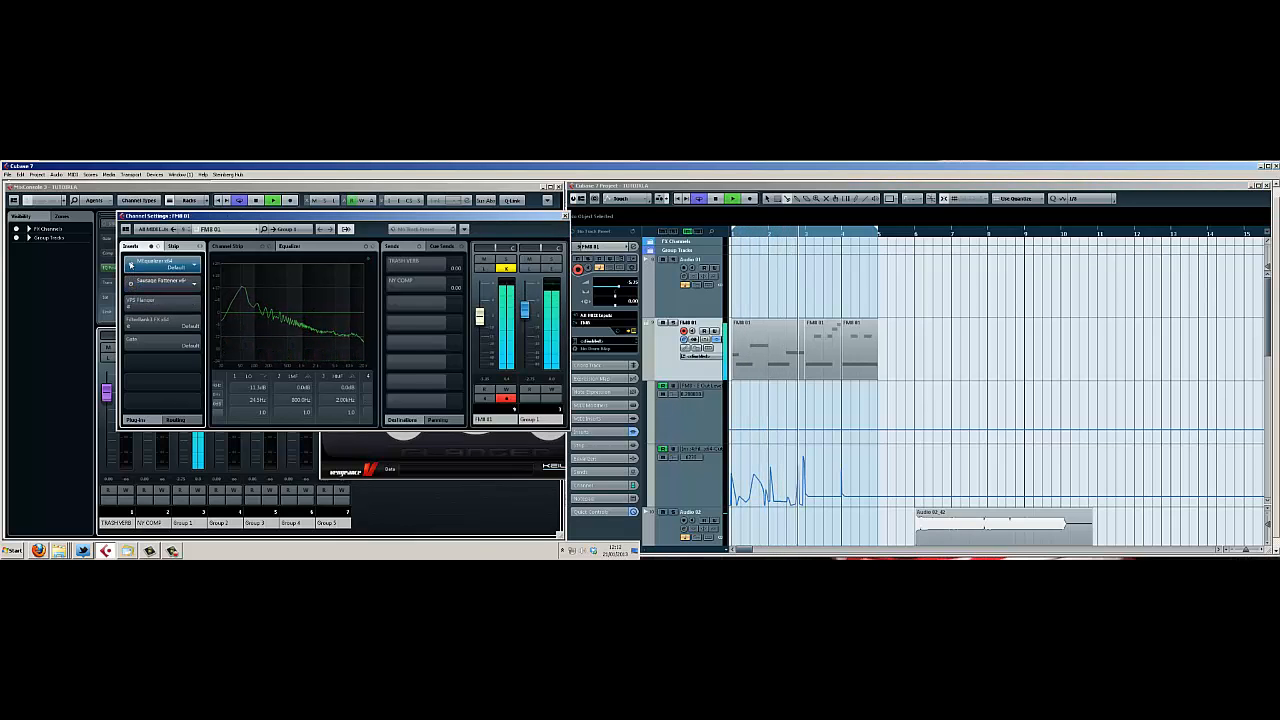
pyautogui.click(131, 267)
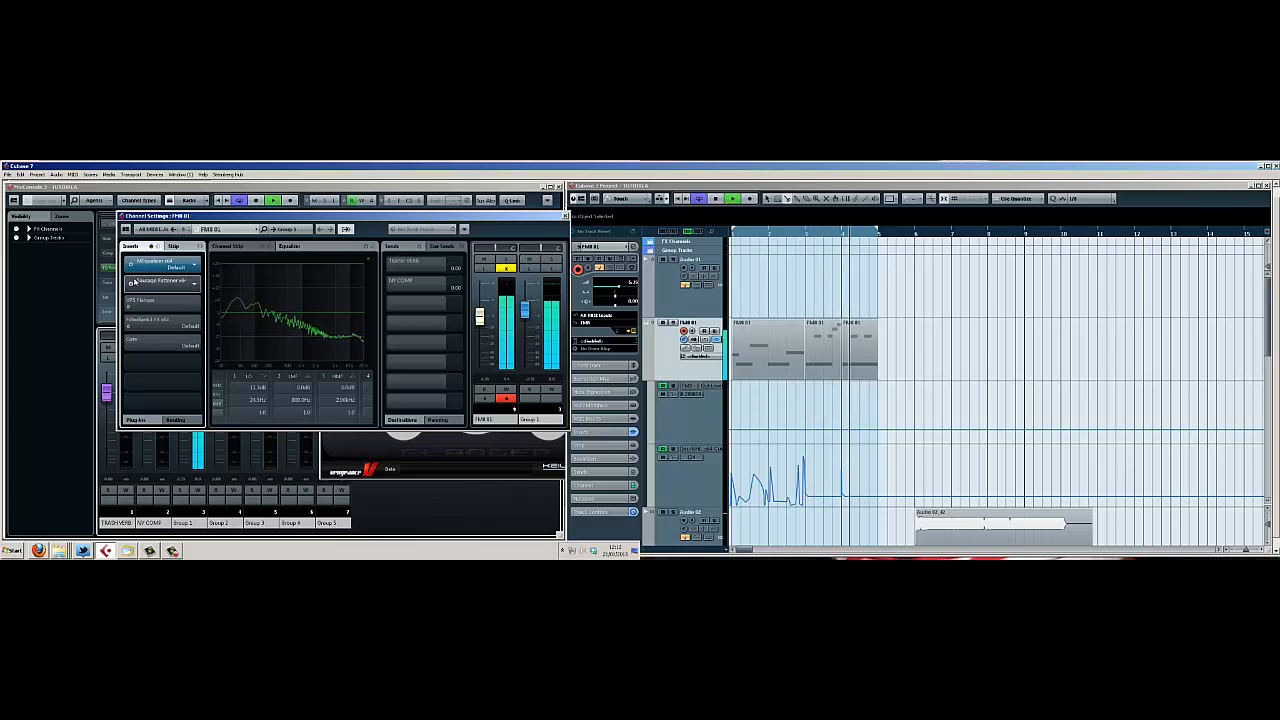
pyautogui.click(131, 284)
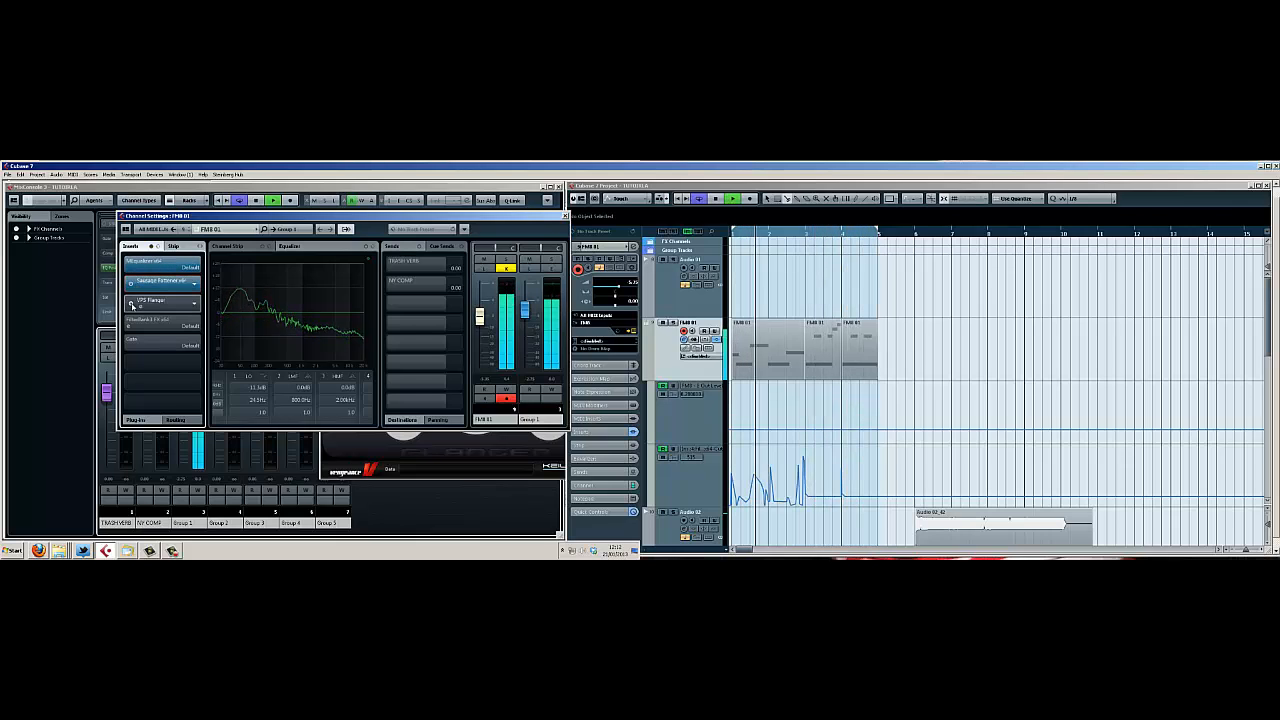
pyautogui.press('space')
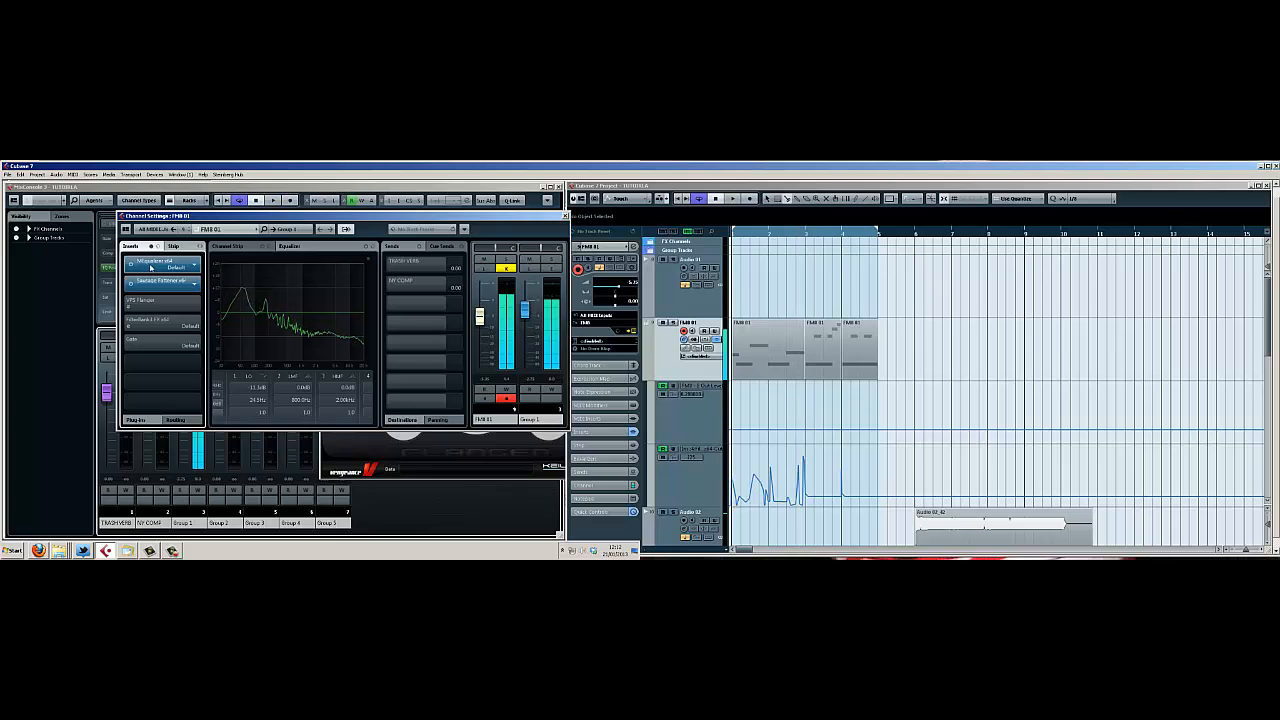
# In MEqualizer, shift the low peak slightly down in frequency and reduce the upper peak's gain while the loop plays.
pyautogui.click(149, 267)
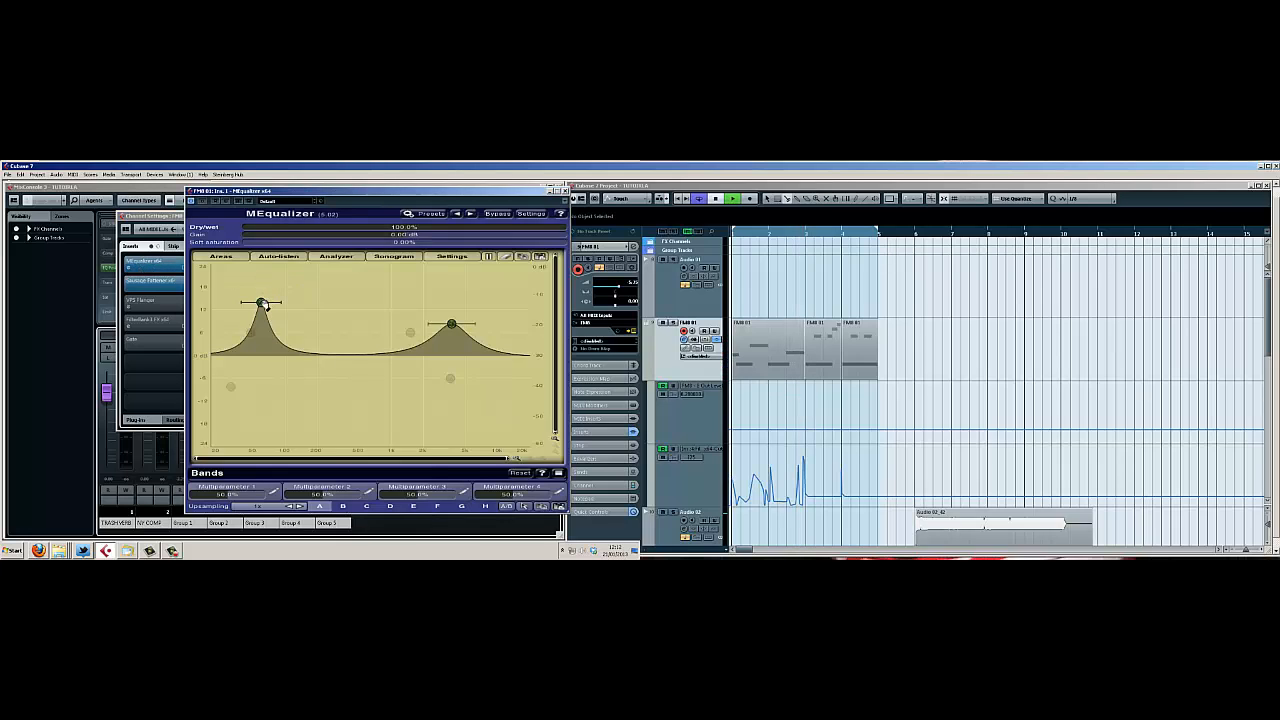
pyautogui.moveTo(261, 303)
pyautogui.mouseDown()
pyautogui.moveTo(363, 266)
pyautogui.moveTo(224, 262)
pyautogui.moveTo(257, 272)
pyautogui.moveTo(258, 303)
pyautogui.mouseUp()
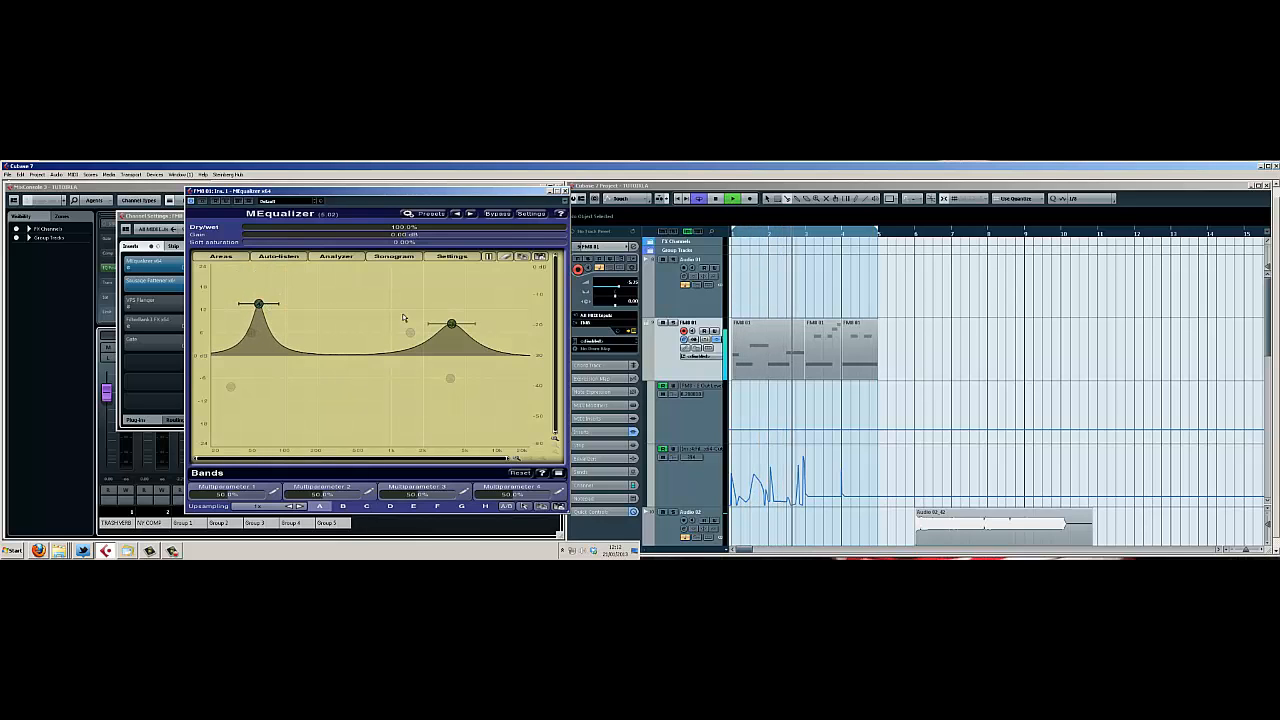
pyautogui.moveTo(451, 324)
pyautogui.mouseDown()
pyautogui.moveTo(420, 434)
pyautogui.moveTo(272, 452)
pyautogui.moveTo(301, 461)
pyautogui.moveTo(430, 445)
pyautogui.moveTo(458, 335)
pyautogui.moveTo(448, 332)
pyautogui.mouseUp()
pyautogui.press('space')
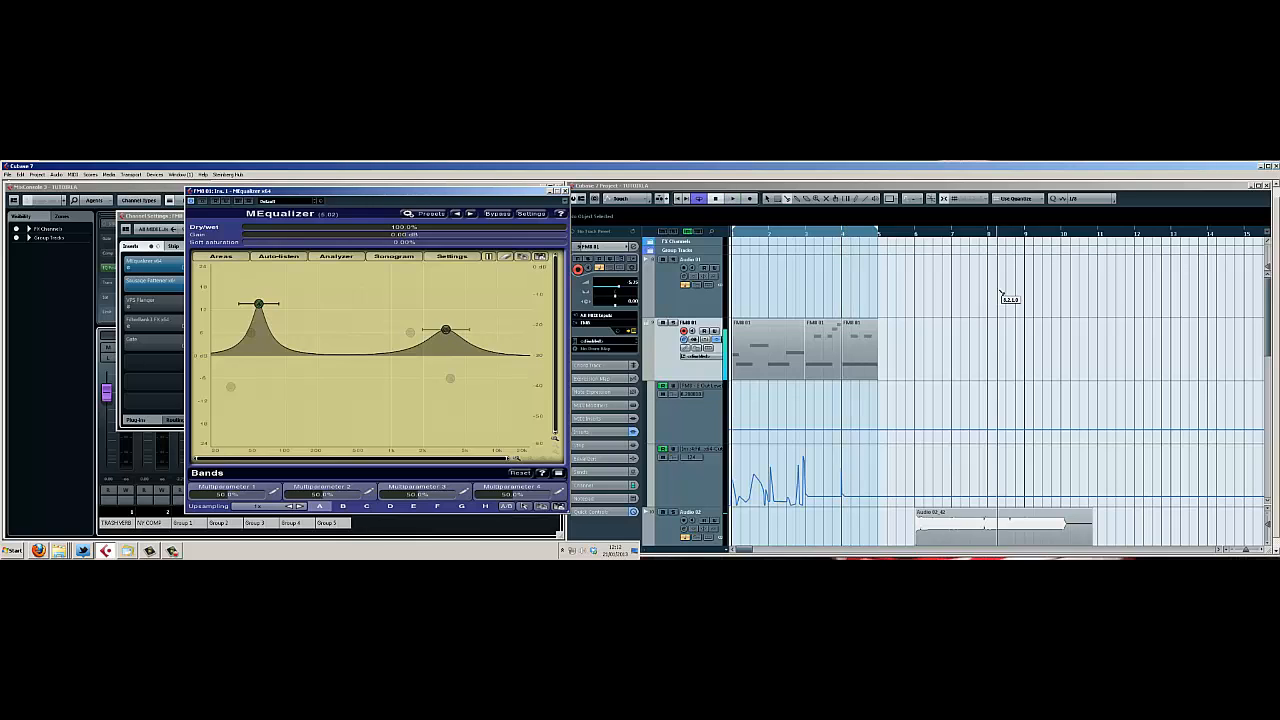
# Activate the FilterBank3 insert on FM8 01 and review its filter type and routing options.
pyautogui.click(163, 222)
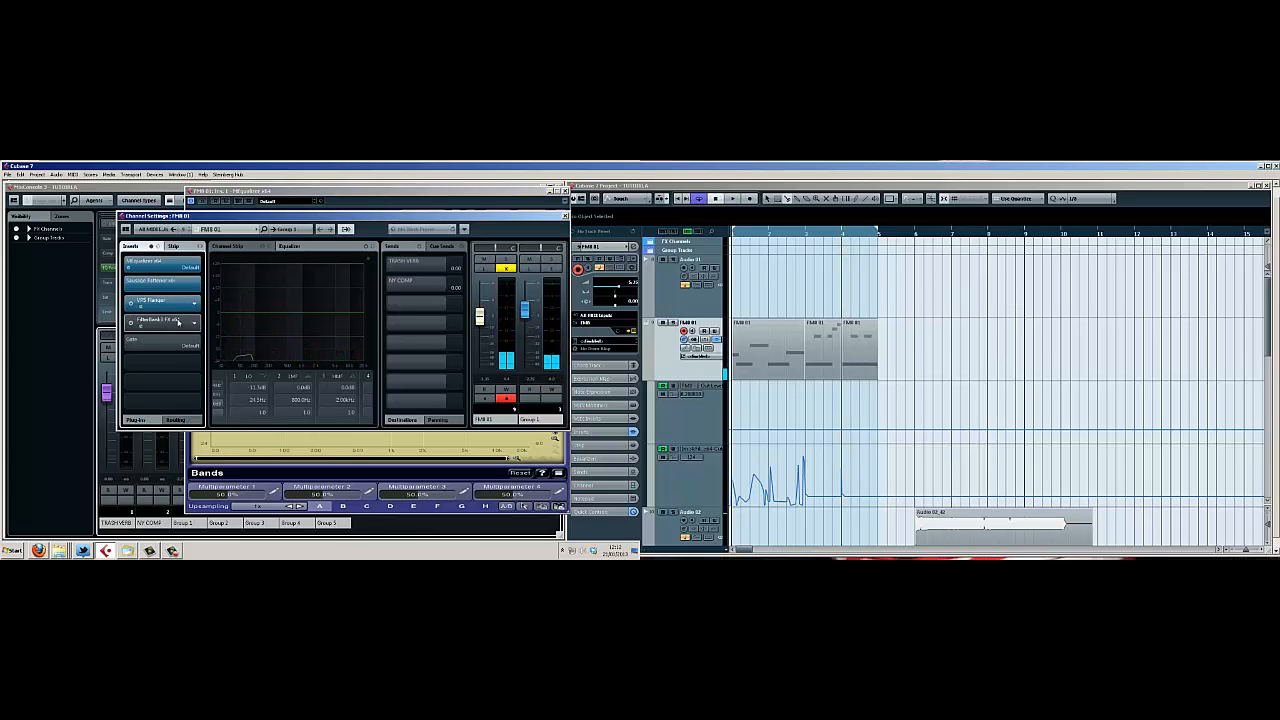
pyautogui.click(161, 327)
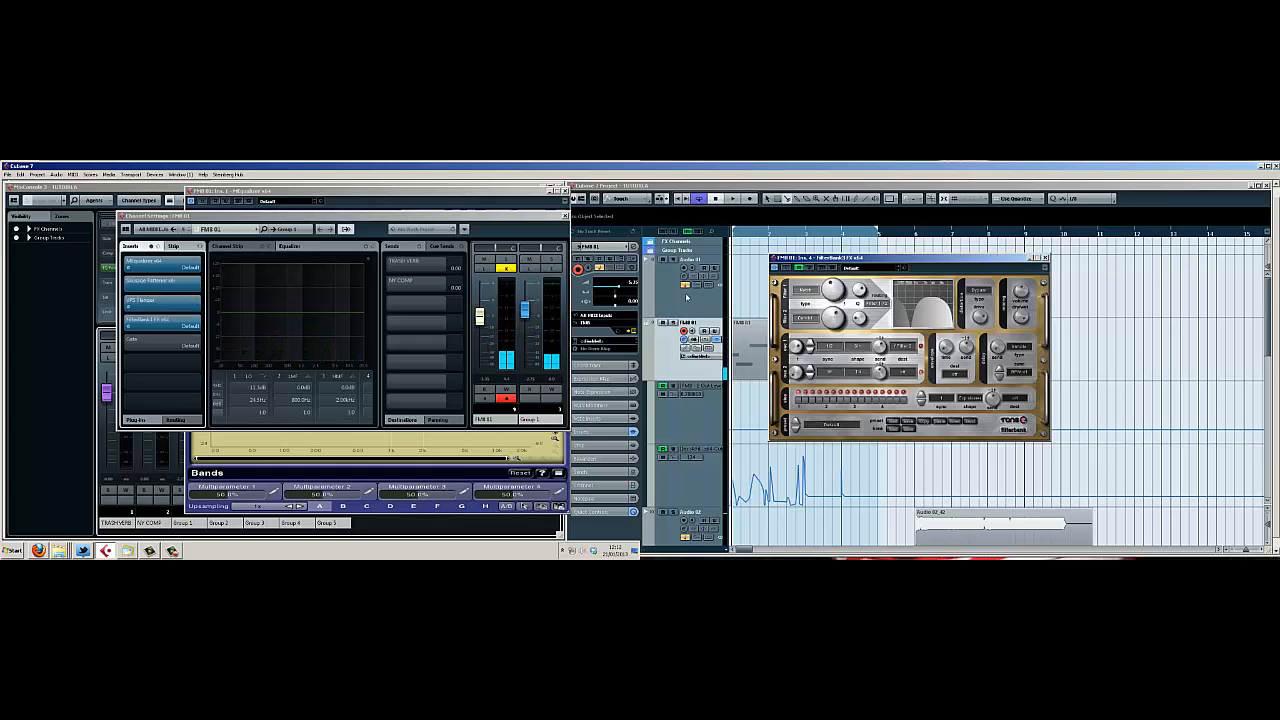
pyautogui.click(805, 290)
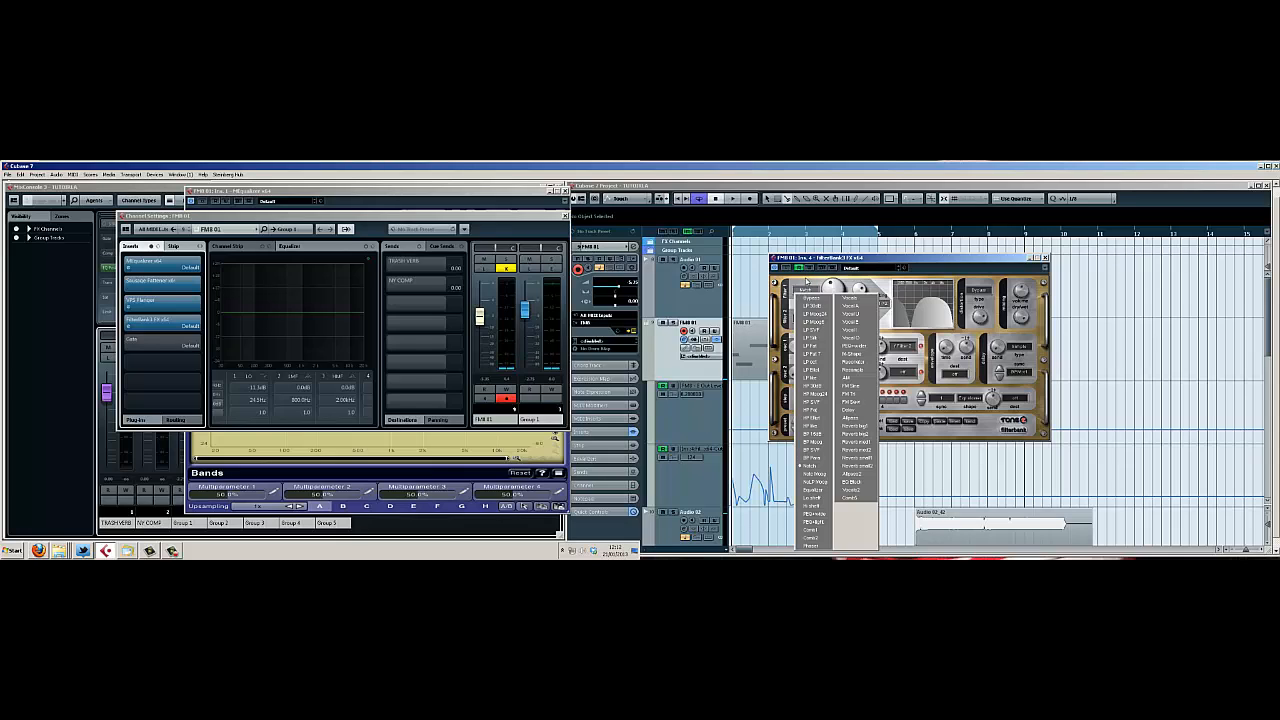
pyautogui.click(806, 283)
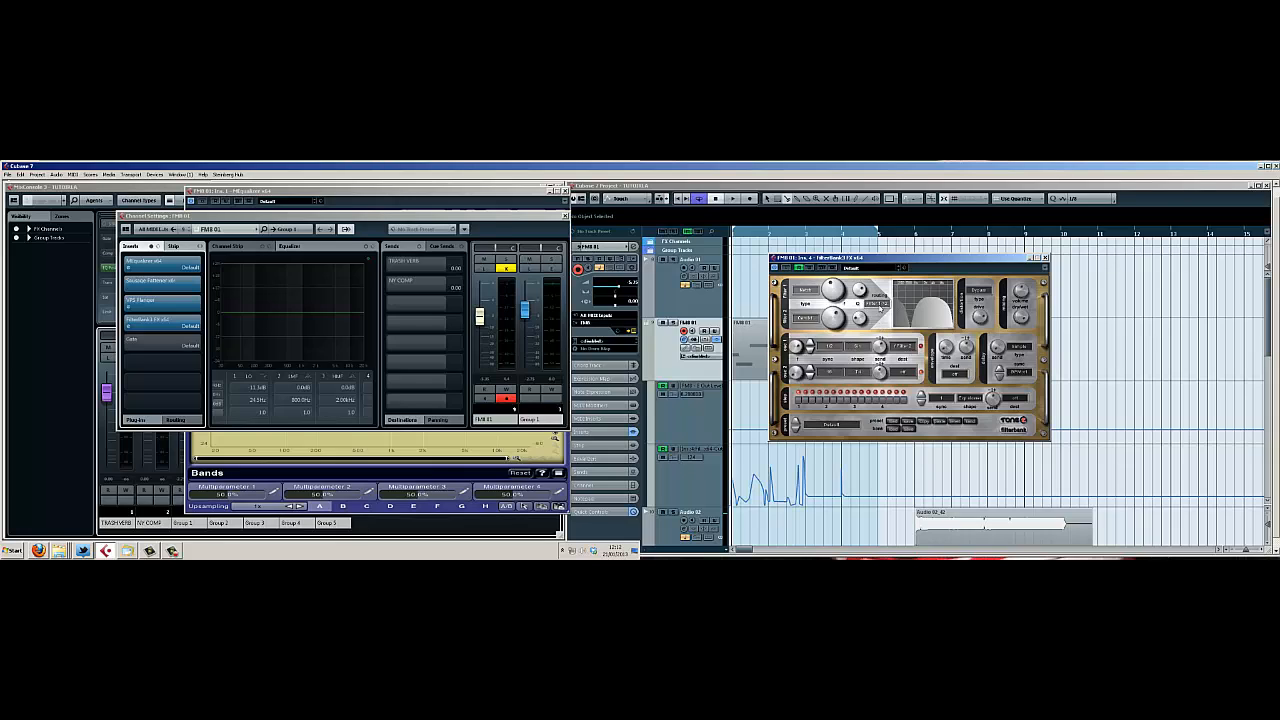
pyautogui.click(884, 304)
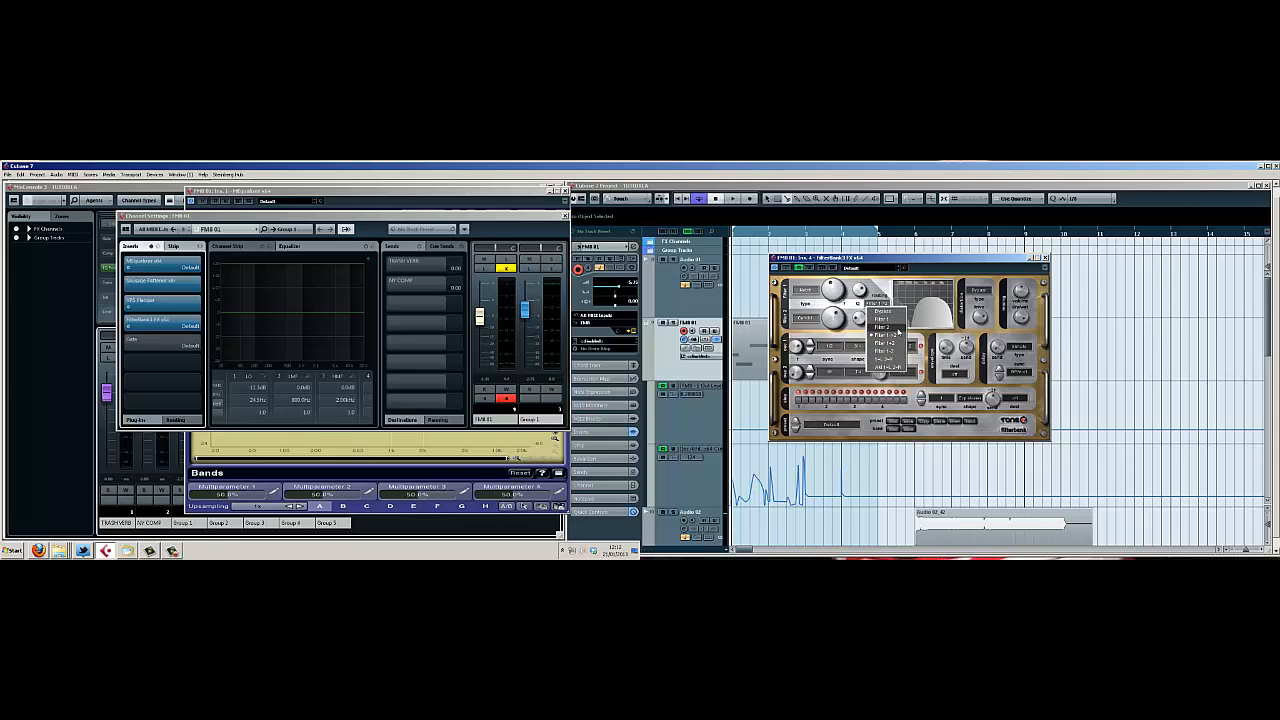
pyautogui.click(885, 288)
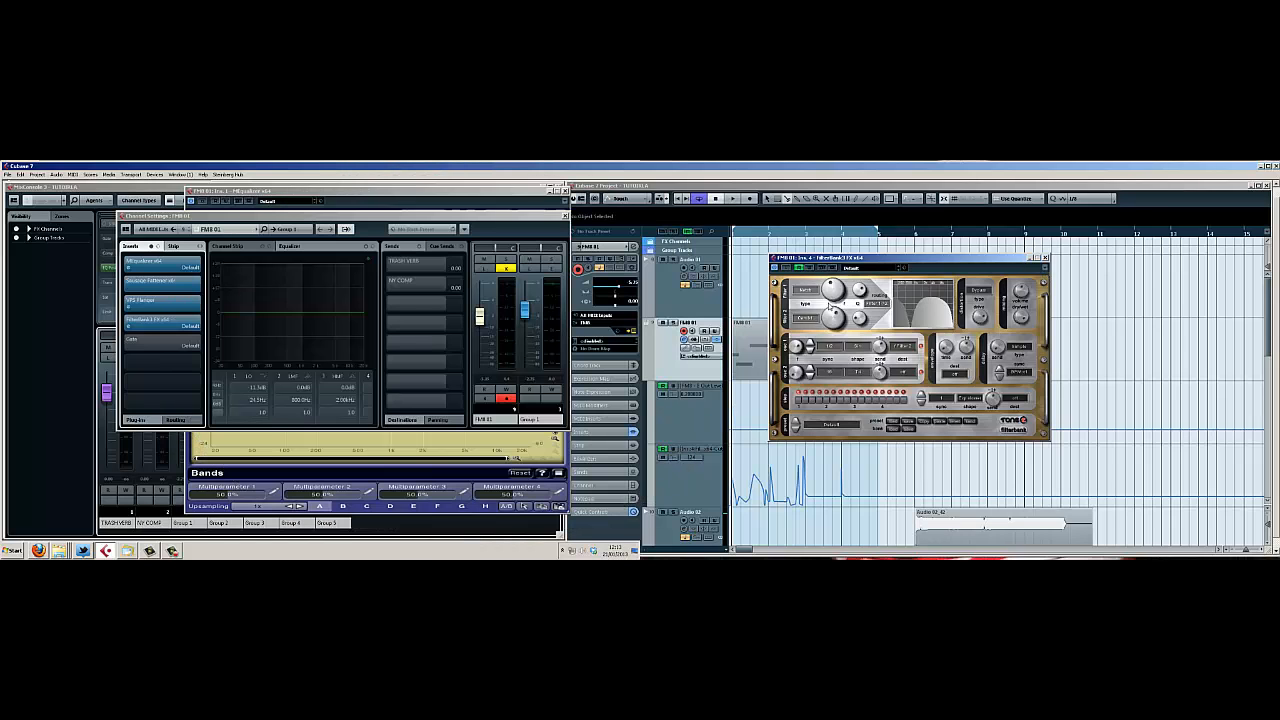
# Play the loop through FilterBank3 and turn the system volume down.
pyautogui.press('space')
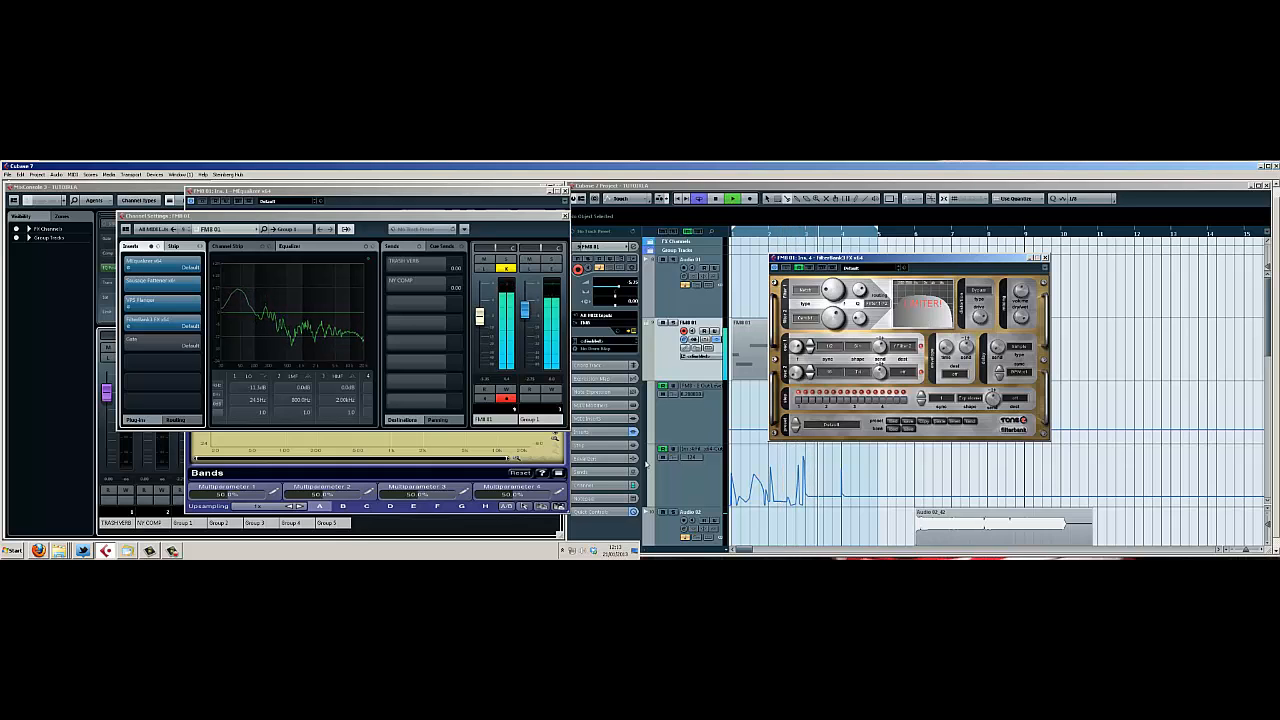
pyautogui.click(585, 550)
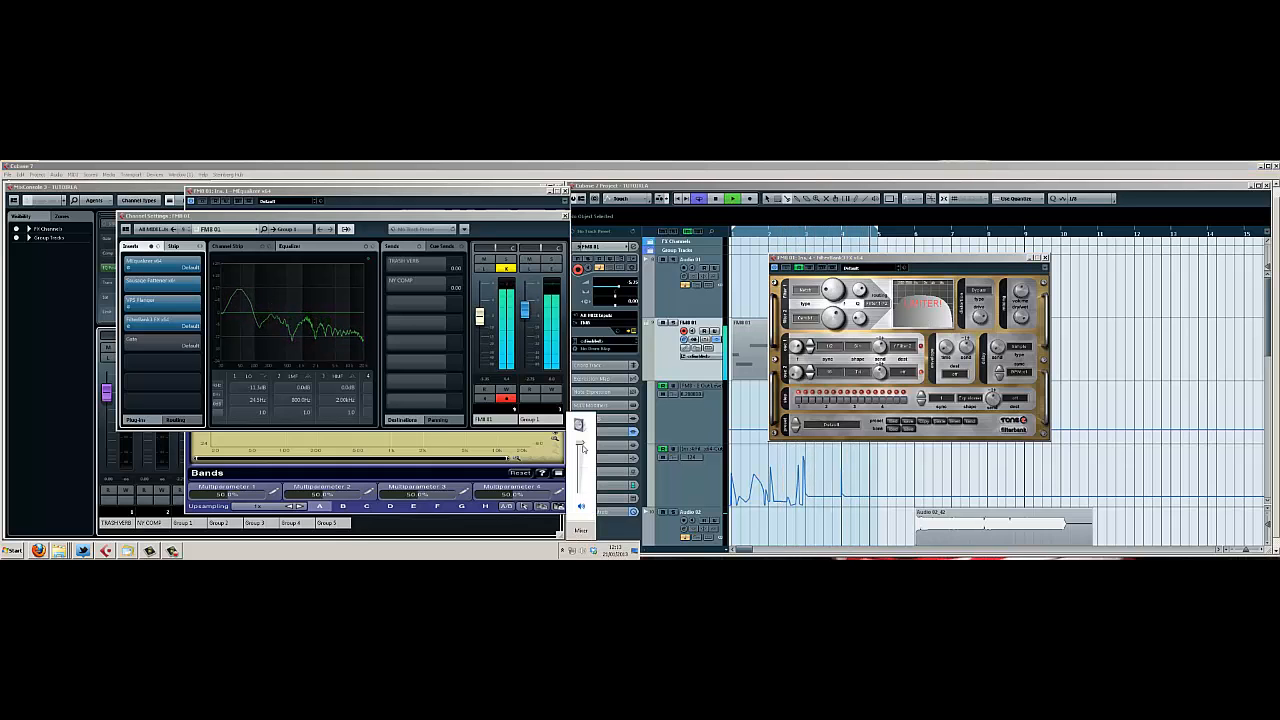
pyautogui.moveTo(582, 446); pyautogui.dragTo(582, 493)
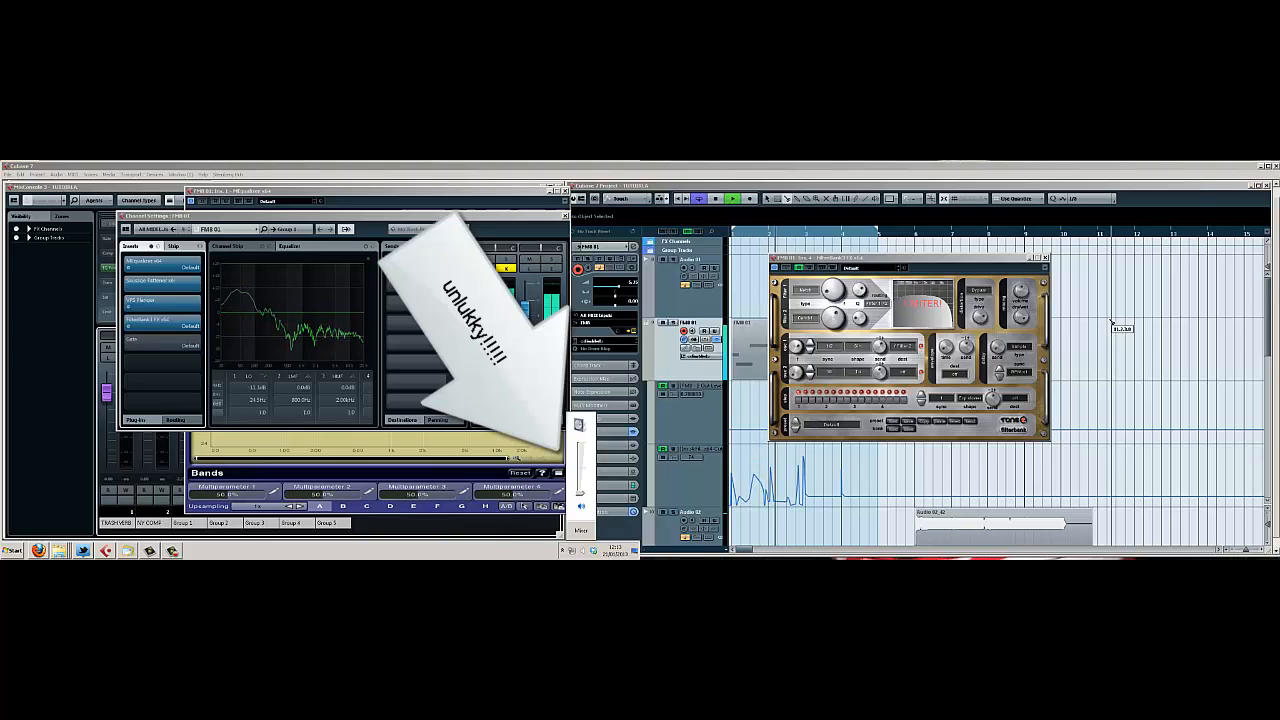
# Close the FilterBank3 window, then activate the Gate insert on FM8 01 and review its settings.
pyautogui.click(1045, 258)
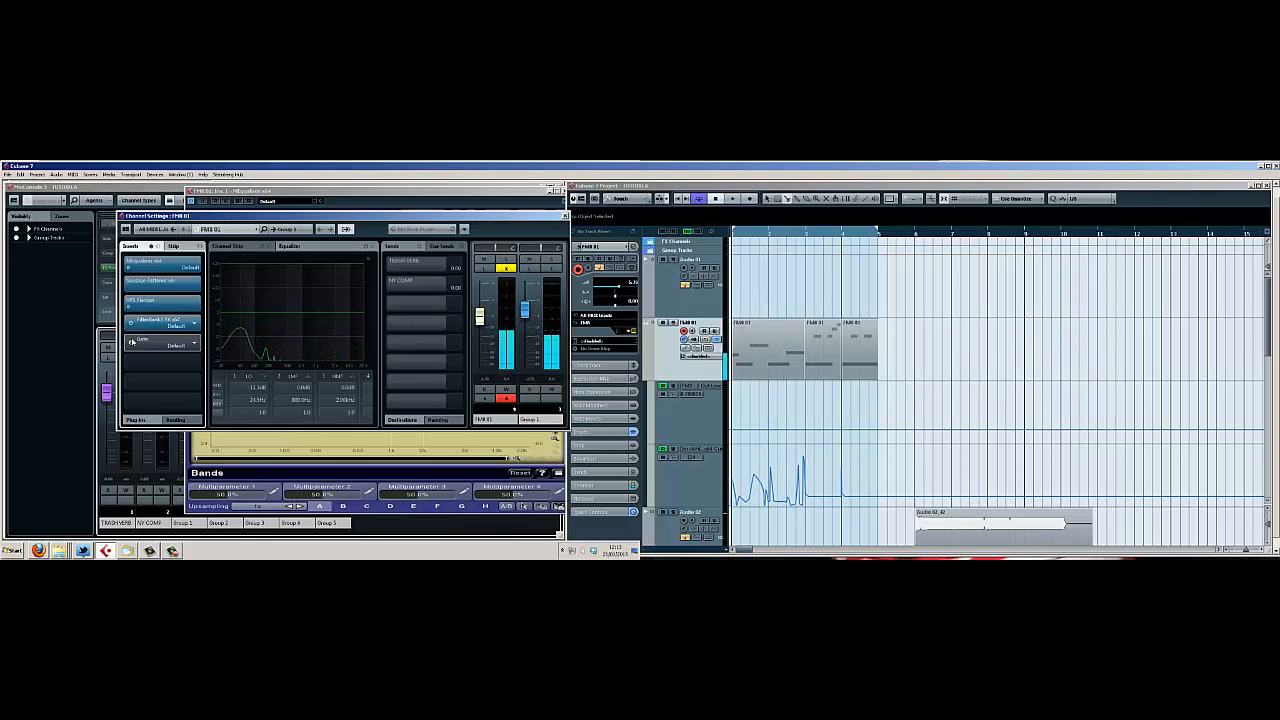
pyautogui.click(156, 344)
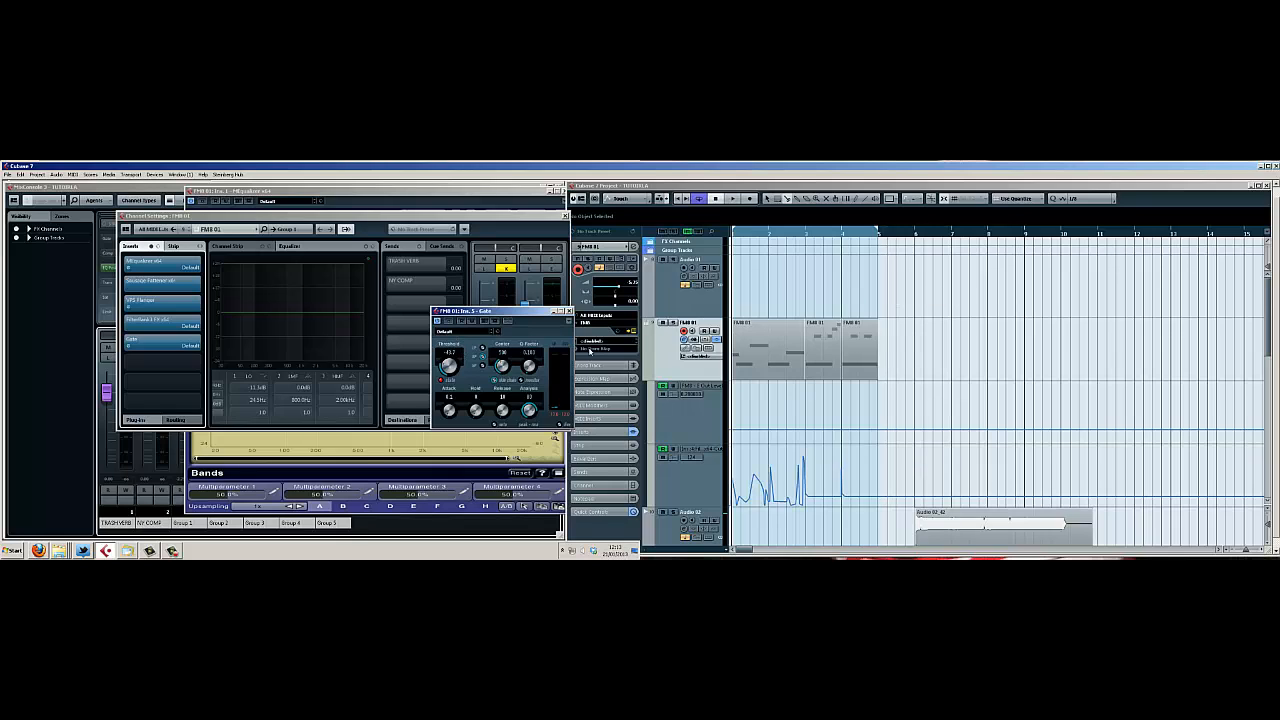
pyautogui.click(914, 296)
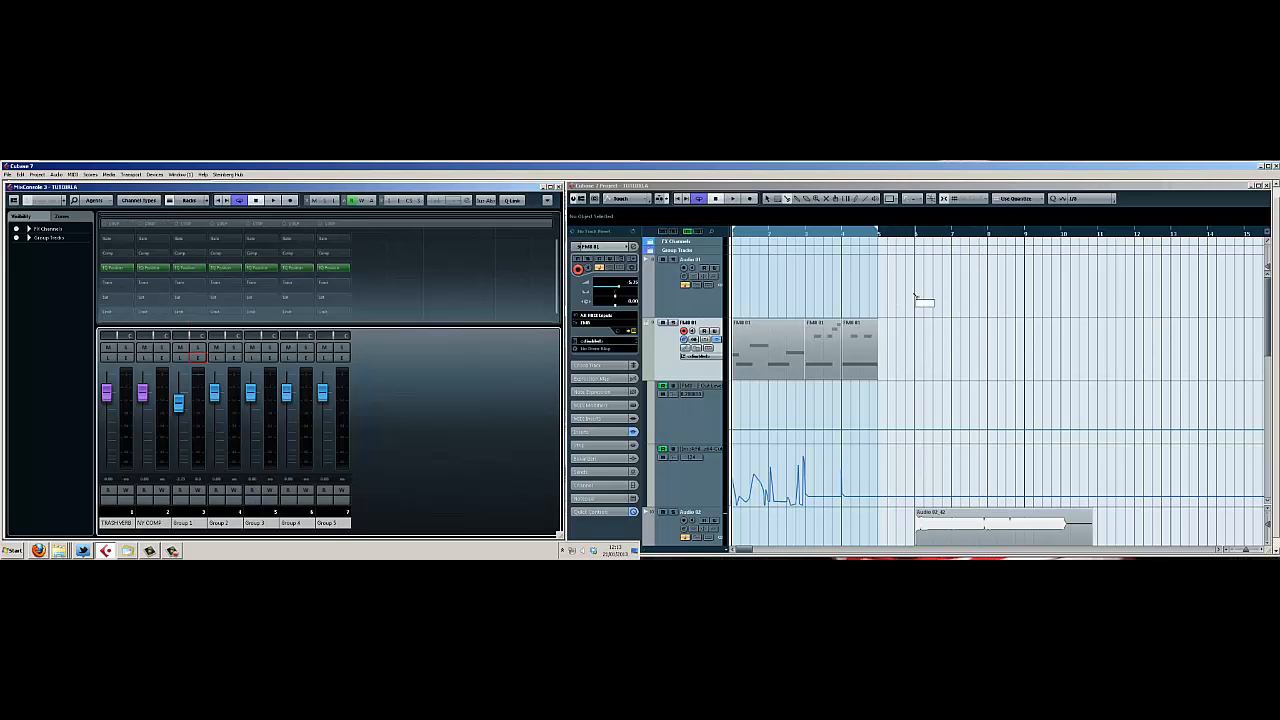
# Activate the MEqualizer insert in Group 1's channel settings and play the loop through it.
pyautogui.click(203, 358)
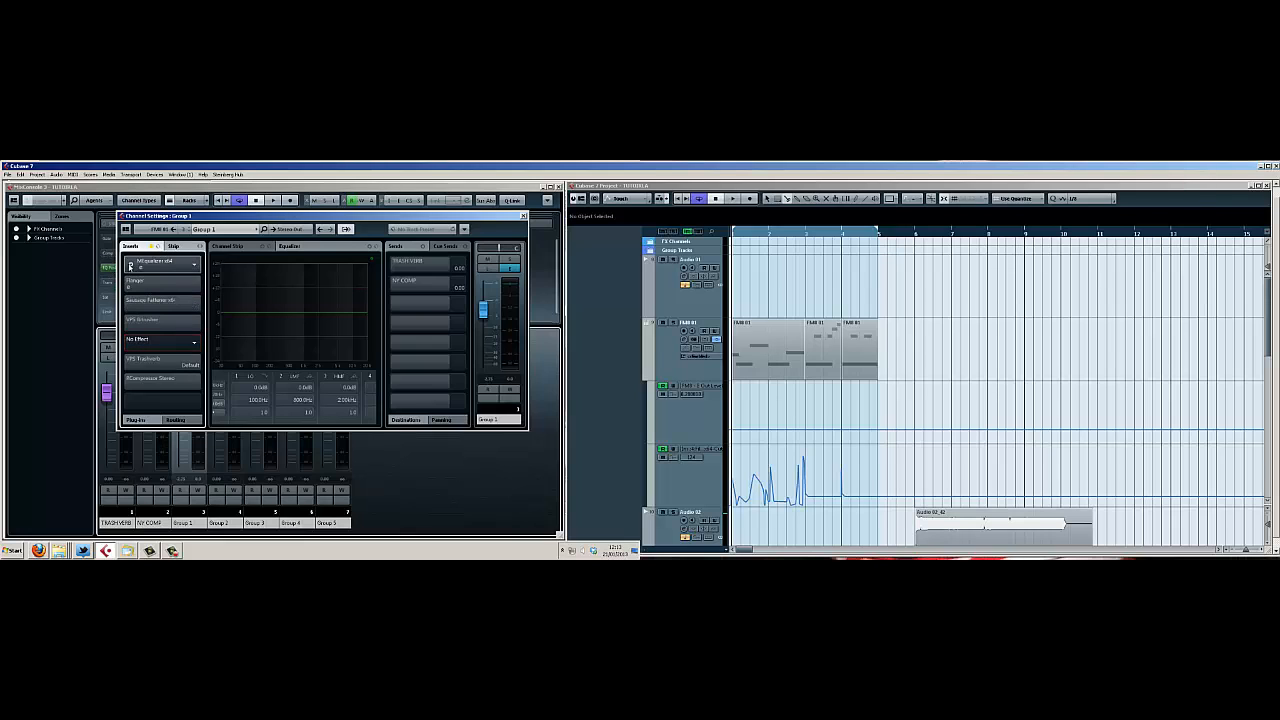
pyautogui.press('space')
pyautogui.click(155, 267)
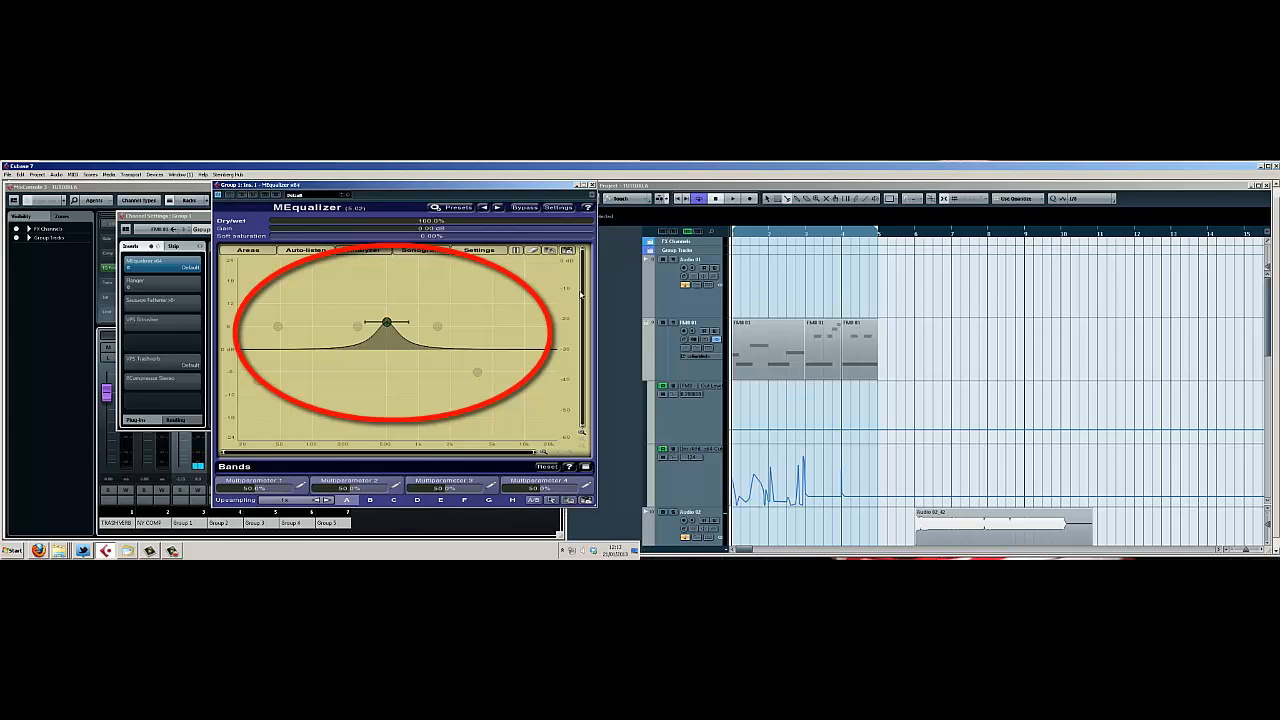
pyautogui.press('space')
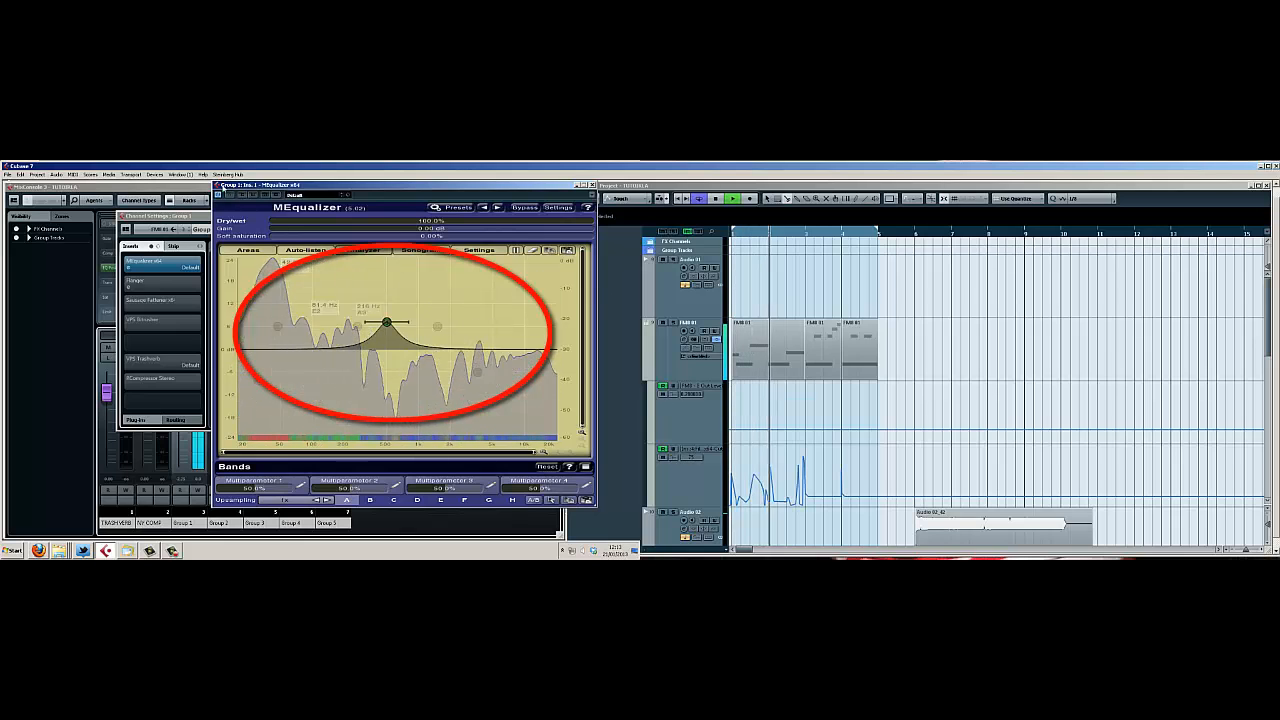
pyautogui.press('space')
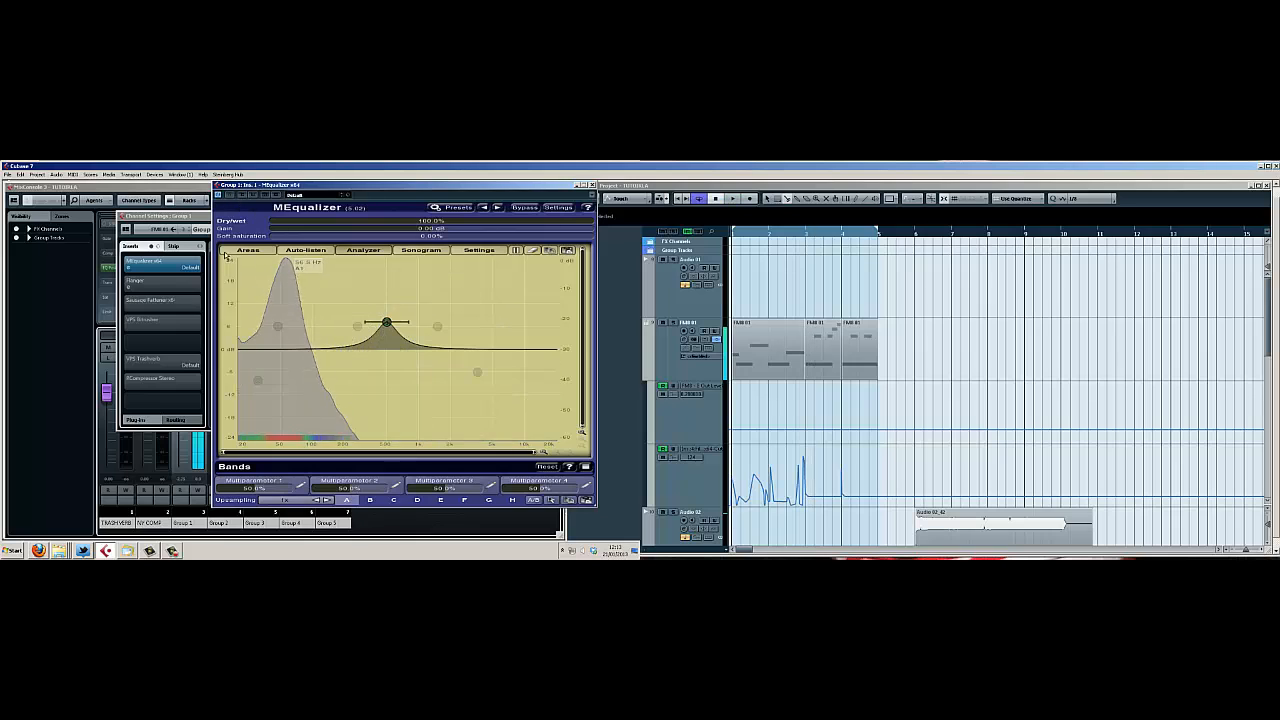
# Activate the Flanger insert on Group 1, play the loop through it and close its window.
pyautogui.click(131, 284)
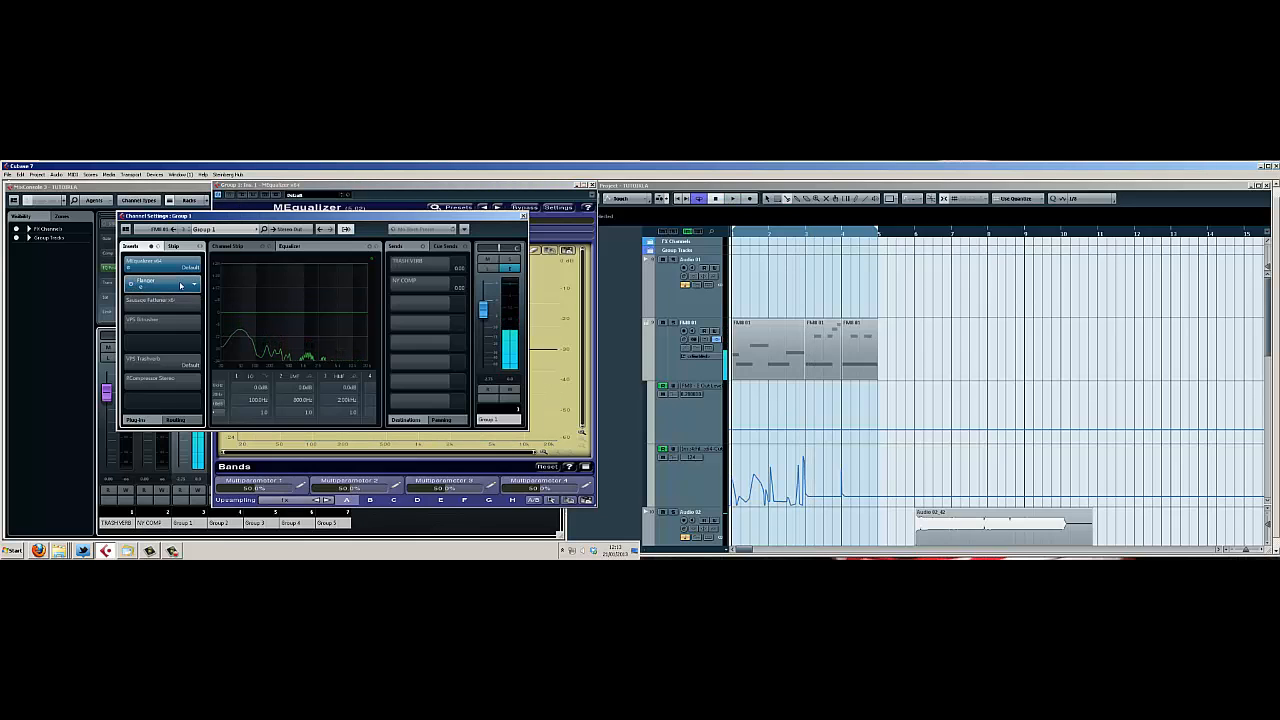
pyautogui.click(174, 285)
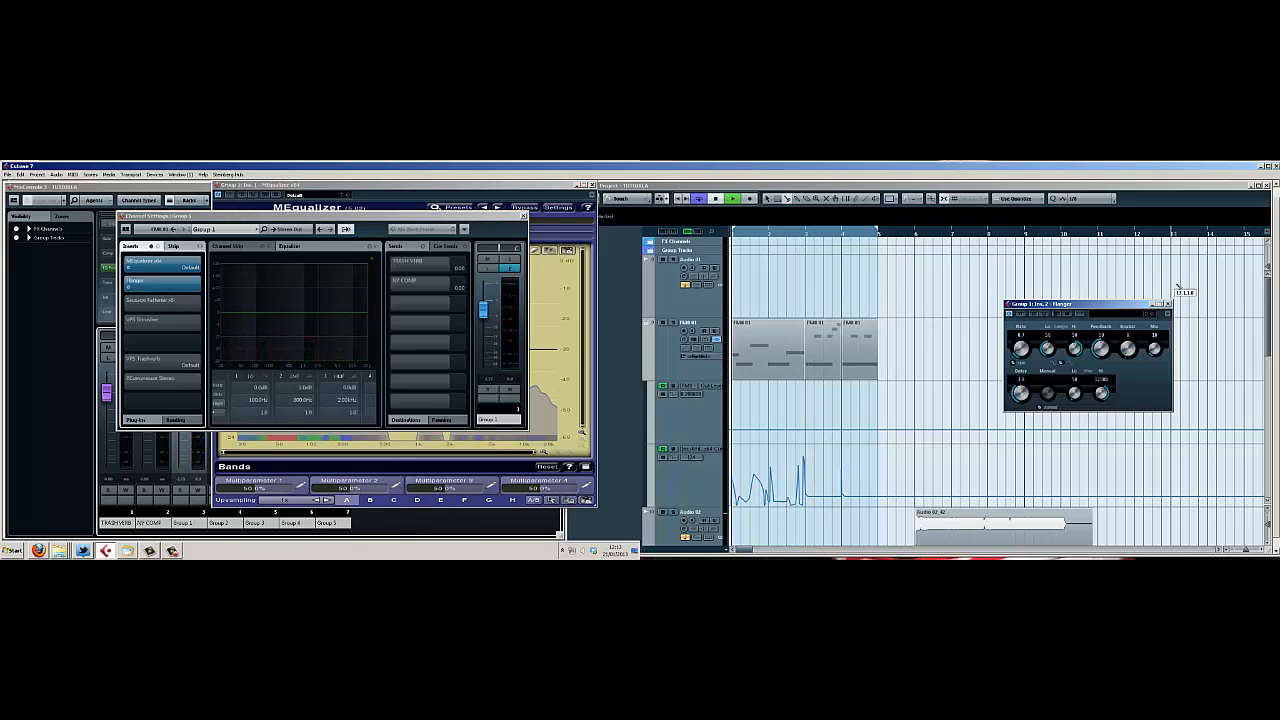
pyautogui.press('space')
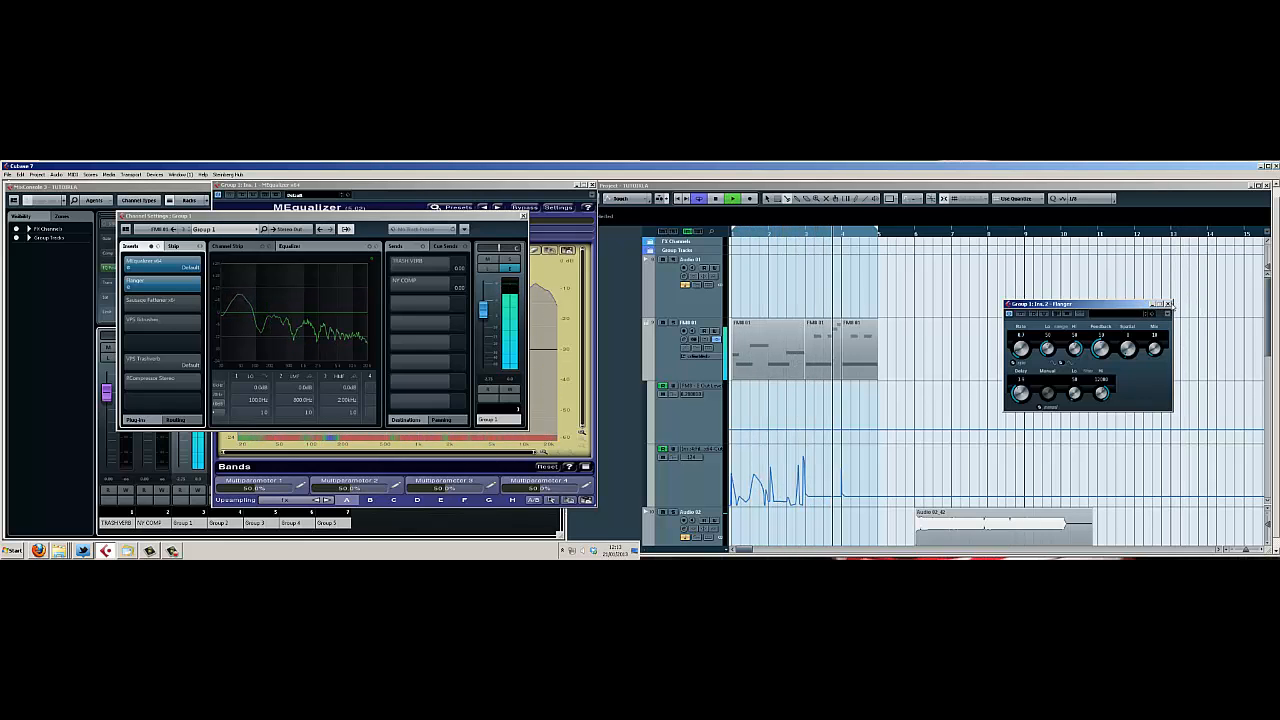
pyautogui.click(1167, 303)
pyautogui.press('space')
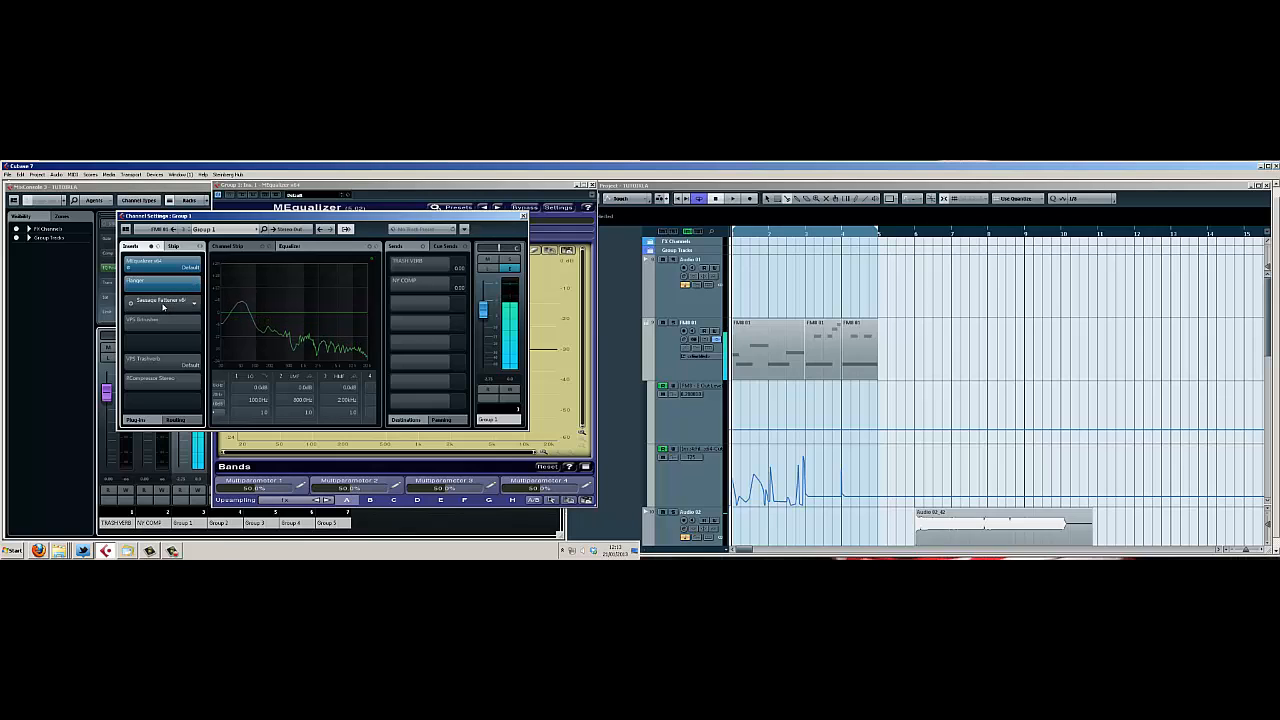
# Activate the Sausage Fattener insert on Group 1, play the loop through it and close its window.
pyautogui.click(163, 305)
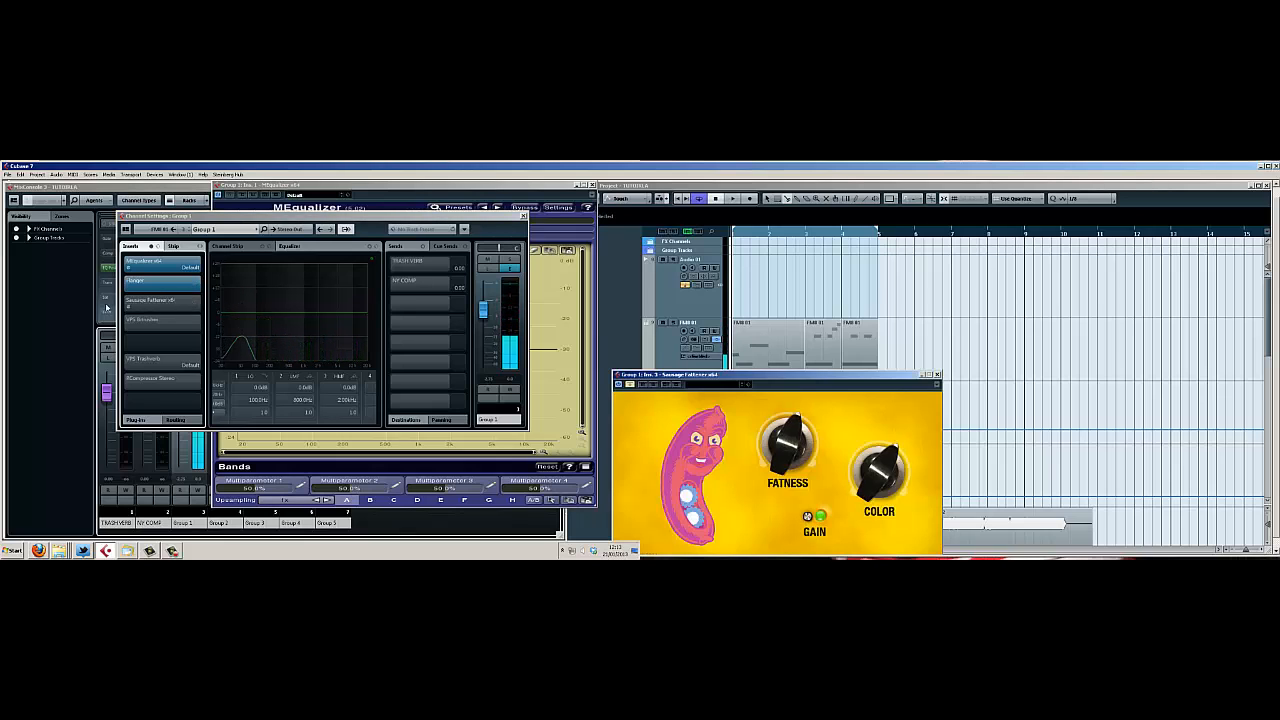
pyautogui.press('space')
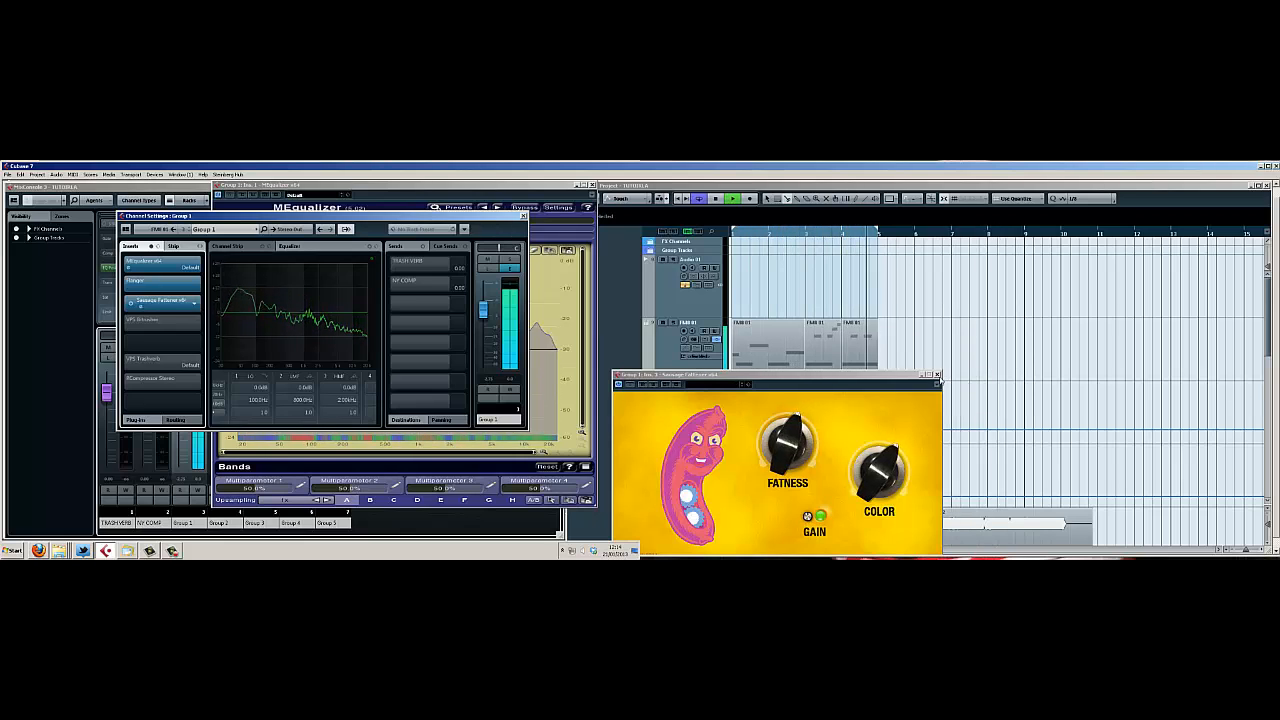
pyautogui.press('space')
pyautogui.click(937, 375)
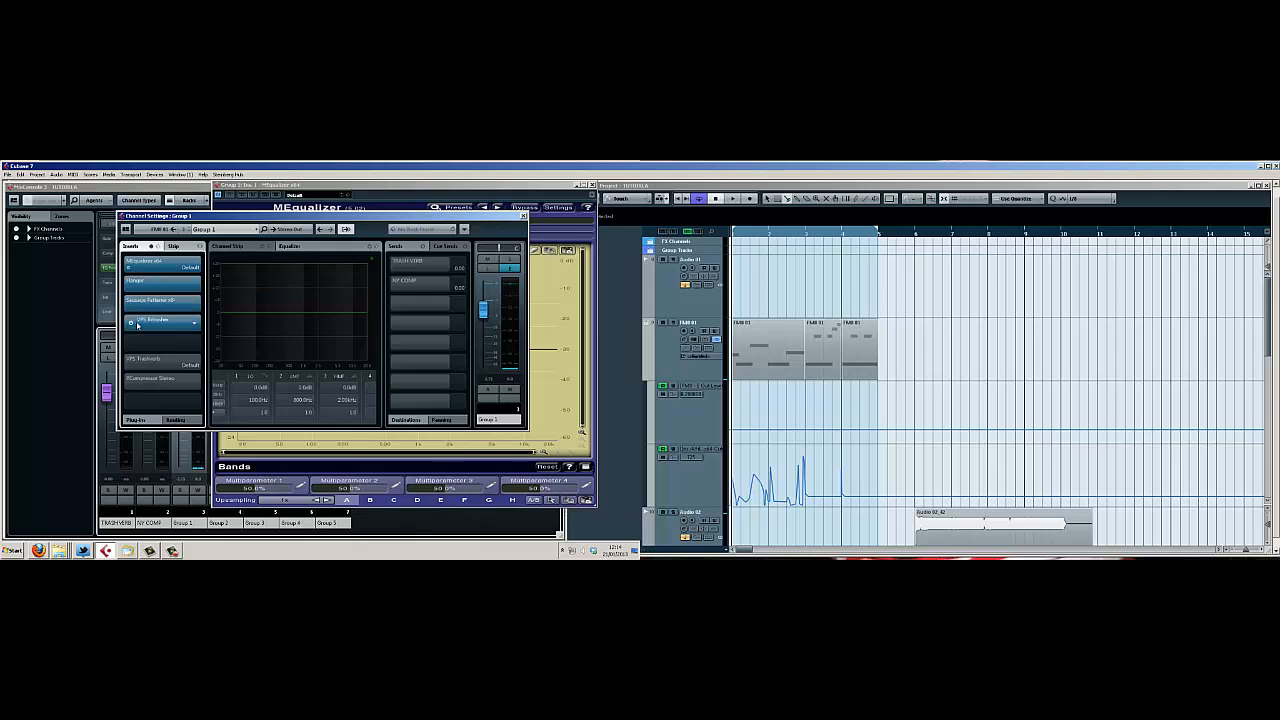
# Activate the VPS Bitcrusher insert on Group 1 and play the loop through it.
pyautogui.click(166, 327)
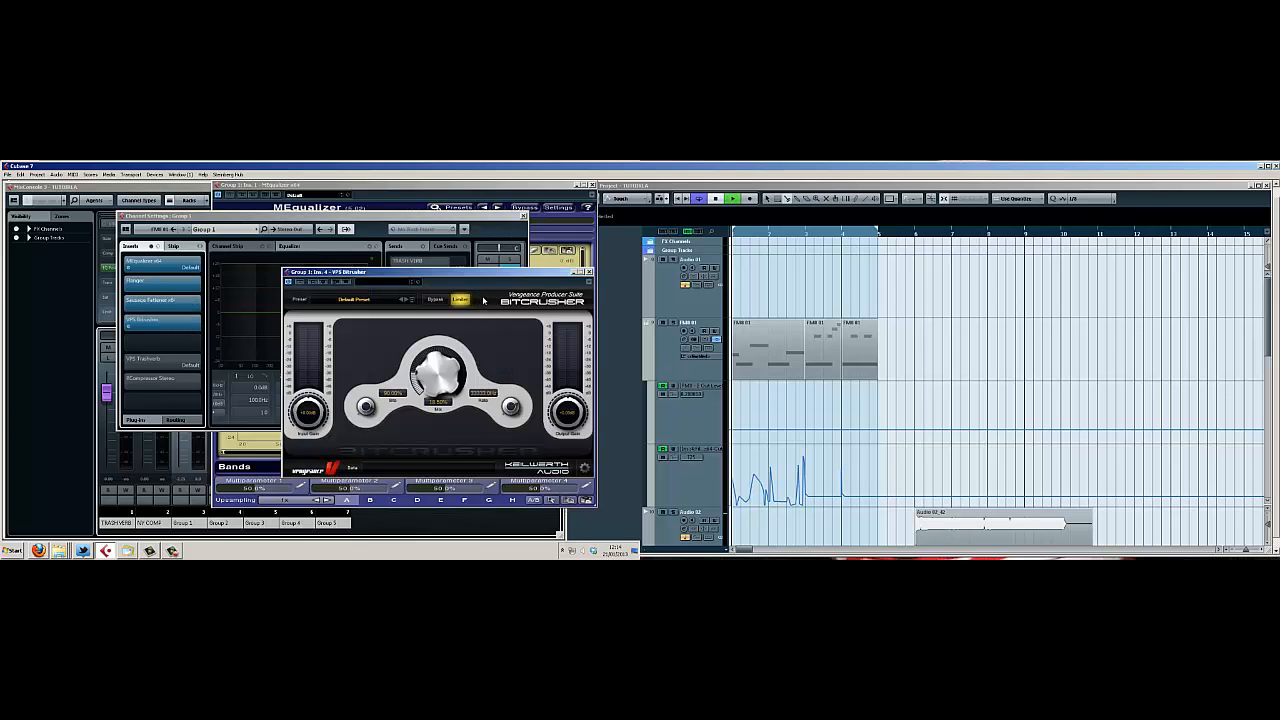
pyautogui.press('space')
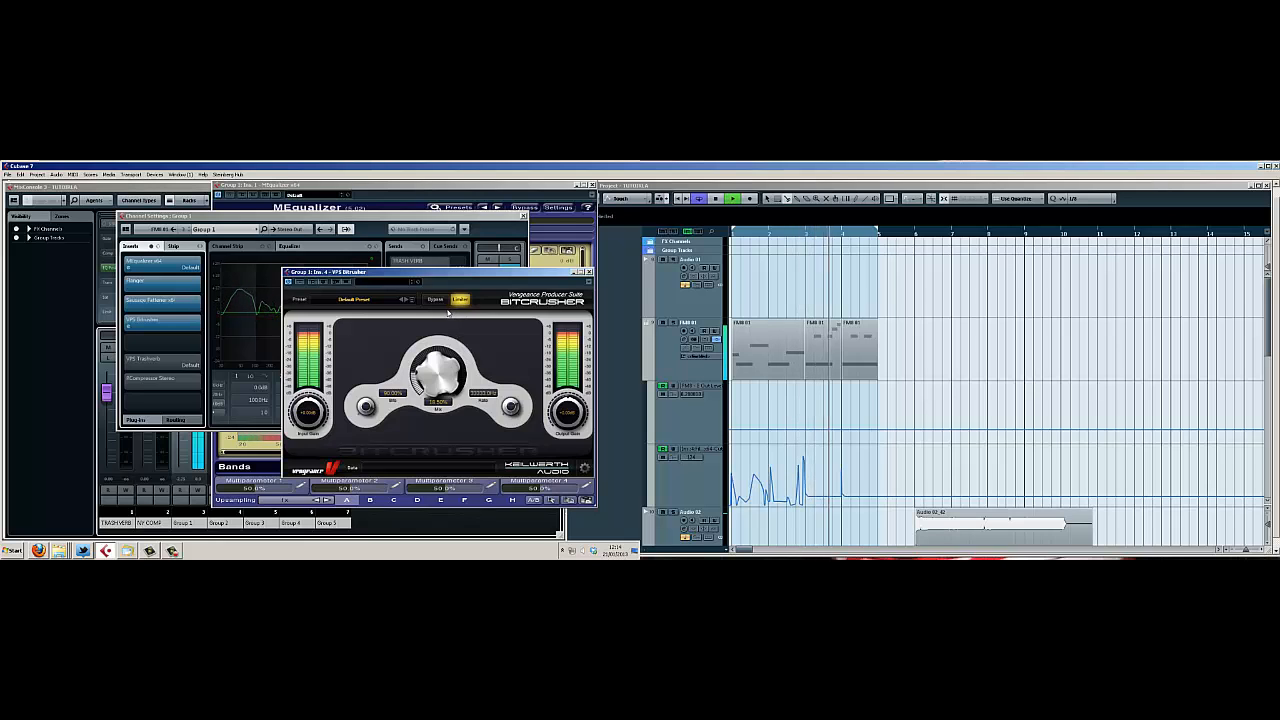
pyautogui.press('space')
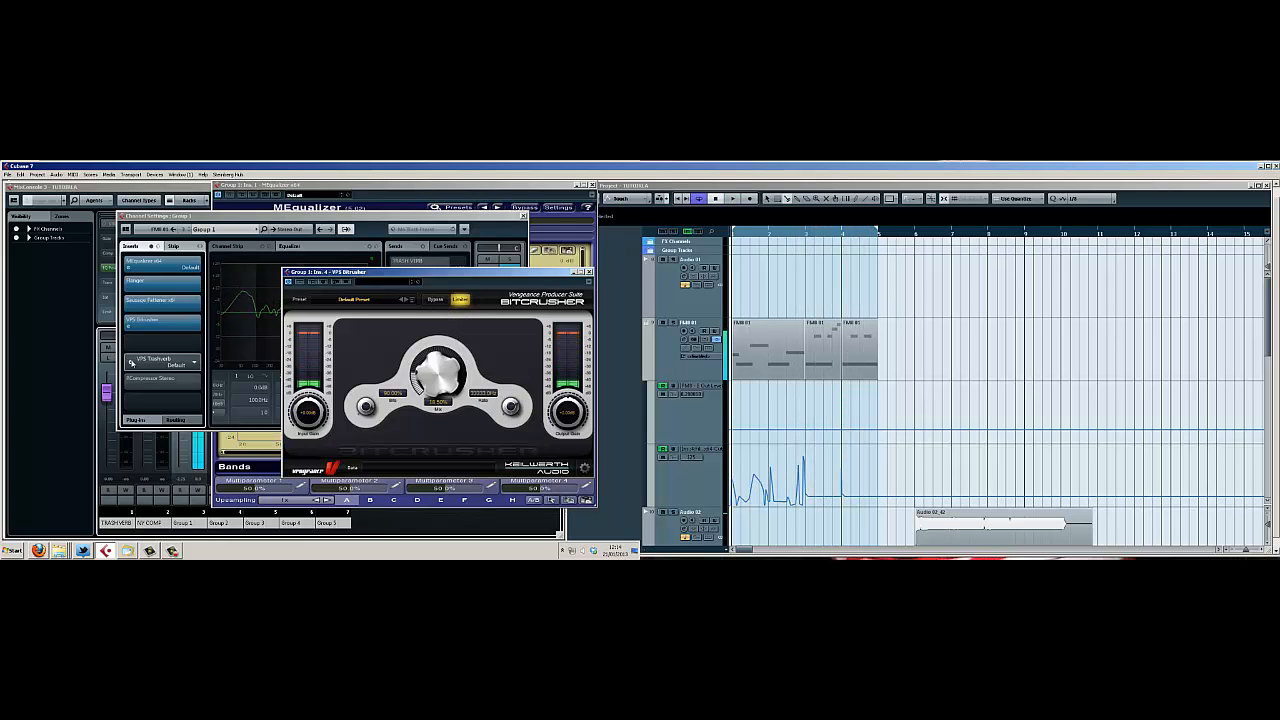
# Activate the VPS Trashverb and RCompressor Stereo inserts on Group 1 and play the loop through the full chain.
pyautogui.click(131, 362)
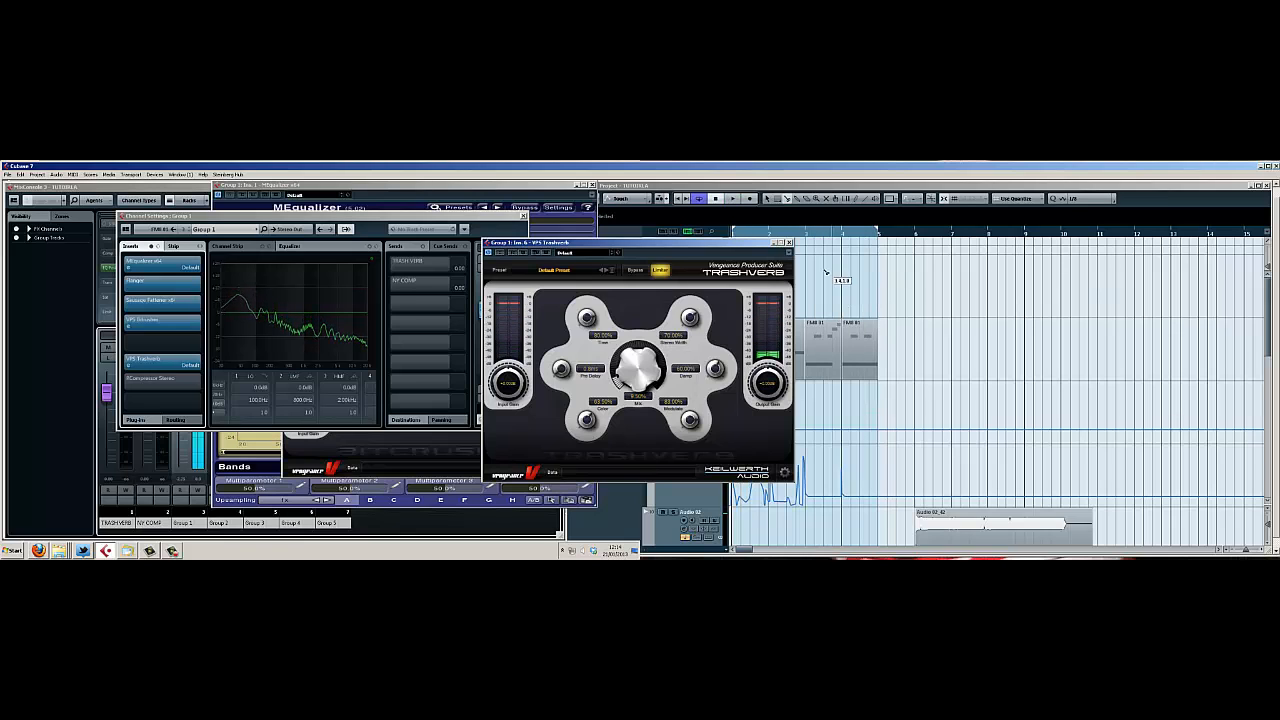
pyautogui.click(151, 384)
pyautogui.click(155, 383)
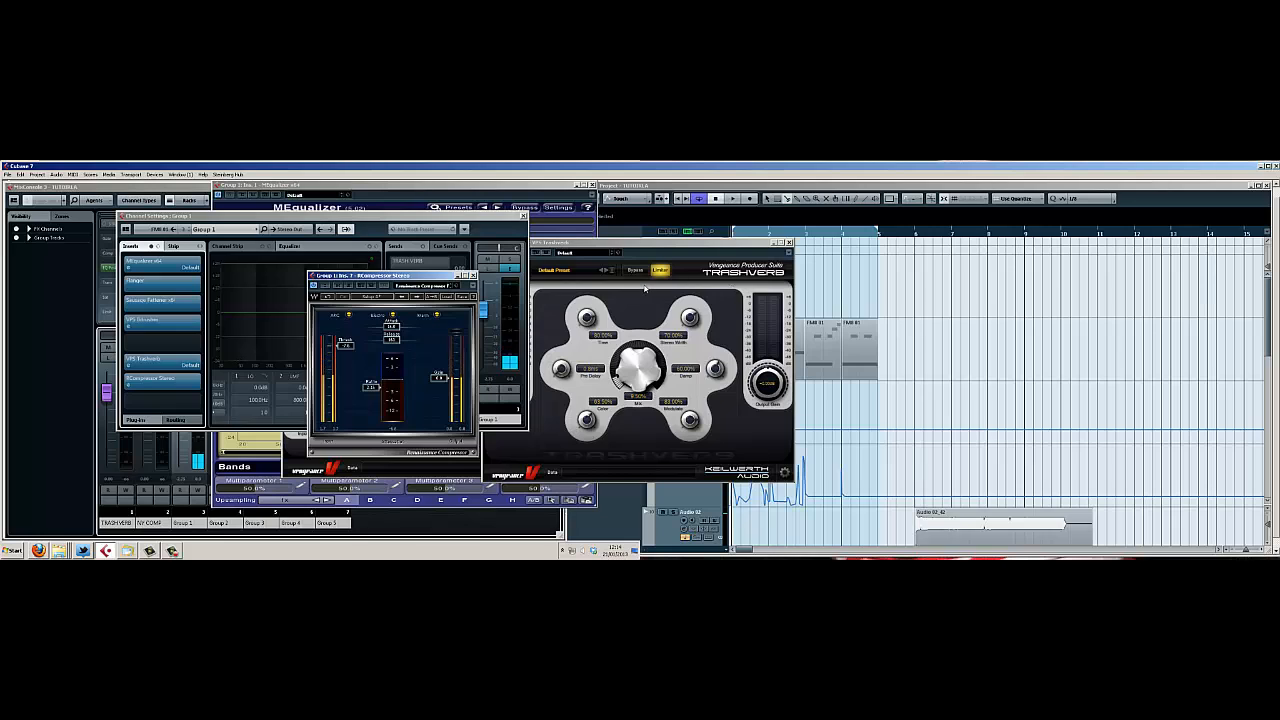
pyautogui.press('space')
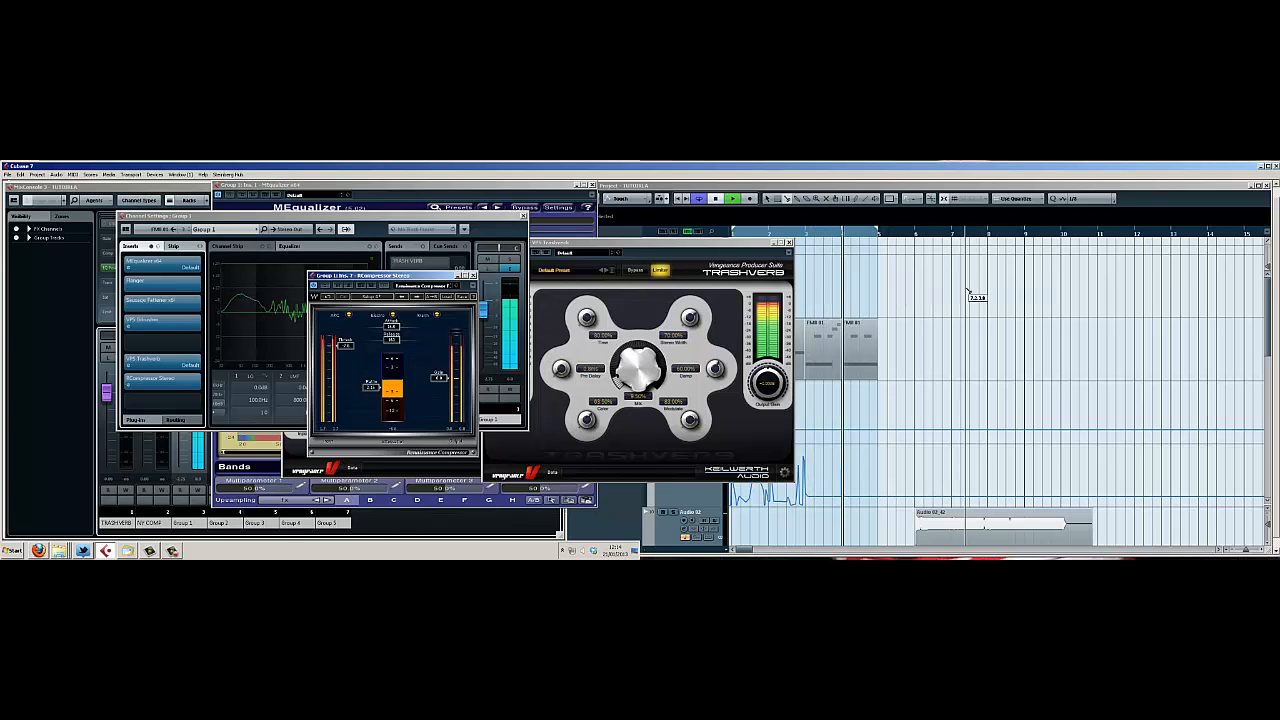
# Select the Audio 02 track below the FM8 automation lanes and check its input routing from Group 1.
pyautogui.click(930, 292)
pyautogui.scroll(-2, 930, 292)
pyautogui.scroll(1, 930, 292)
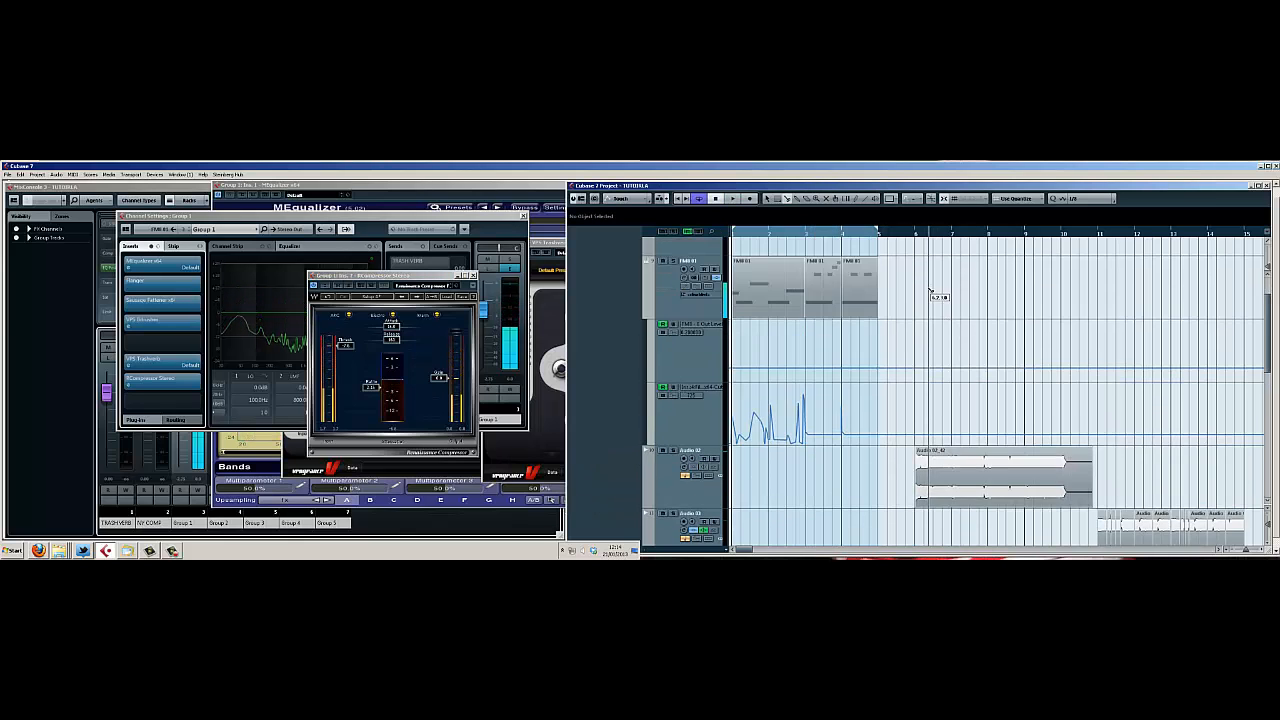
pyautogui.scroll(-2, 930, 292)
pyautogui.scroll(1, 871, 286)
pyautogui.scroll(1, 667, 308)
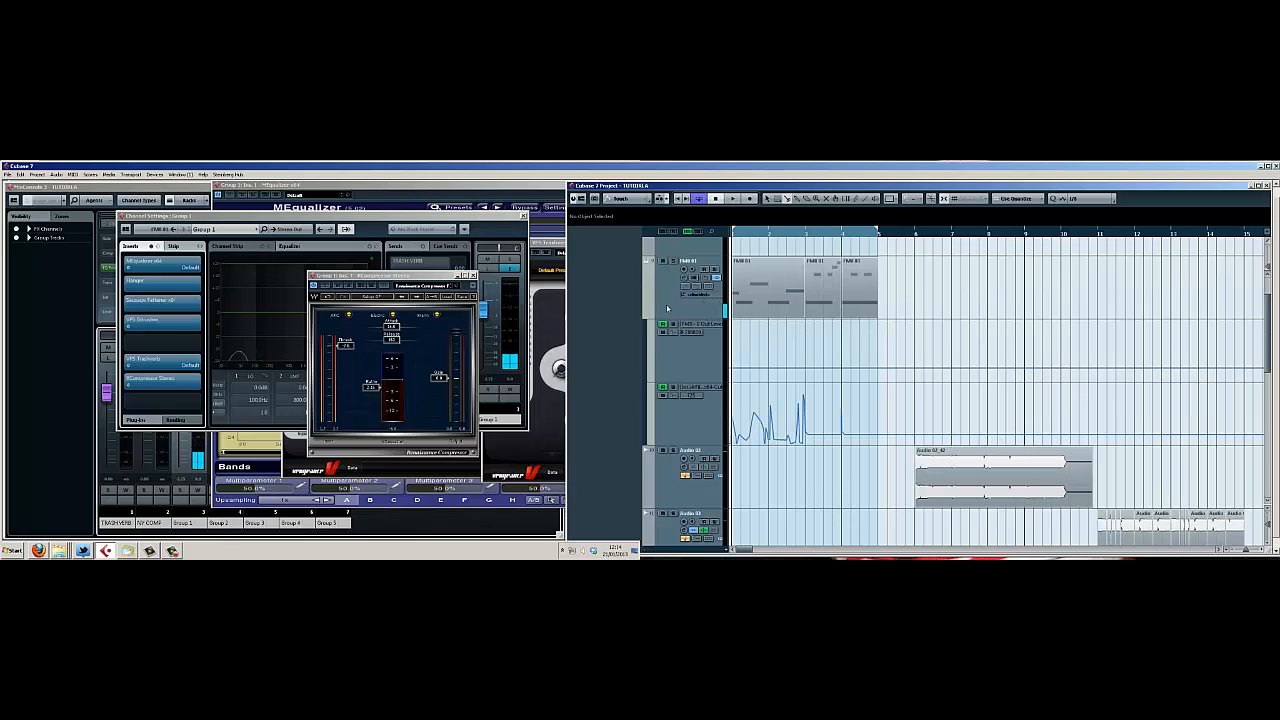
pyautogui.click(683, 495)
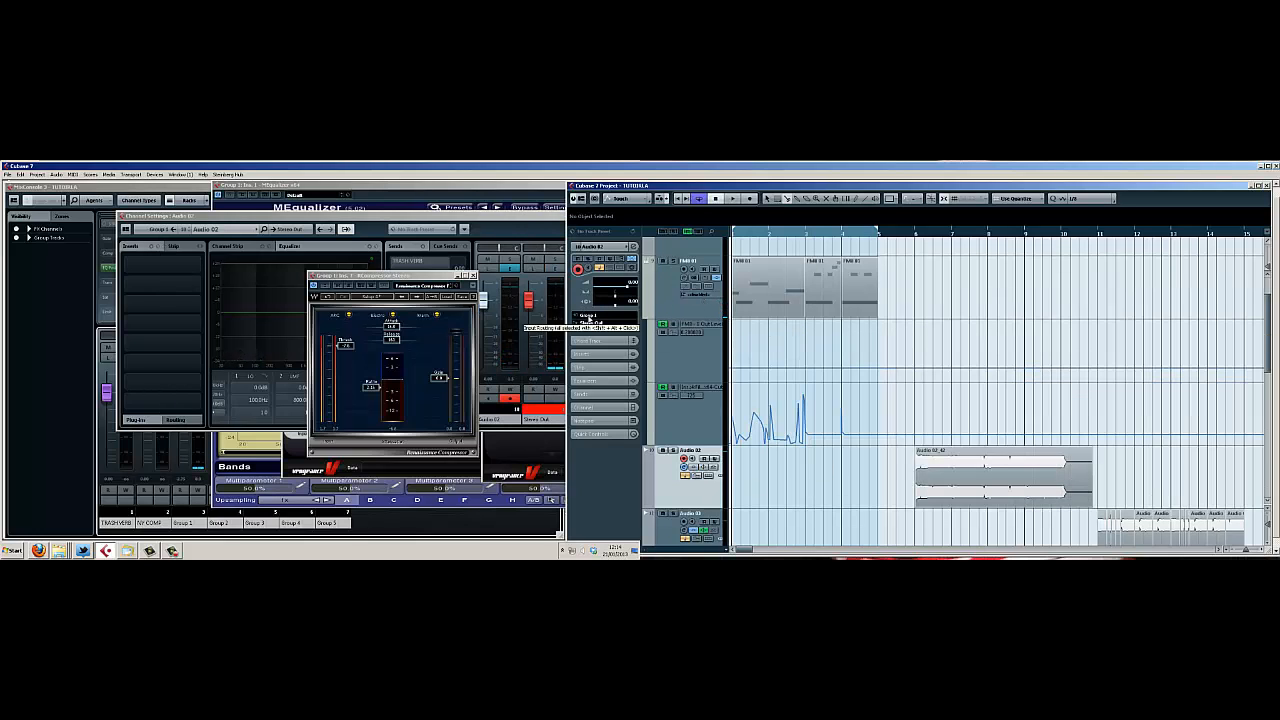
pyautogui.click(585, 317)
pyautogui.click(548, 377)
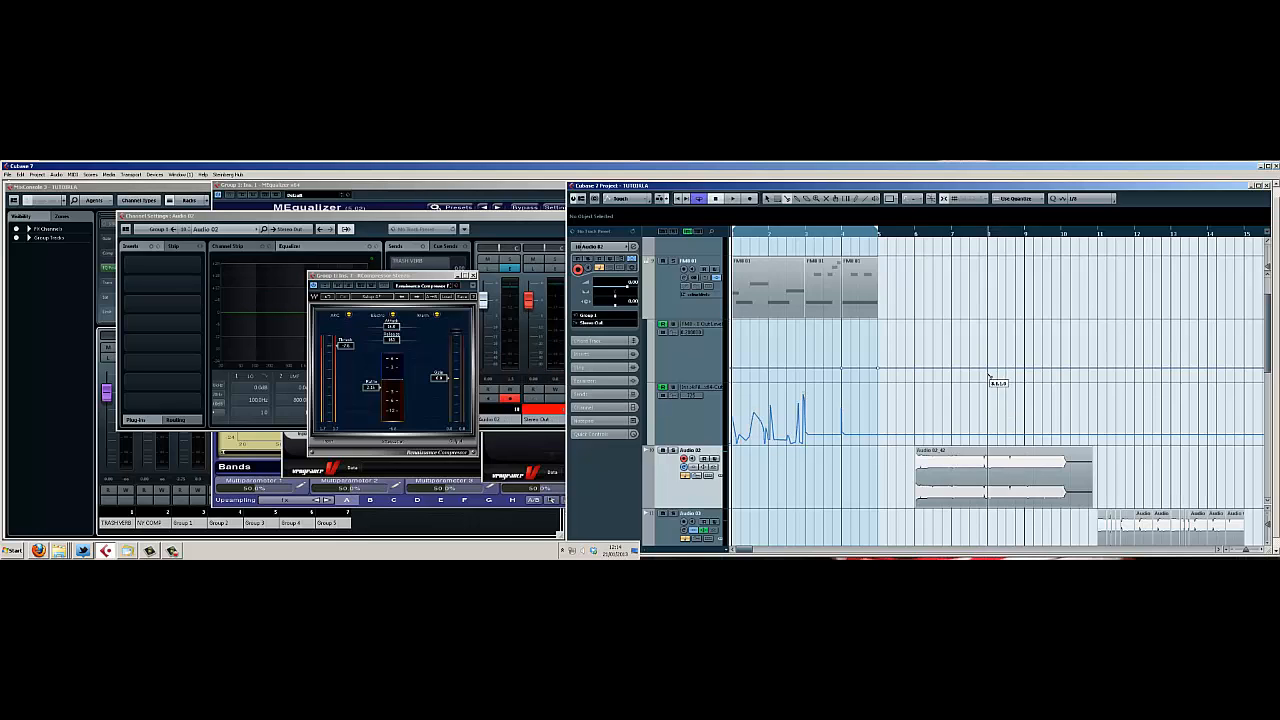
# Set the cycle range from bar 6 to bar 11 over the Audio 02 clip and play the recorded bass.
pyautogui.scroll(-1, 991, 374)
pyautogui.moveTo(918, 234); pyautogui.dragTo(1100, 238)
pyautogui.press('space')
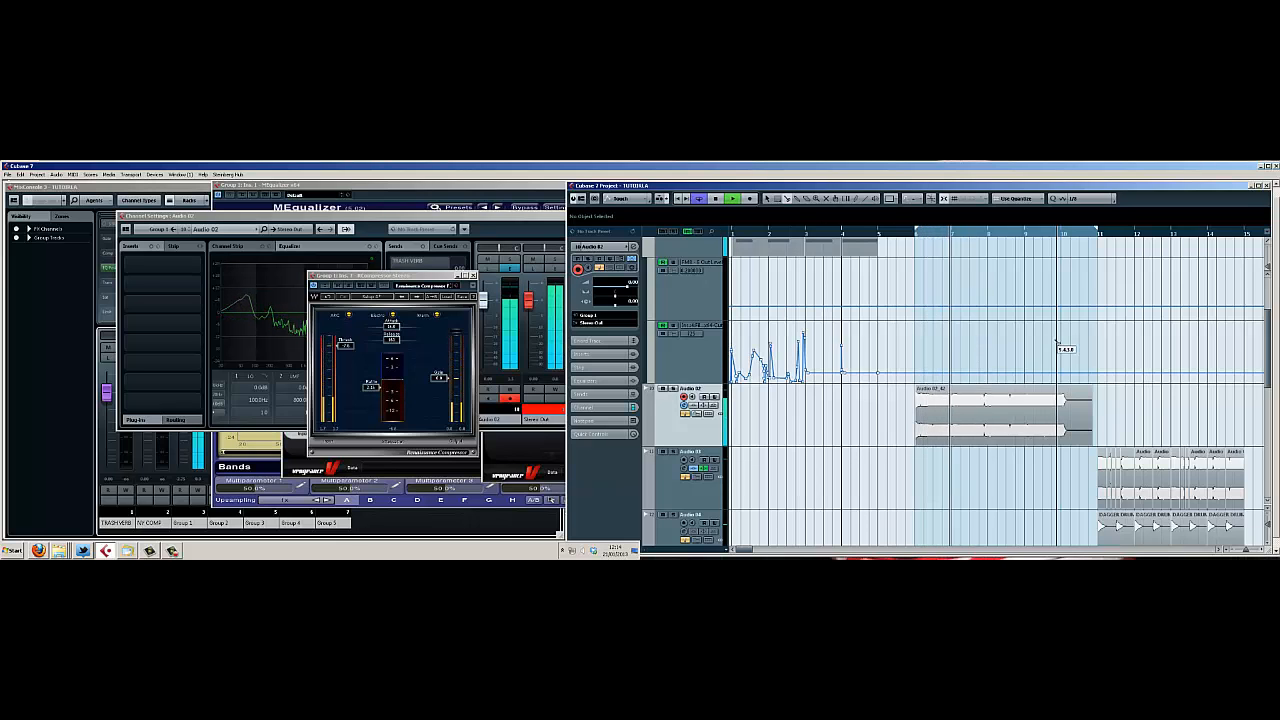
pyautogui.moveTo(1042, 353); pyautogui.dragTo(960, 289)
pyautogui.press('space')
pyautogui.scroll(3, 960, 345)
pyautogui.scroll(-3, 966, 349)
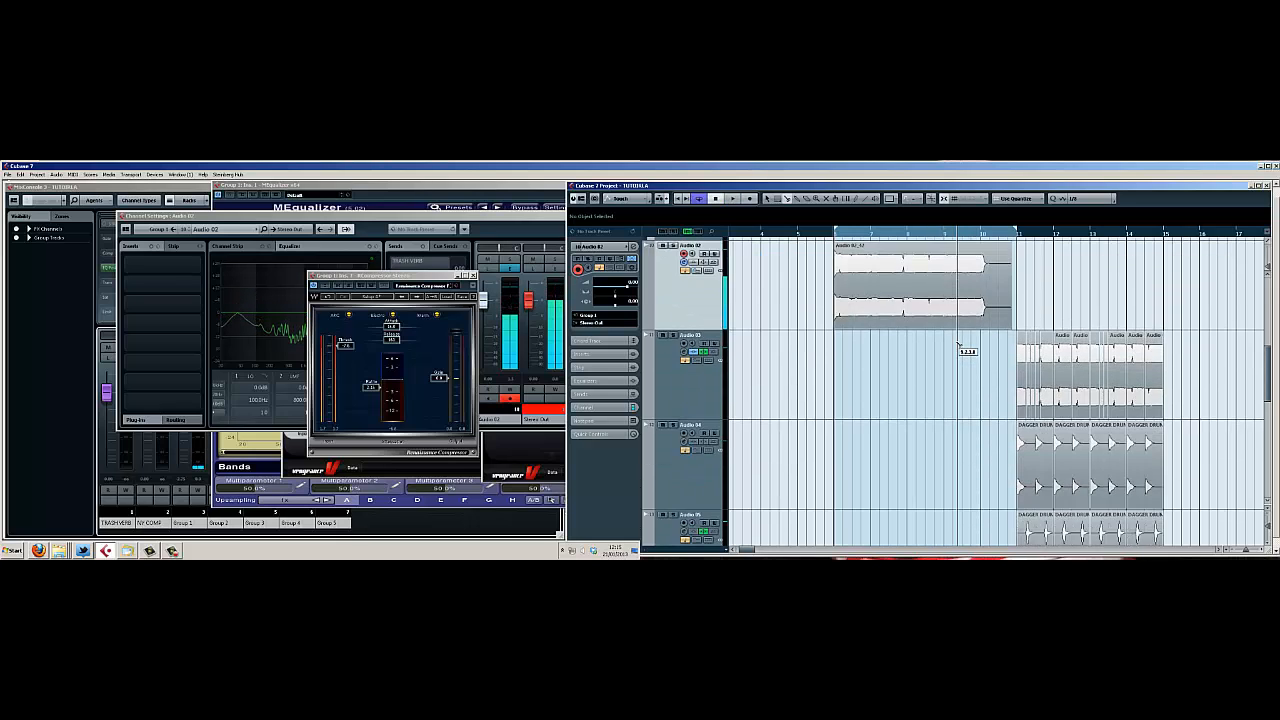
# Split the recorded clip on the Audio 02 track at bar 7 and bar 8.
pyautogui.scroll(4, 951, 334)
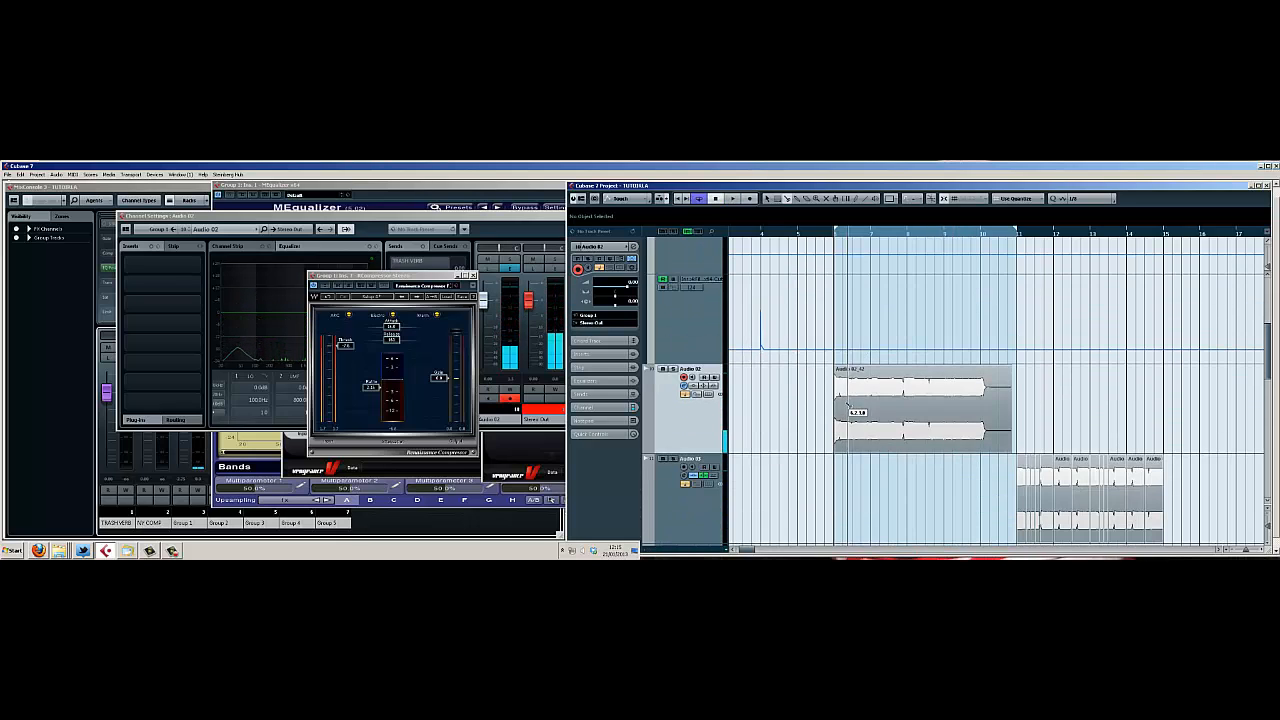
pyautogui.scroll(-3, 835, 300)
pyautogui.moveTo(836, 235); pyautogui.dragTo(835, 248)
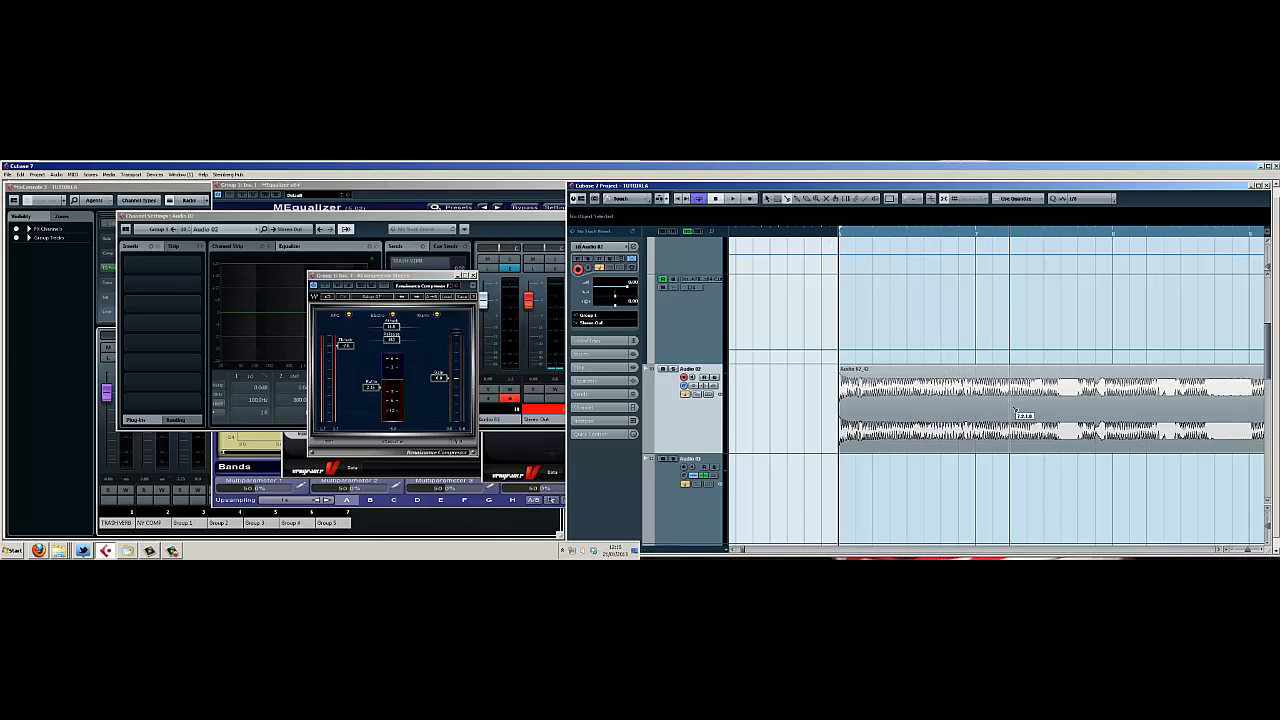
pyautogui.click(976, 412)
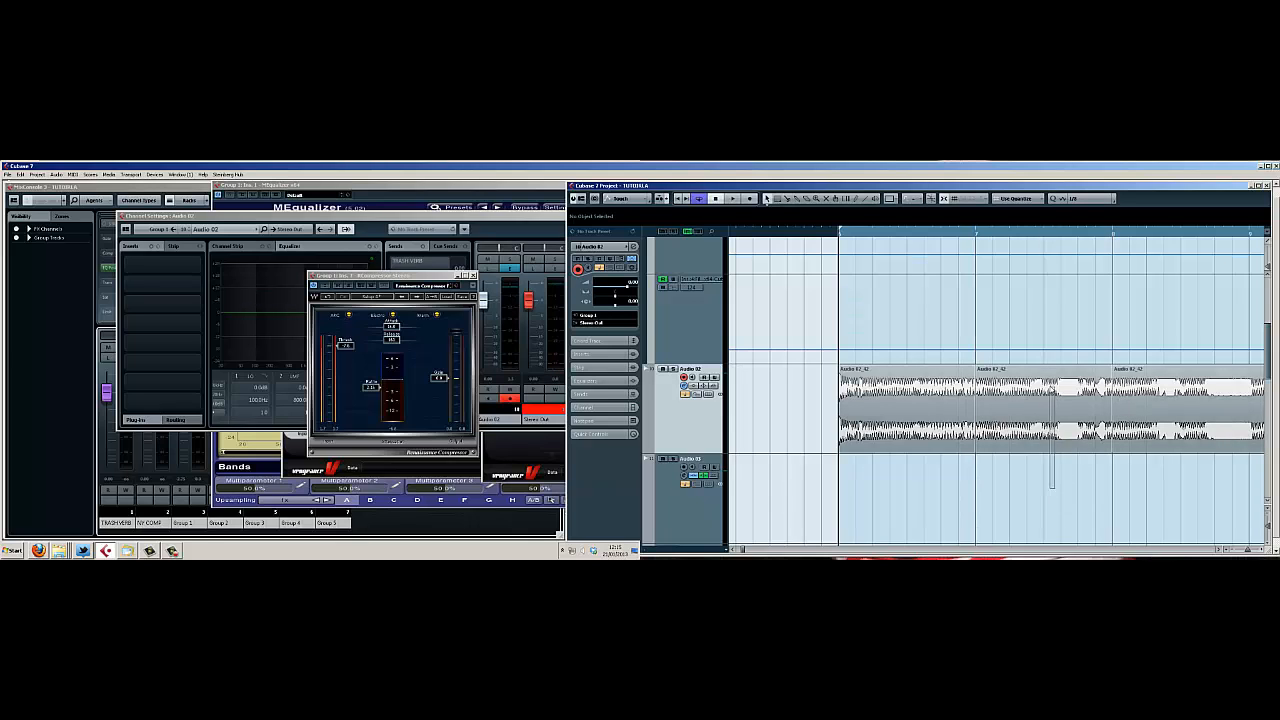
# Bounce the bar 7 slice on Audio 02 to its own audio file and open it in the Sample Editor.
pyautogui.moveTo(1051, 389); pyautogui.dragTo(1053, 390)
pyautogui.hotkey('ctrl', 'b')
pyautogui.press('Return')
pyautogui.doubleClick(1040, 400)
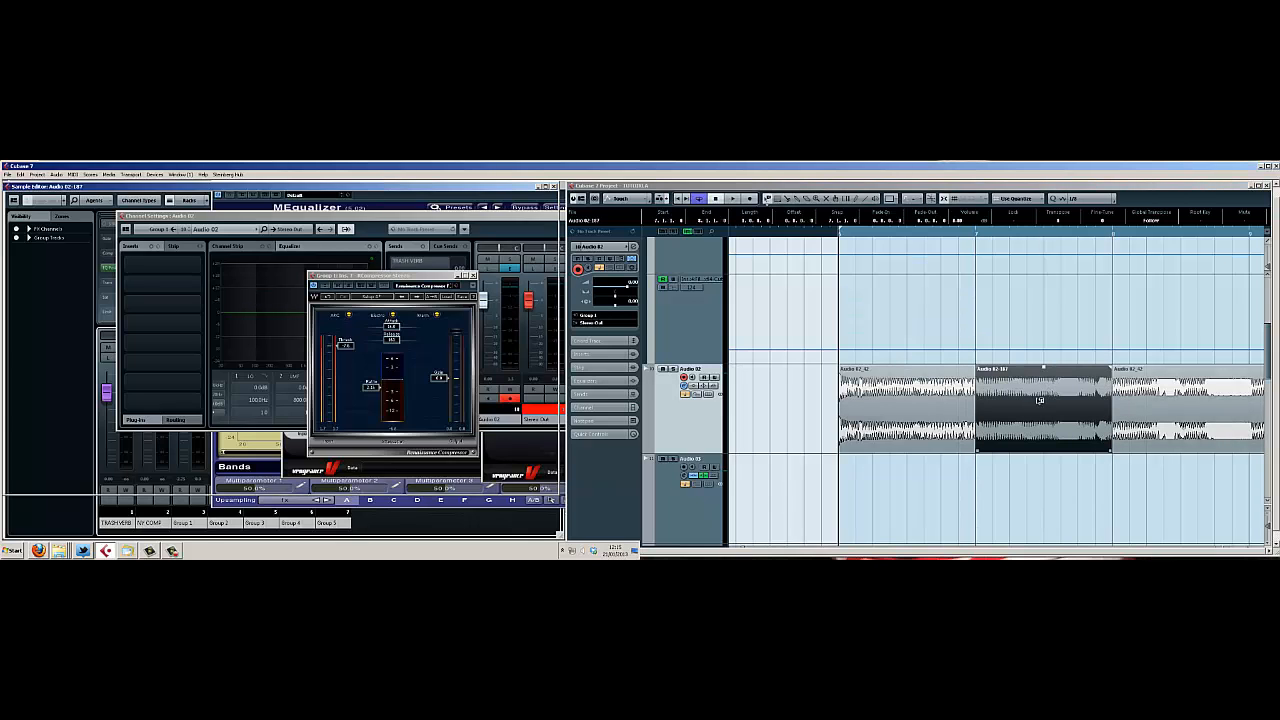
# Straighten the pitch curves of the bounced slice's VariAudio segments.
pyautogui.press('space')
pyautogui.press('space')
pyautogui.click(173, 324)
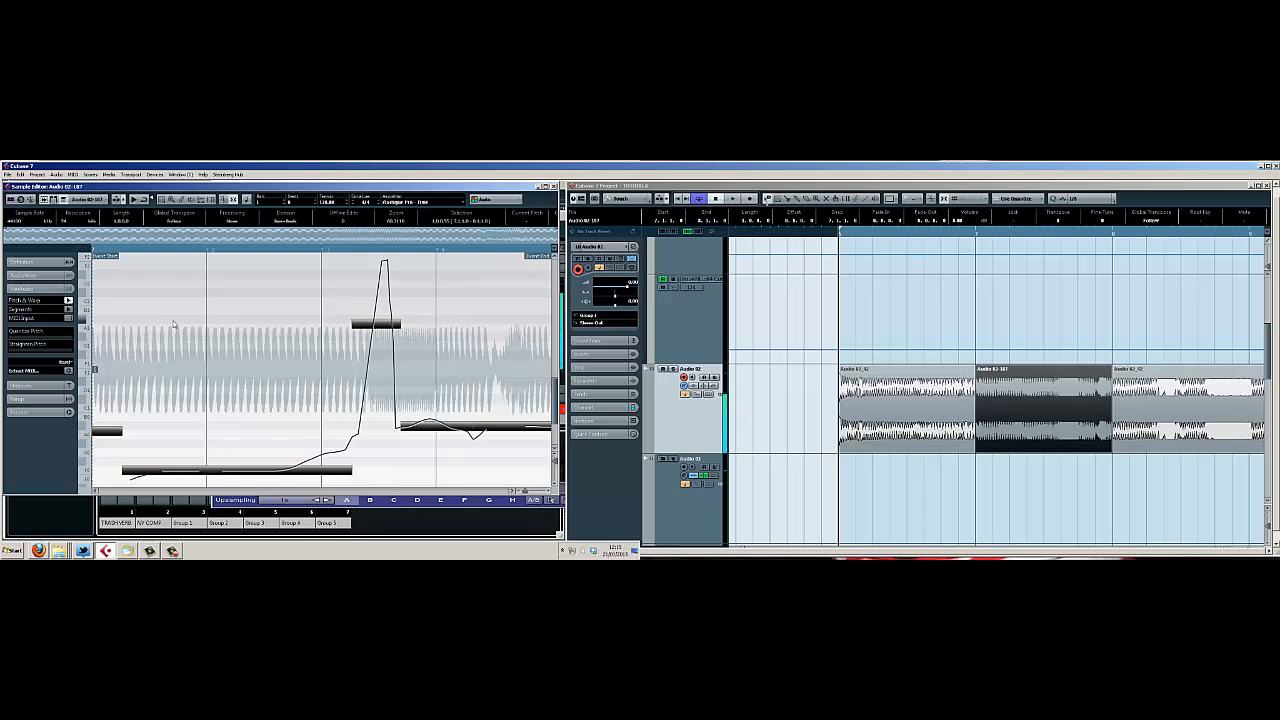
pyautogui.moveTo(53, 355); pyautogui.dragTo(106, 348)
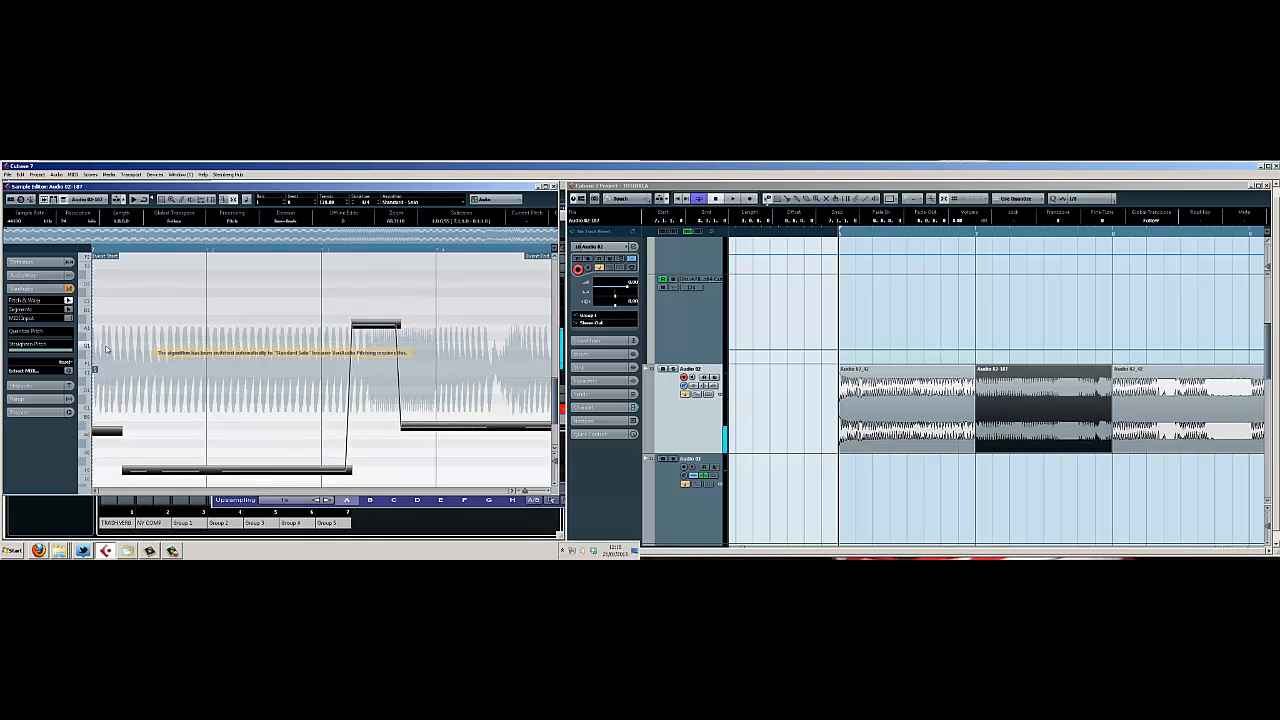
# Play the pitch-straightened slice on Audio 02 from bar 7.
pyautogui.press('space')
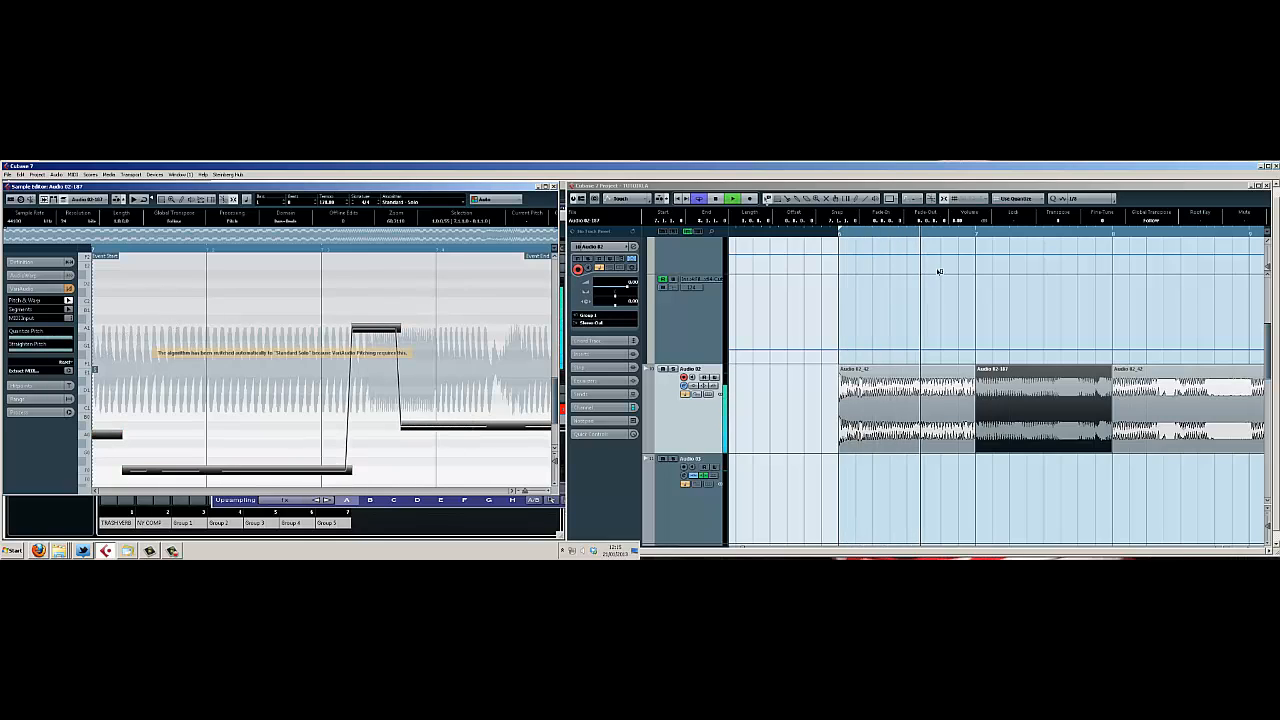
pyautogui.press('space')
pyautogui.click(985, 240)
pyautogui.press('space')
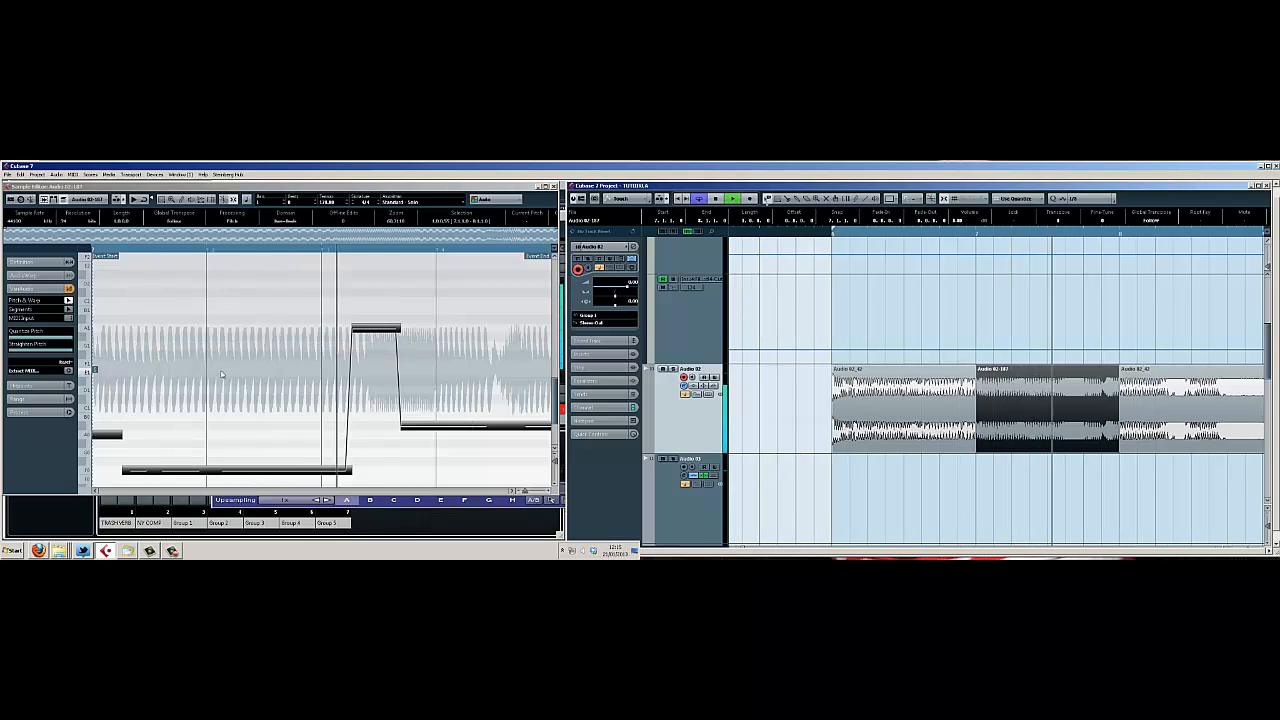
pyautogui.press('space')
# Select the VariAudio segment at the end of the bounced slice and lower its pitch well below the preceding segment.
pyautogui.moveTo(459, 305); pyautogui.dragTo(311, 481)
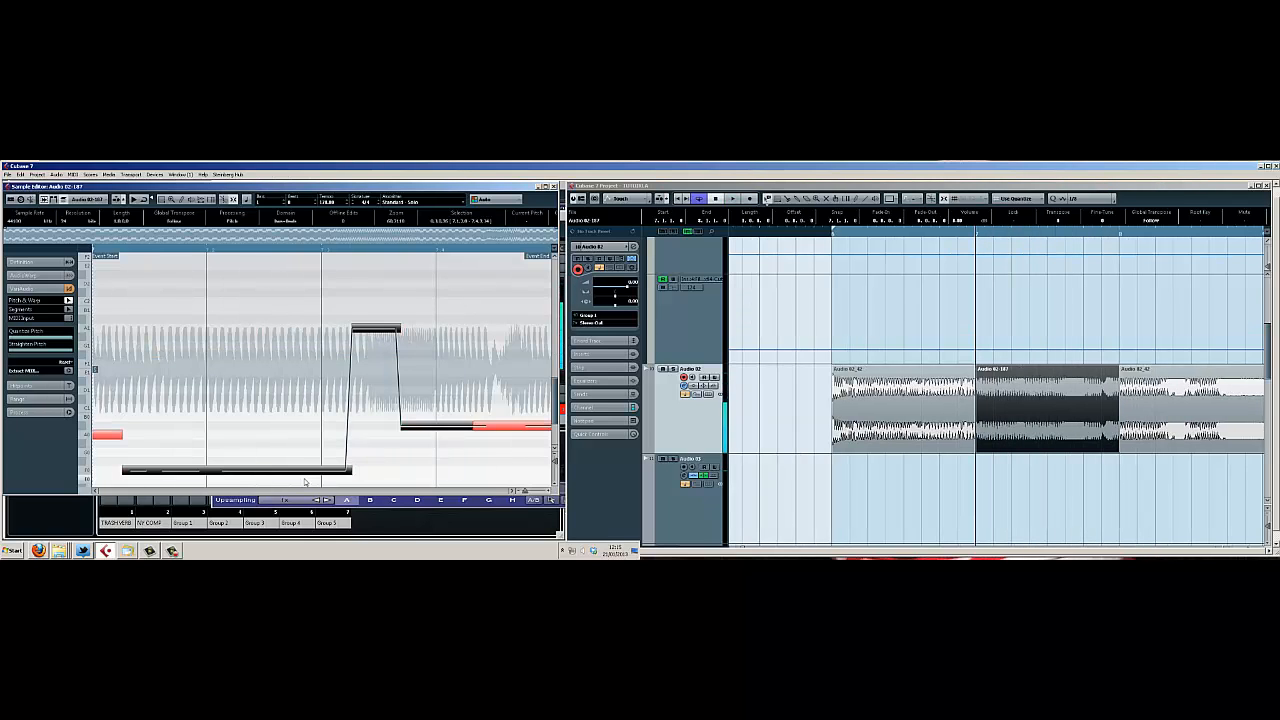
pyautogui.press('Up')
pyautogui.press('Up')
pyautogui.press('Up')
pyautogui.press('Up')
pyautogui.press('Up')
pyautogui.press('Up')
pyautogui.press('Up')
pyautogui.press('Up')
pyautogui.press('Up')
pyautogui.press('Up')
pyautogui.press('Up')
pyautogui.press('Up')
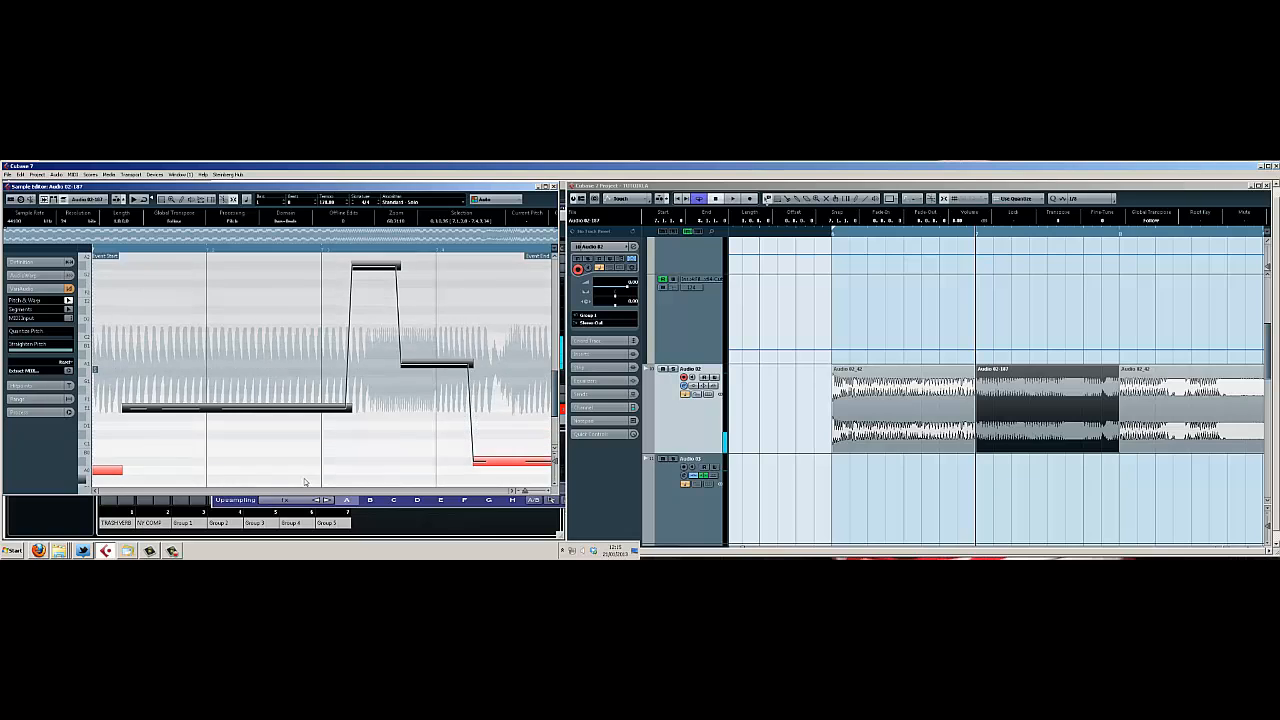
# Lower the end segment's pitch further while playing the slice.
pyautogui.press('space')
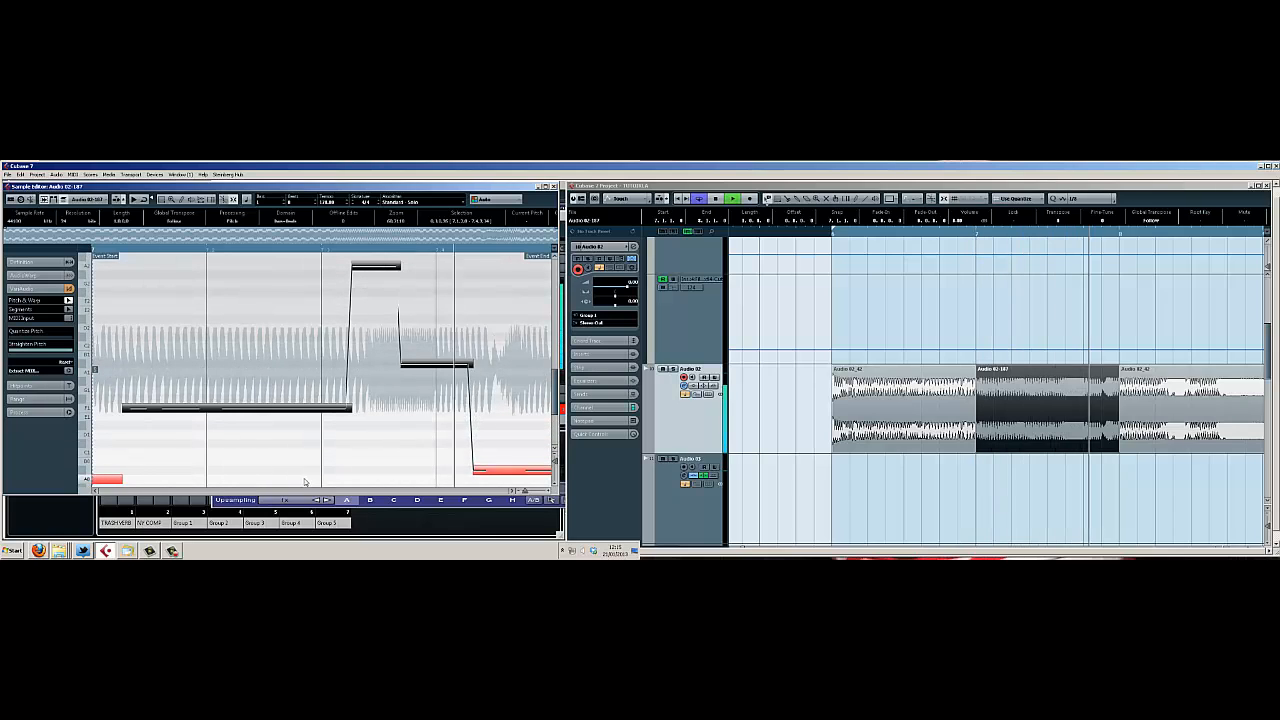
pyautogui.press('Down')
pyautogui.press('Down')
pyautogui.press('Down')
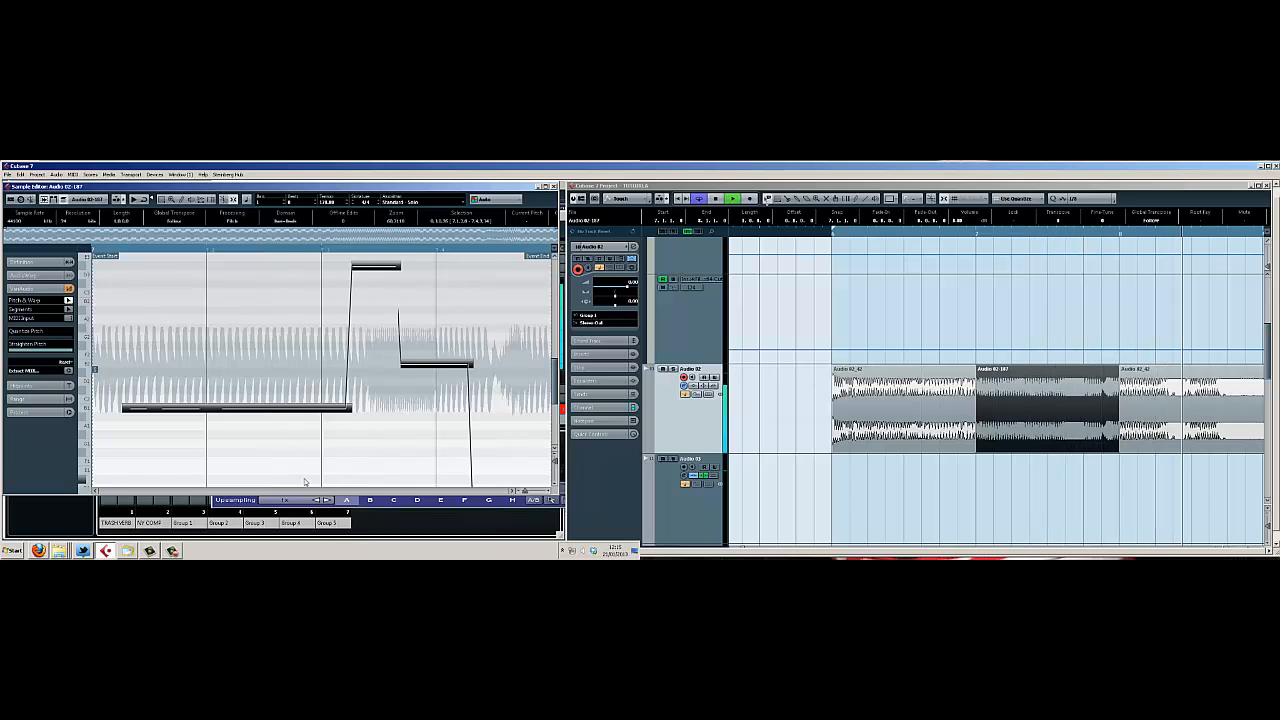
pyautogui.press('space')
# Split the bar 6 slice about one and a half beats in, delete the remainder and bounce the short piece.
pyautogui.click(954, 357)
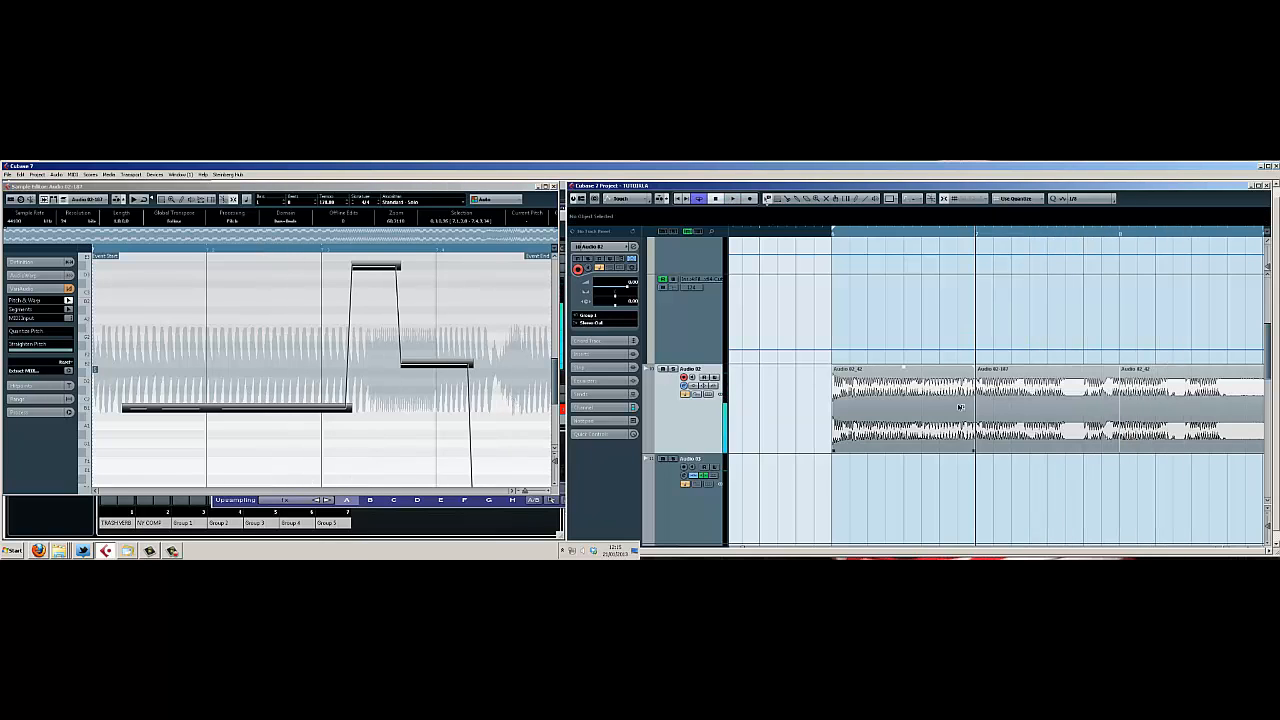
pyautogui.click(886, 420)
pyautogui.press('5')
pyautogui.click(909, 420)
pyautogui.press('1')
pyautogui.click(862, 422)
pyautogui.doubleClick(862, 422)
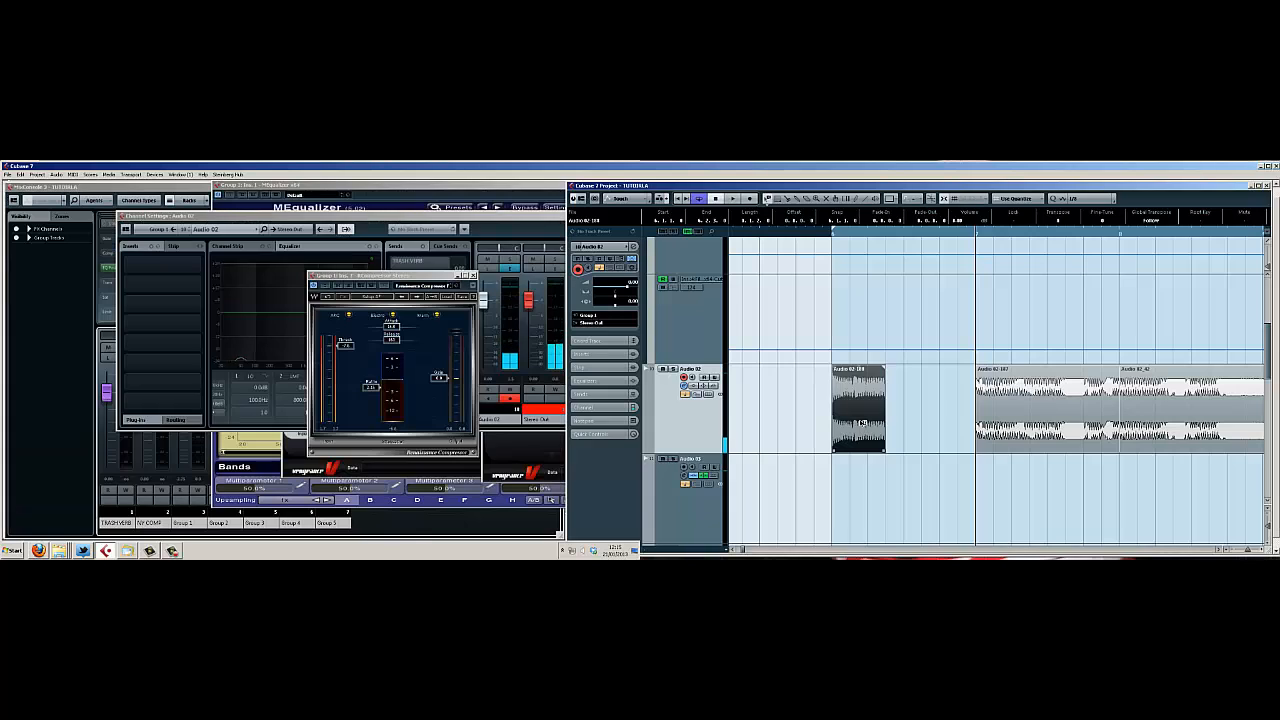
# Time-stretch the short bar 6 piece to just past bar 7 and play the result.
pyautogui.moveTo(889, 451); pyautogui.dragTo(995, 451)
pyautogui.press('space')
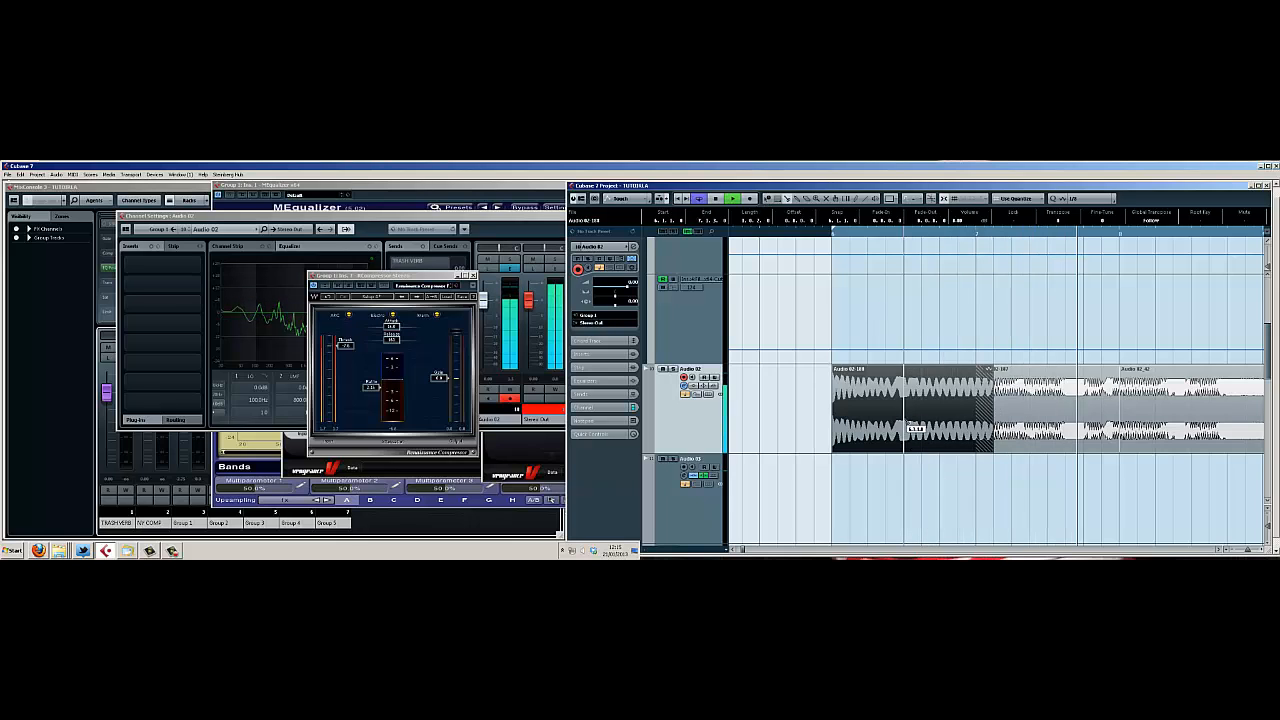
pyautogui.moveTo(1190, 388); pyautogui.dragTo(963, 377)
pyautogui.press('space')
pyautogui.press('5')
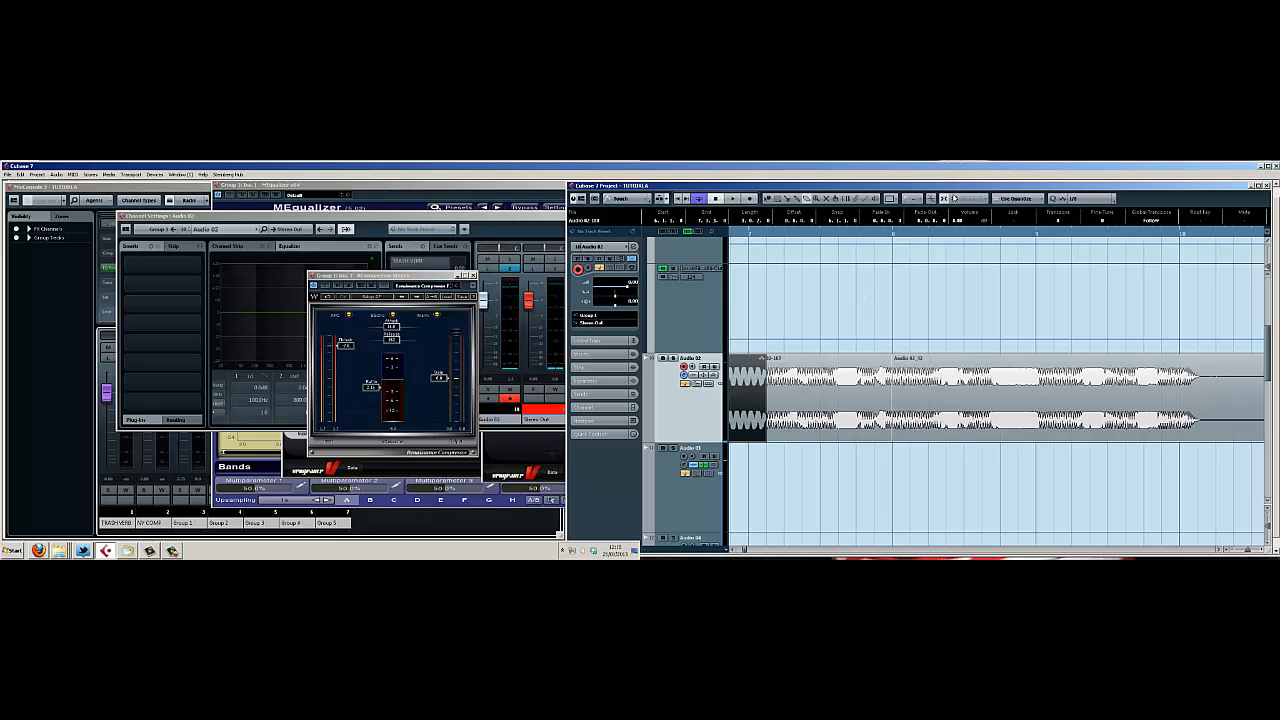
# Solo the Audio 02 track and play its bass clip around bar 8.
pyautogui.moveTo(850, 240); pyautogui.dragTo(858, 245)
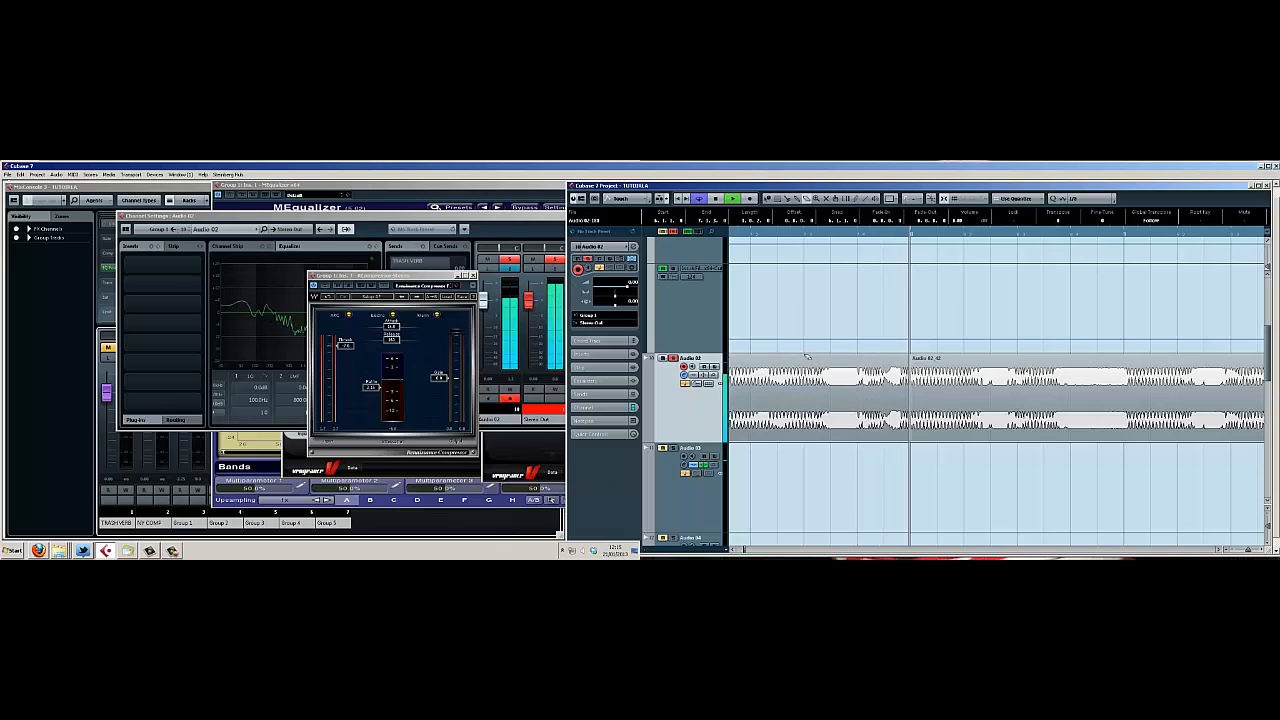
pyautogui.click(965, 238)
pyautogui.press('space')
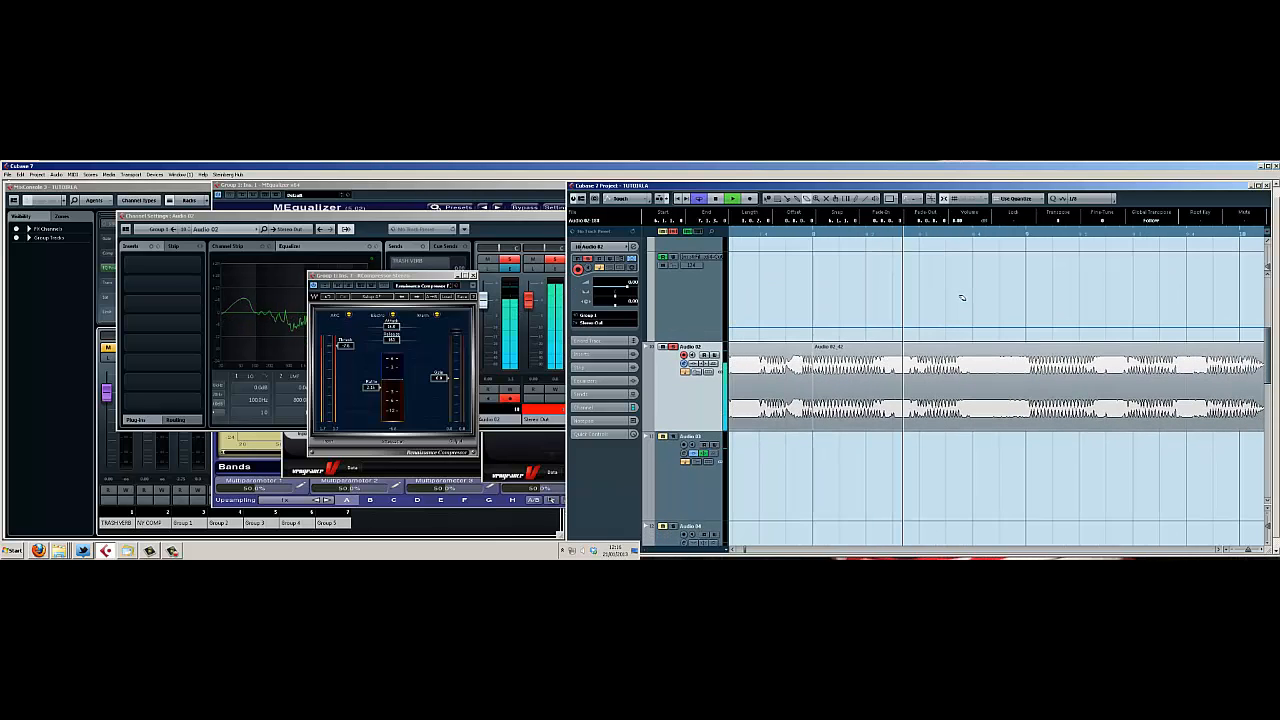
pyautogui.press('space')
# Cut out the second beat of bar 8 on Audio 02 and reverse that slice as a new version.
pyautogui.press('3')
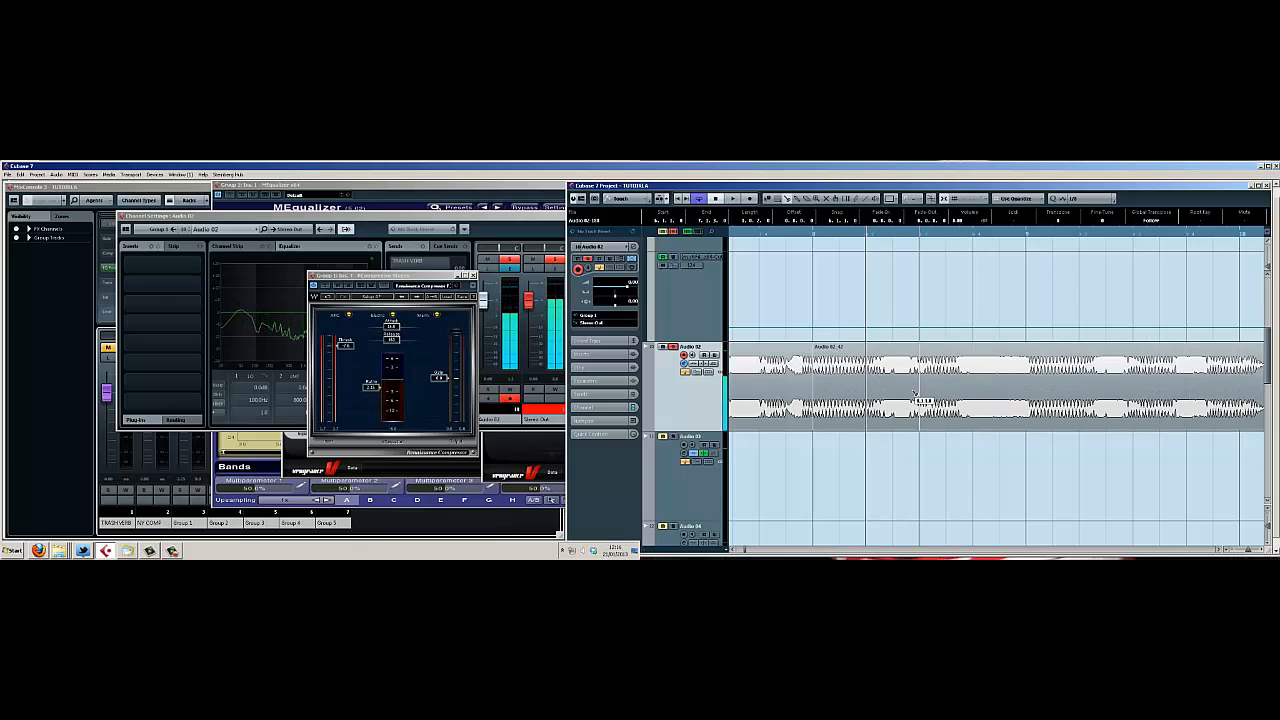
pyautogui.click(921, 386)
pyautogui.click(868, 388)
pyautogui.press('1')
pyautogui.click(887, 388)
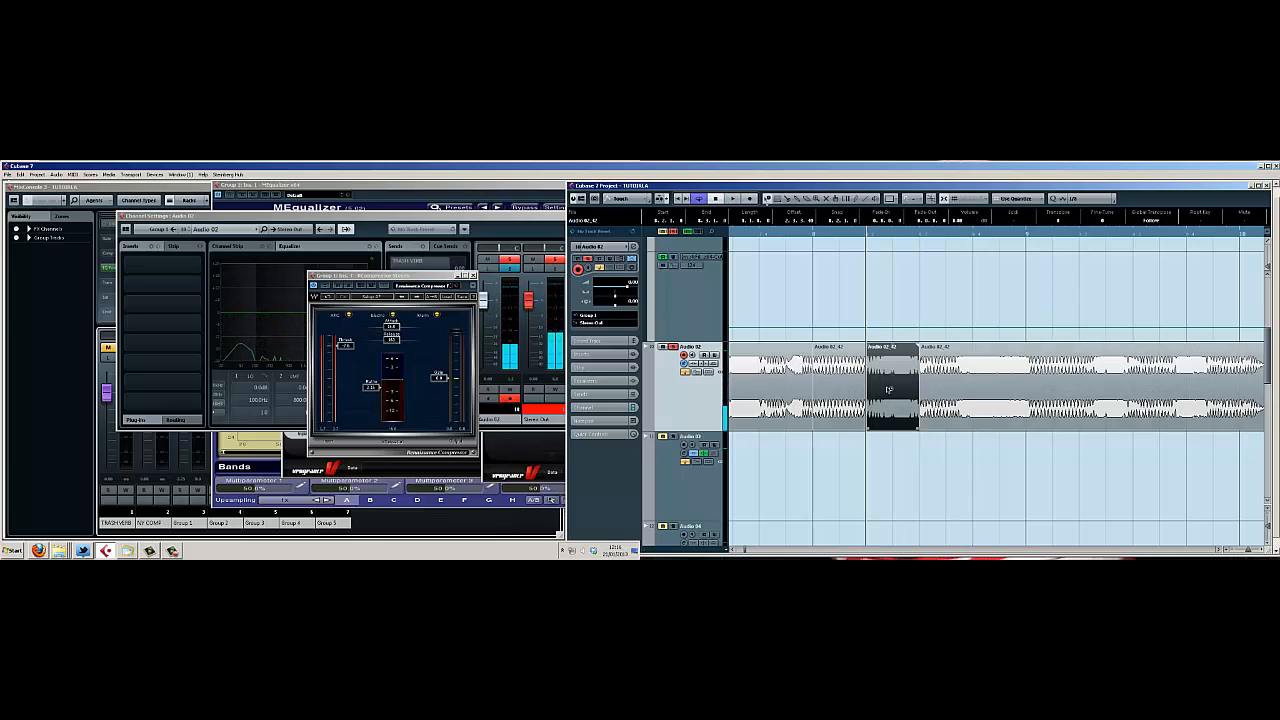
pyautogui.press('space')
pyautogui.press('space')
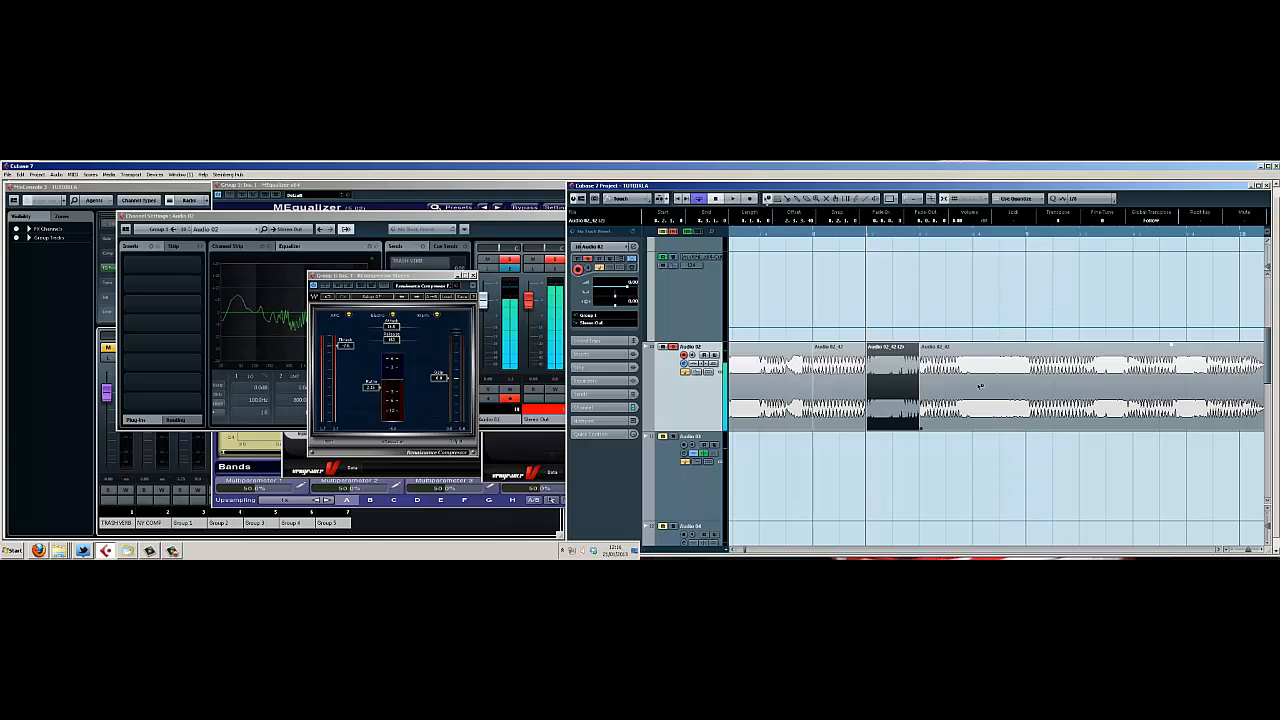
# Cut out the fourth beat of bar 8 on Audio 02, reverse it as a new version and play the edits.
pyautogui.press('3')
pyautogui.click(973, 386)
pyautogui.click(1027, 384)
pyautogui.press('1')
pyautogui.click(991, 382)
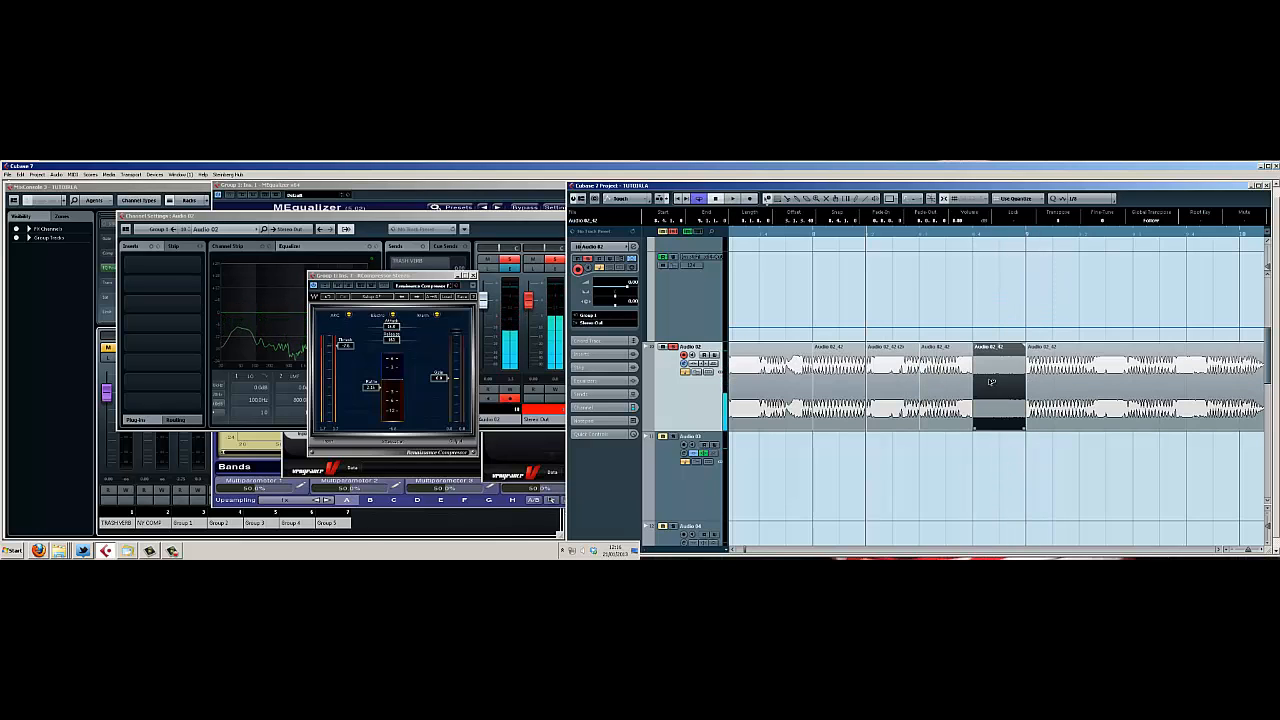
pyautogui.press('space')
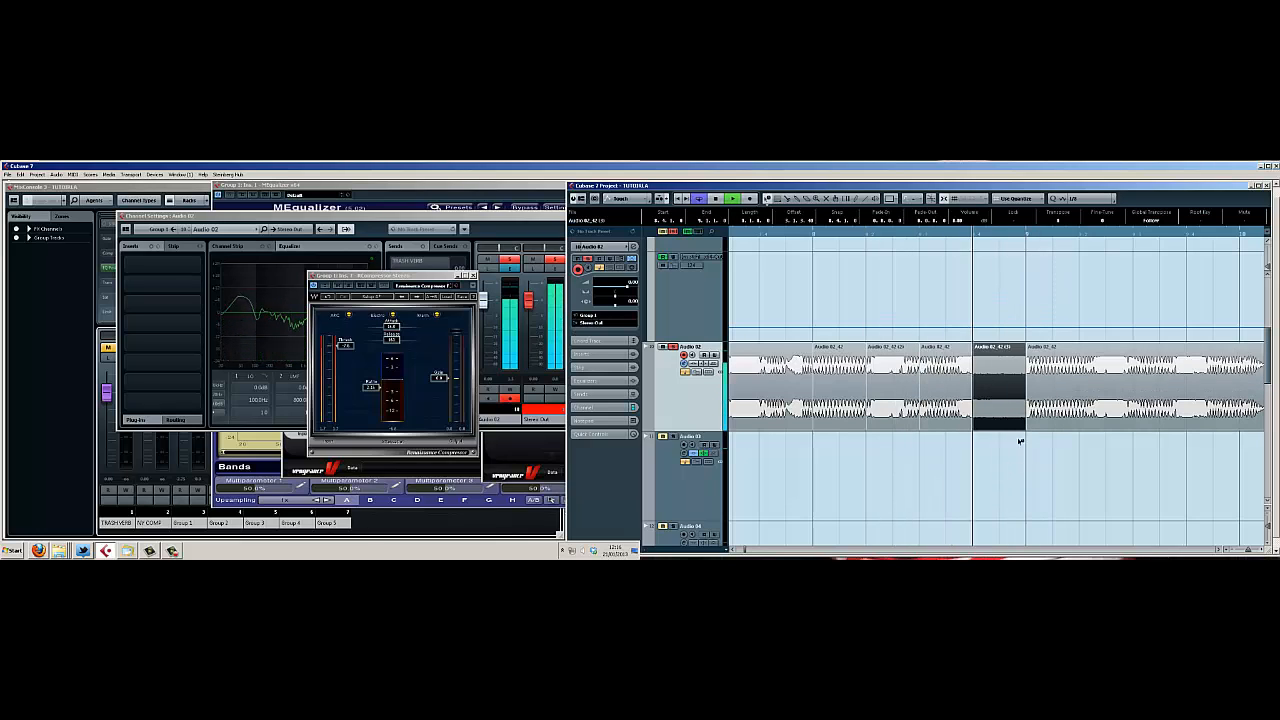
pyautogui.moveTo(1240, 375); pyautogui.dragTo(883, 353)
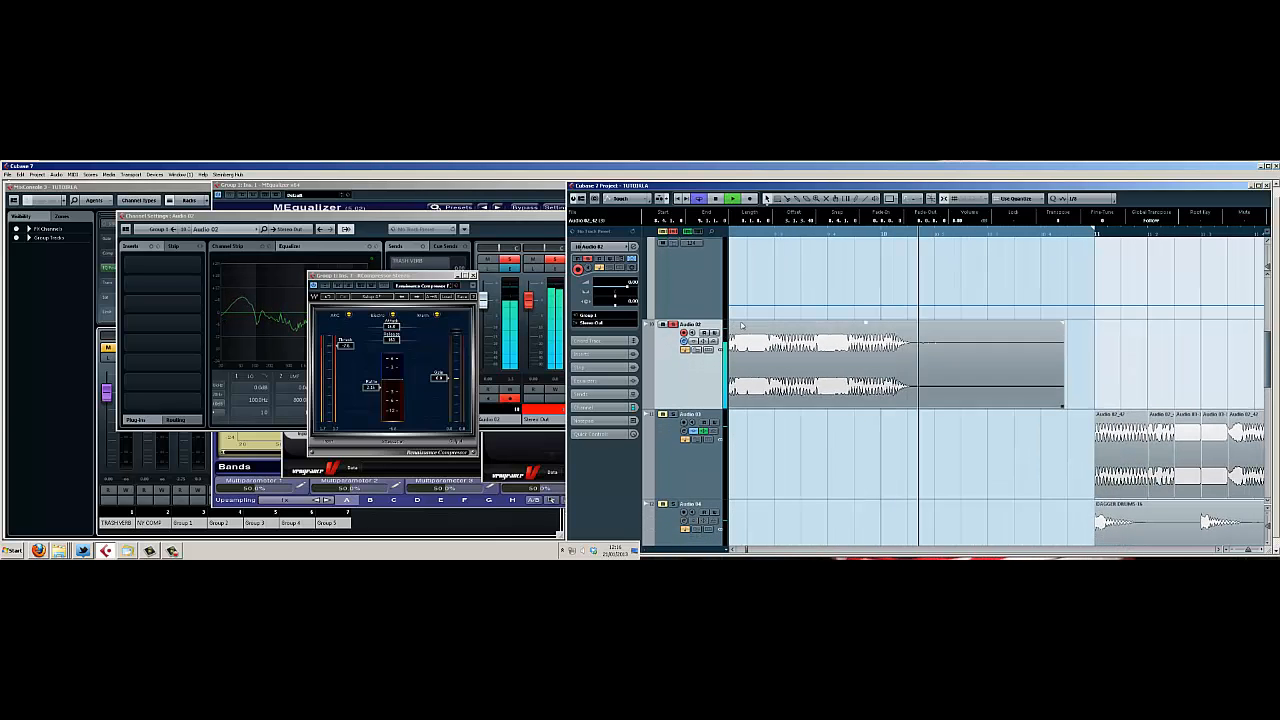
pyautogui.press('space')
# Select all the edited events on Audio 03 from bar 11 to bar 15 and bounce them into one clip.
pyautogui.moveTo(917, 235); pyautogui.dragTo(880, 212)
pyautogui.click(970, 233)
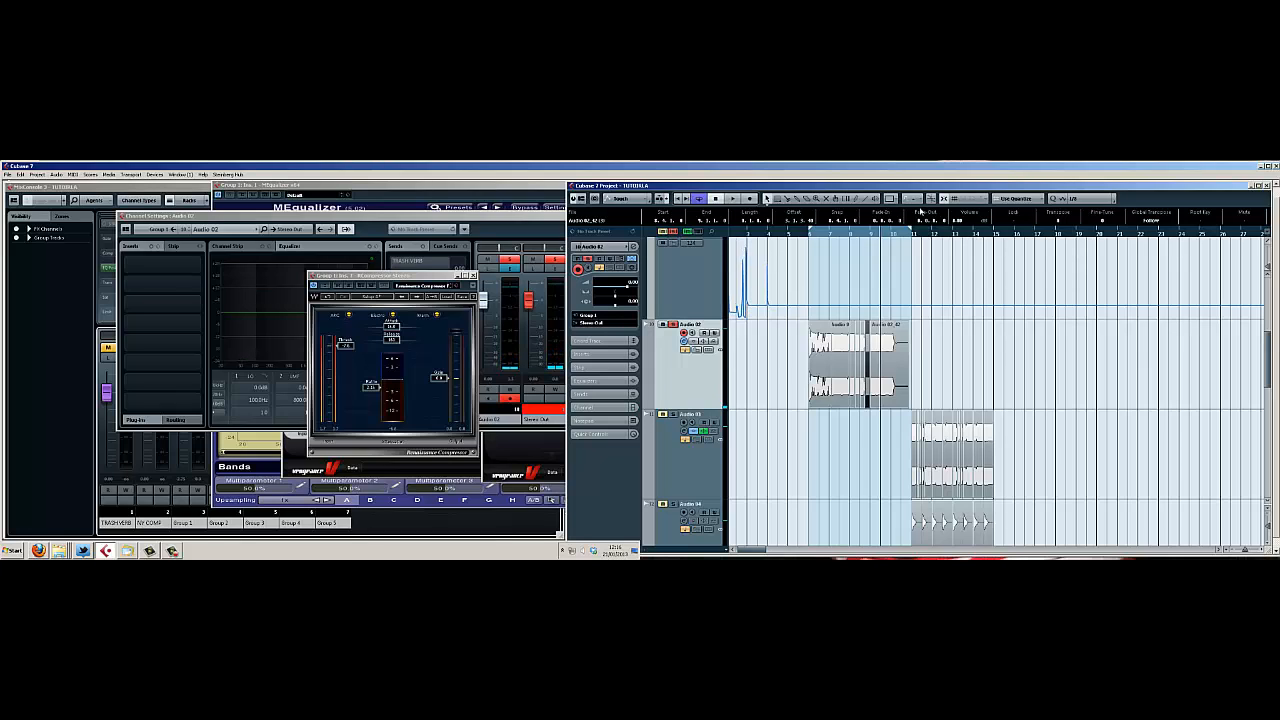
pyautogui.keyDown('alt'); pyautogui.click(1000, 235); pyautogui.keyUp('alt')
pyautogui.moveTo(1031, 443); pyautogui.dragTo(926, 453)
pyautogui.hotkey('ctrl', 'g')
pyautogui.hotkey('ctrl', 'b')
pyautogui.click(963, 391)
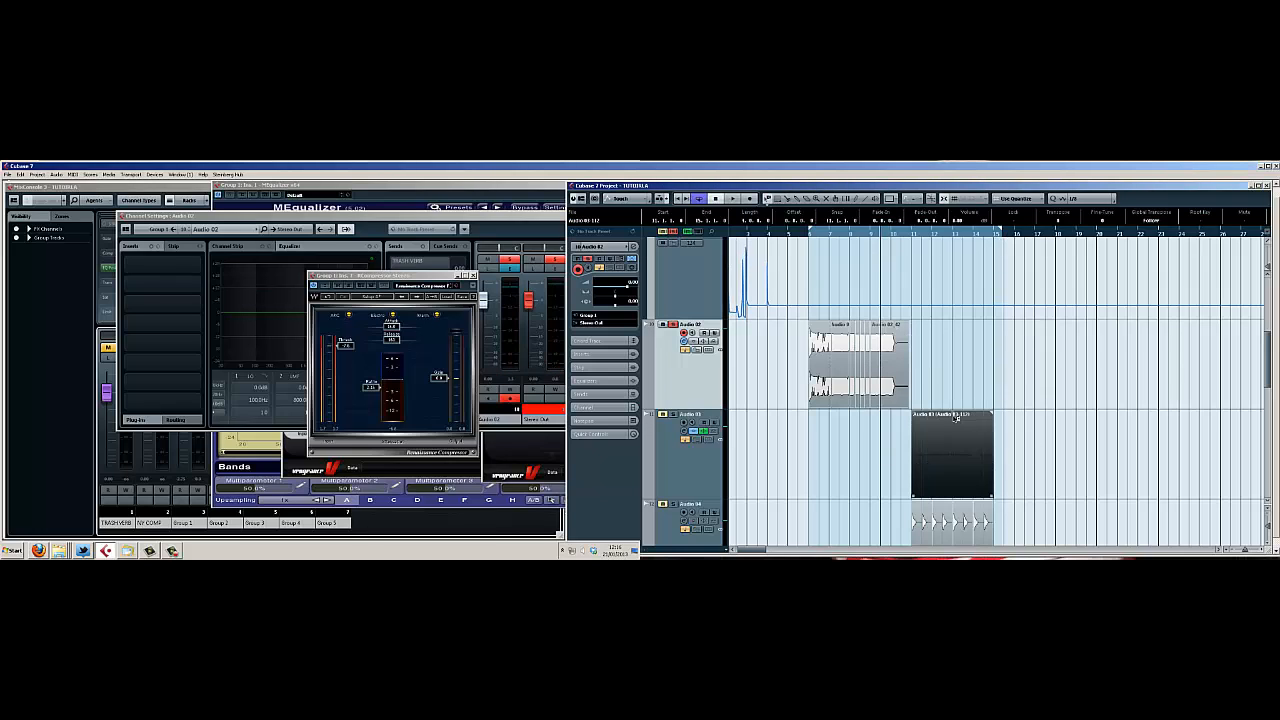
# Set the cycle range to the bounced Audio 03 clip, solo that track and play the loop.
pyautogui.press('p')
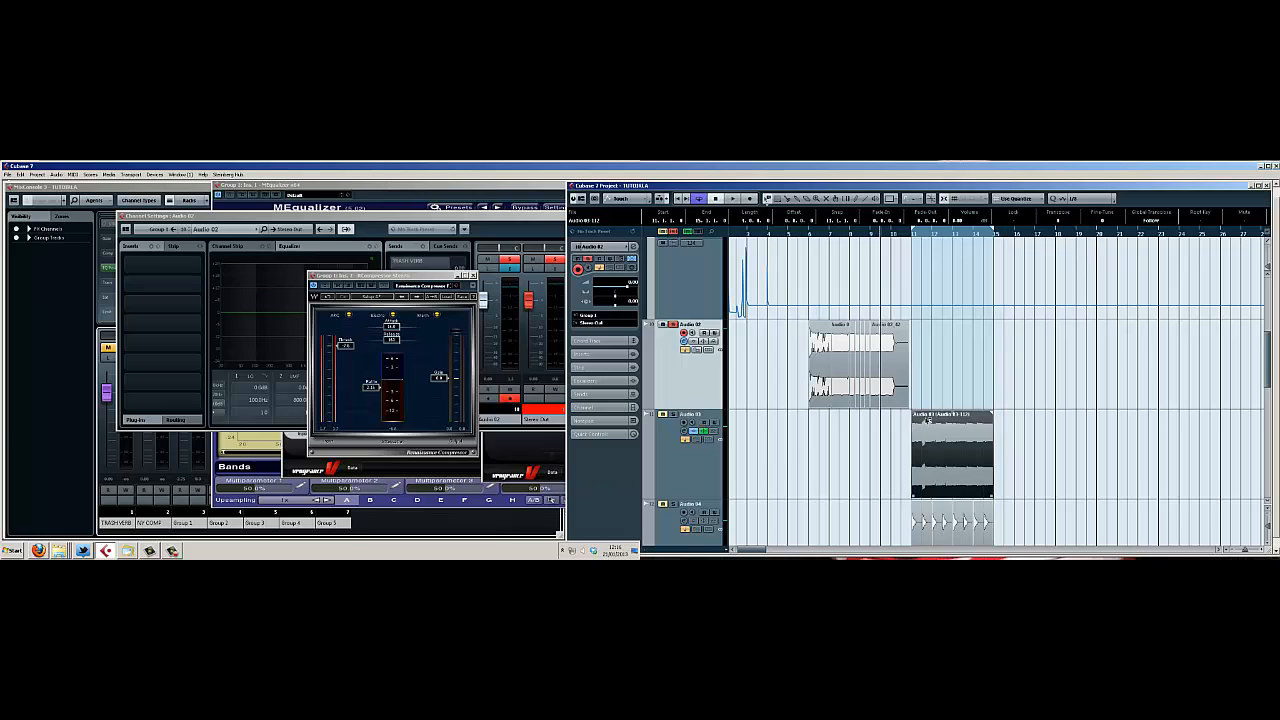
pyautogui.click(684, 459)
pyautogui.press('space')
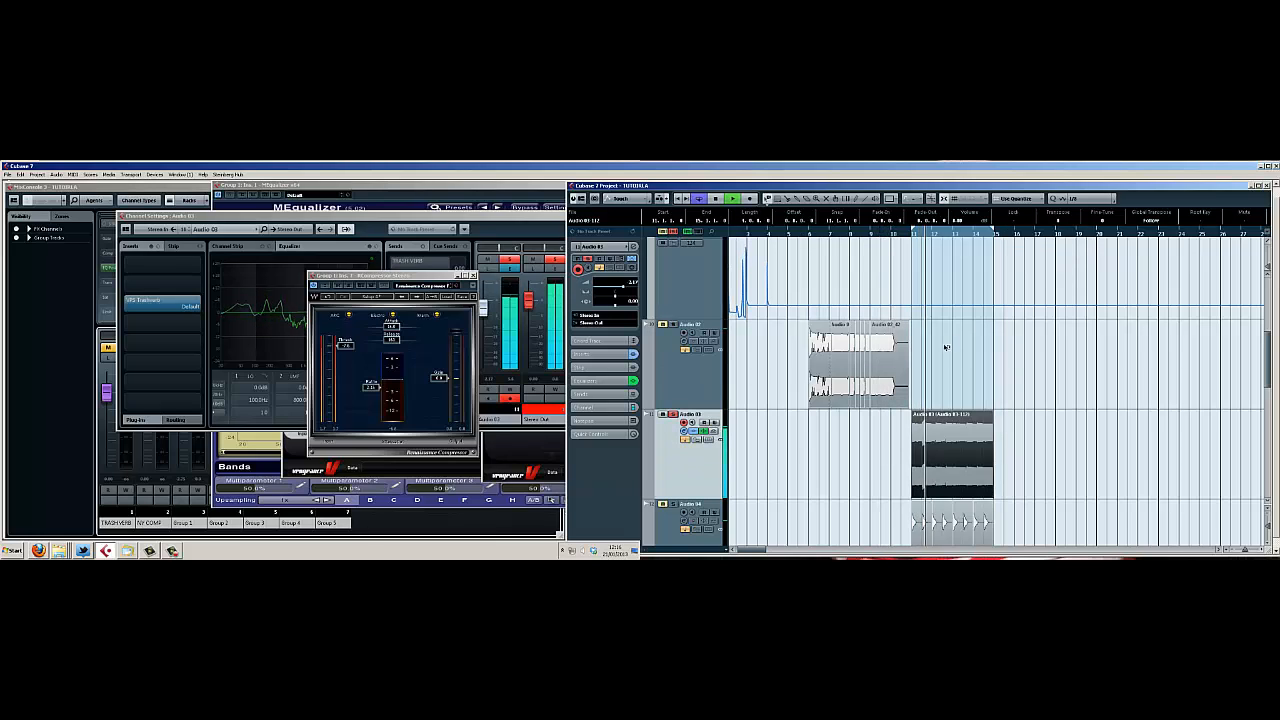
pyautogui.scroll(-1, 975, 342)
pyautogui.scroll(-1, 990, 332)
pyautogui.scroll(1, 1005, 325)
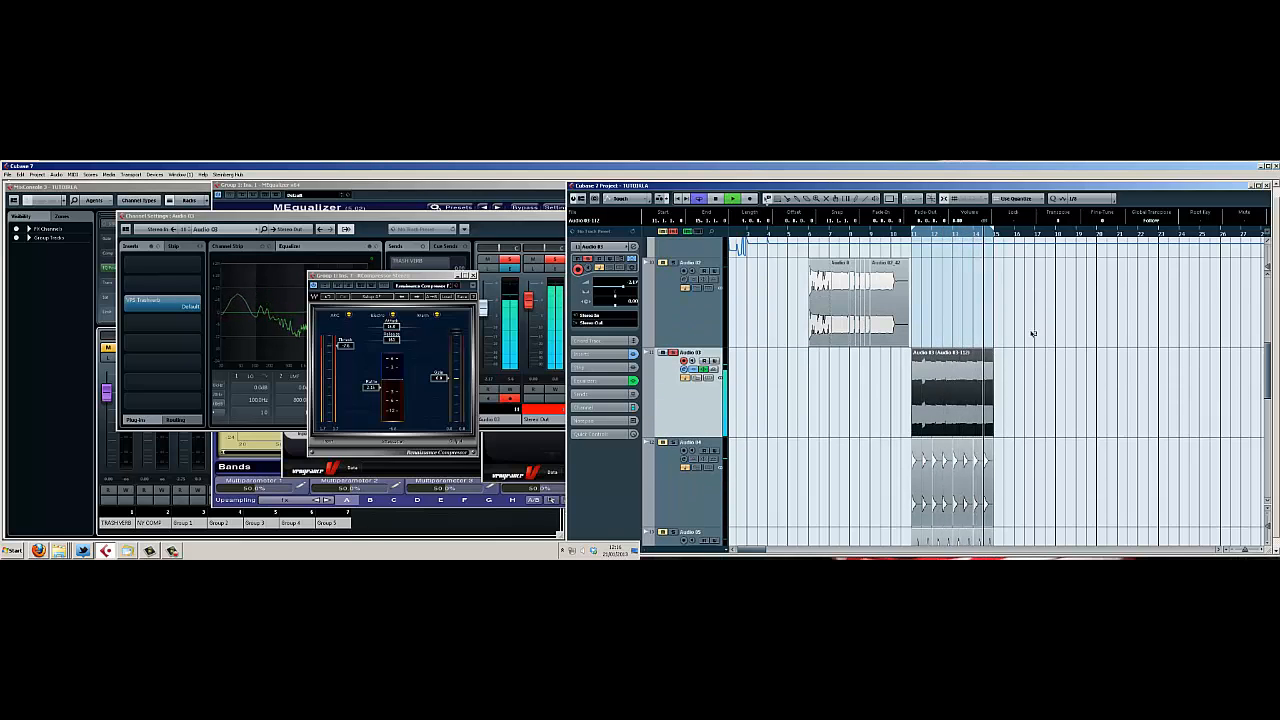
pyautogui.press('space')
# Solo the Audio 04 and Audio 05 drum tracks together with Audio 03 and play the bass loop with drums.
pyautogui.scroll(-1, 992, 355)
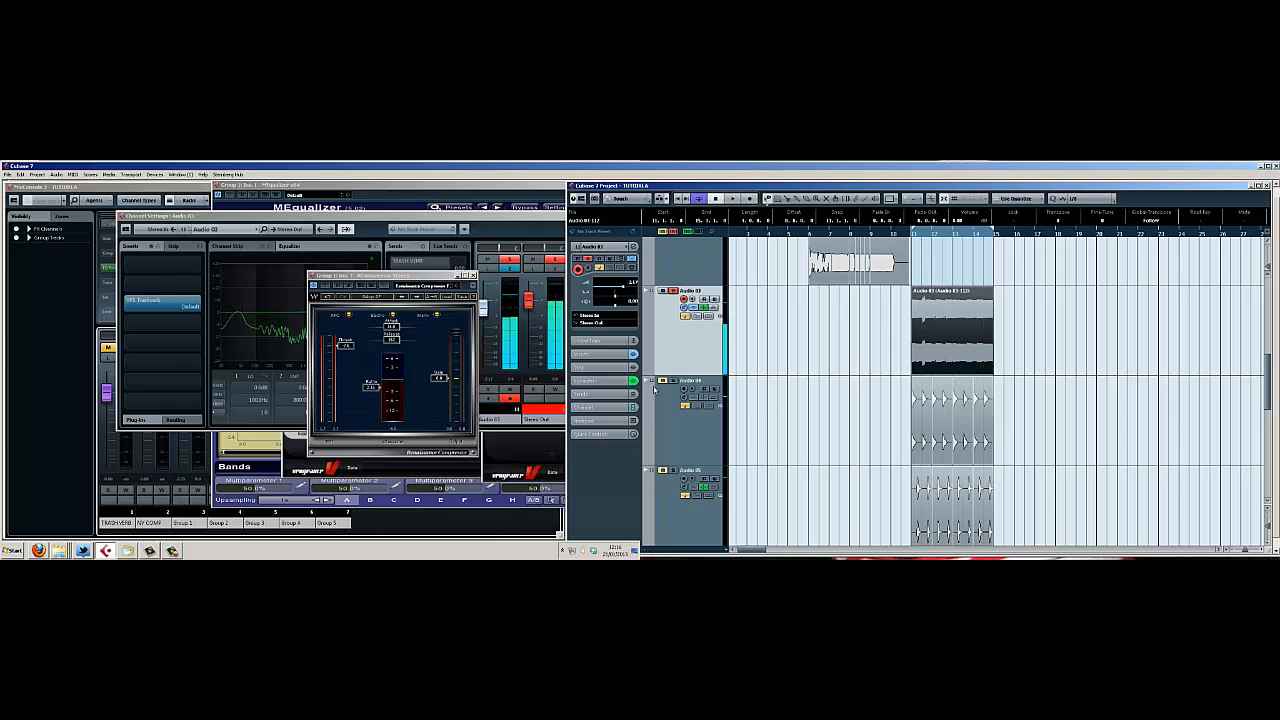
pyautogui.scroll(-1, 788, 395)
pyautogui.click(673, 346)
pyautogui.scroll(2, 848, 347)
pyautogui.press('space')
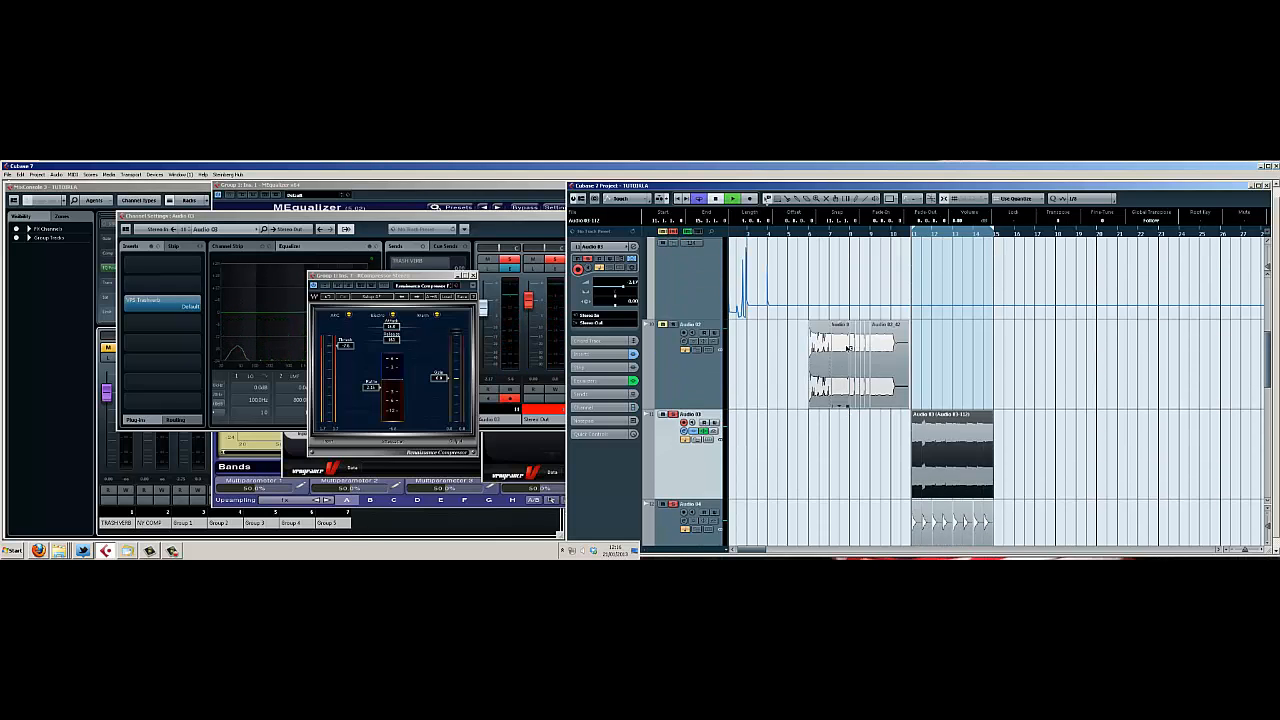
pyautogui.scroll(-2, 939, 323)
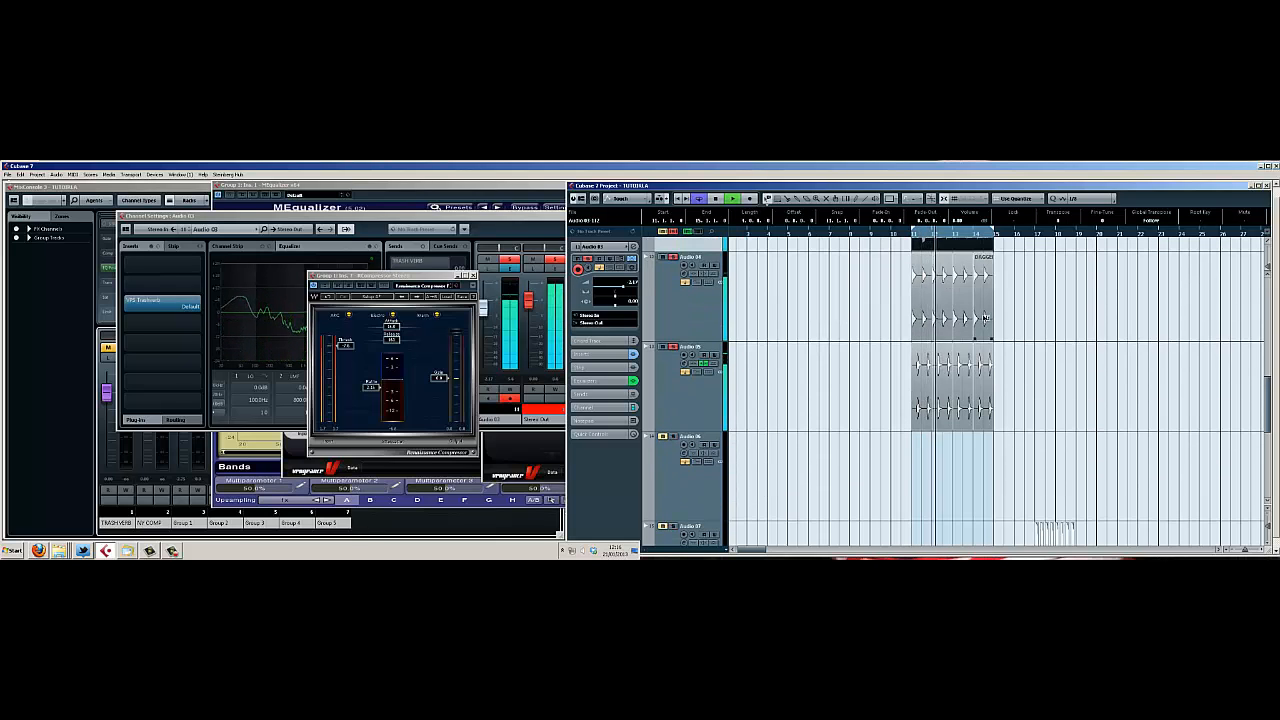
pyautogui.scroll(3, 984, 317)
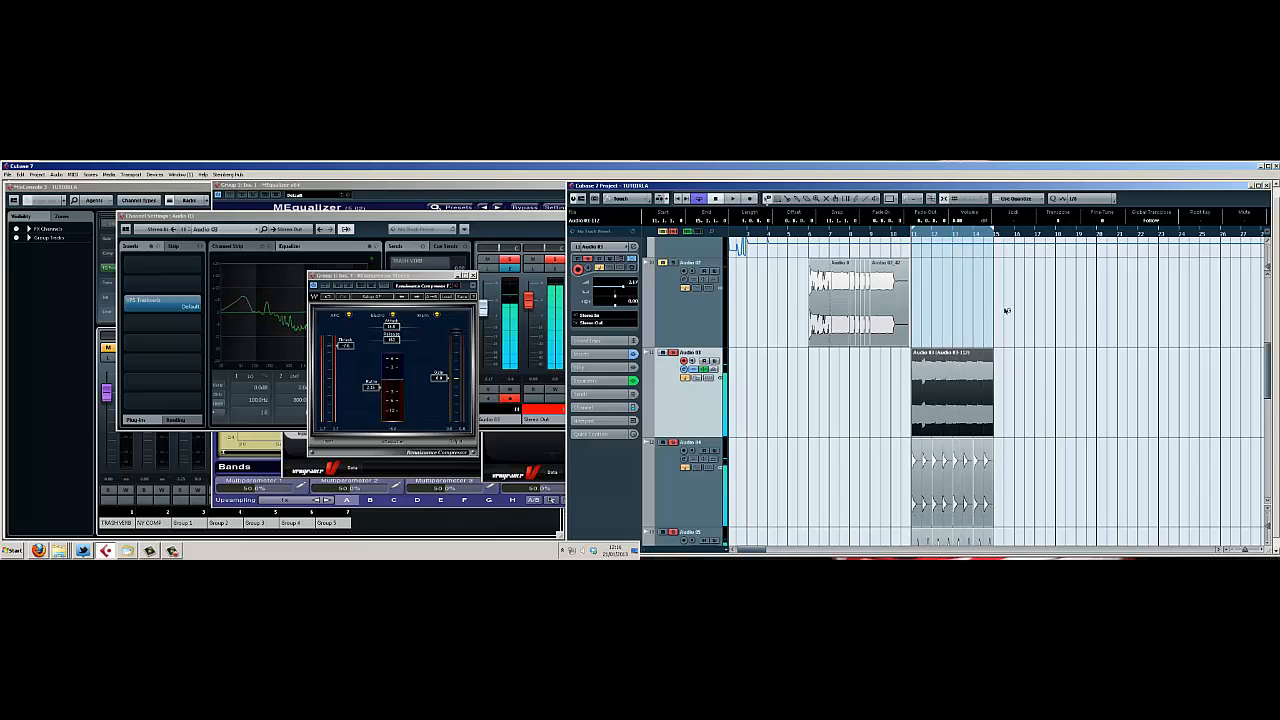
pyautogui.press('space')
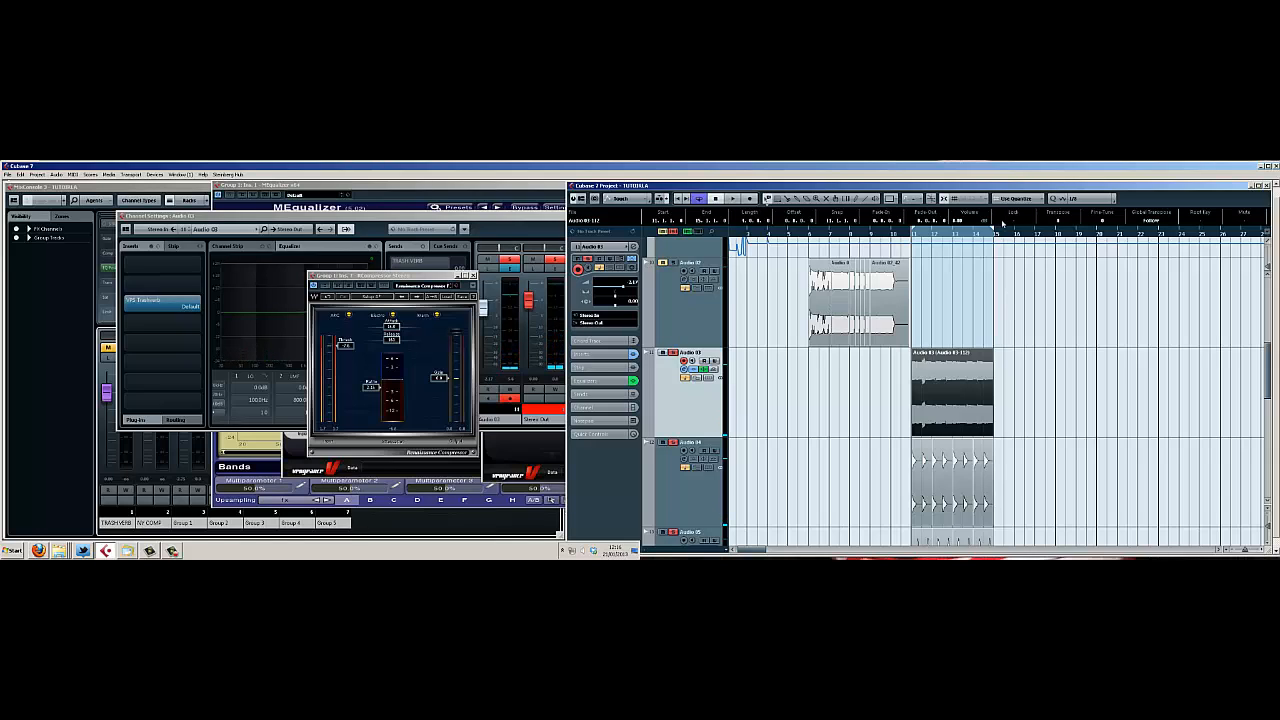
# Extend the cycle range to bar 23 and bring the clips on the Audio 07 and Audio 08 tracks into view.
pyautogui.scroll(-5, 1091, 255)
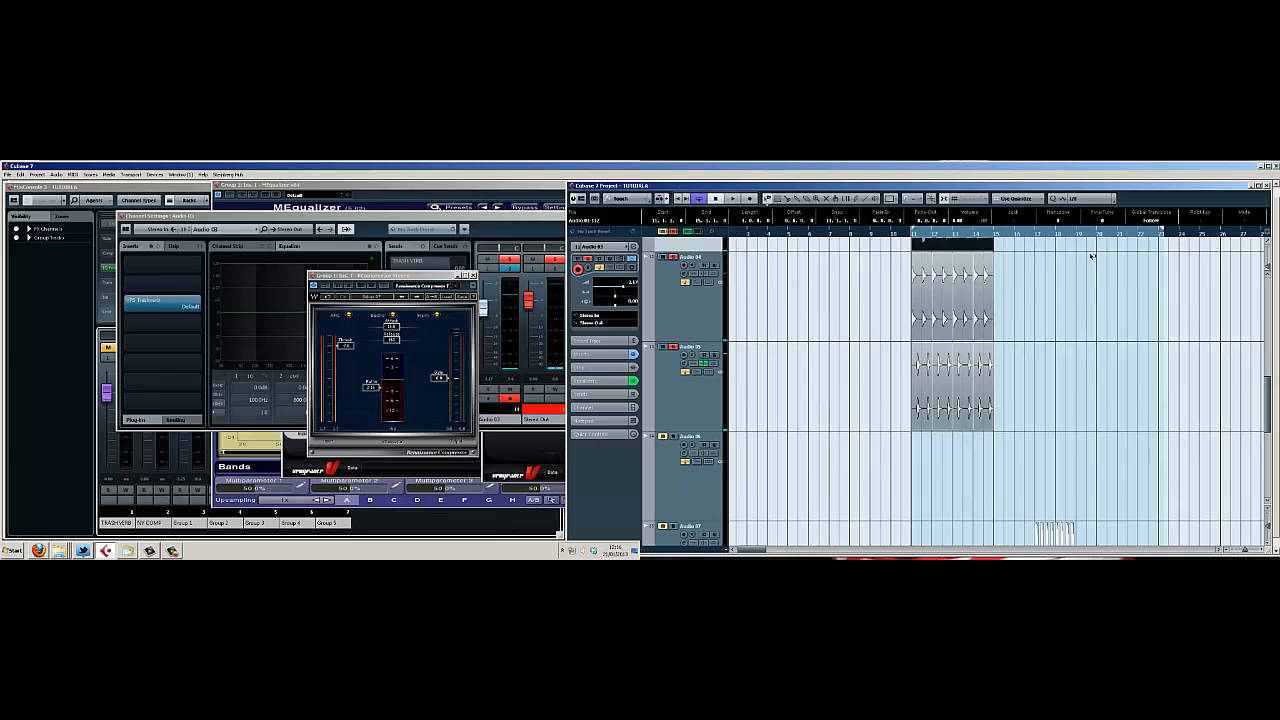
pyautogui.scroll(-3, 1091, 257)
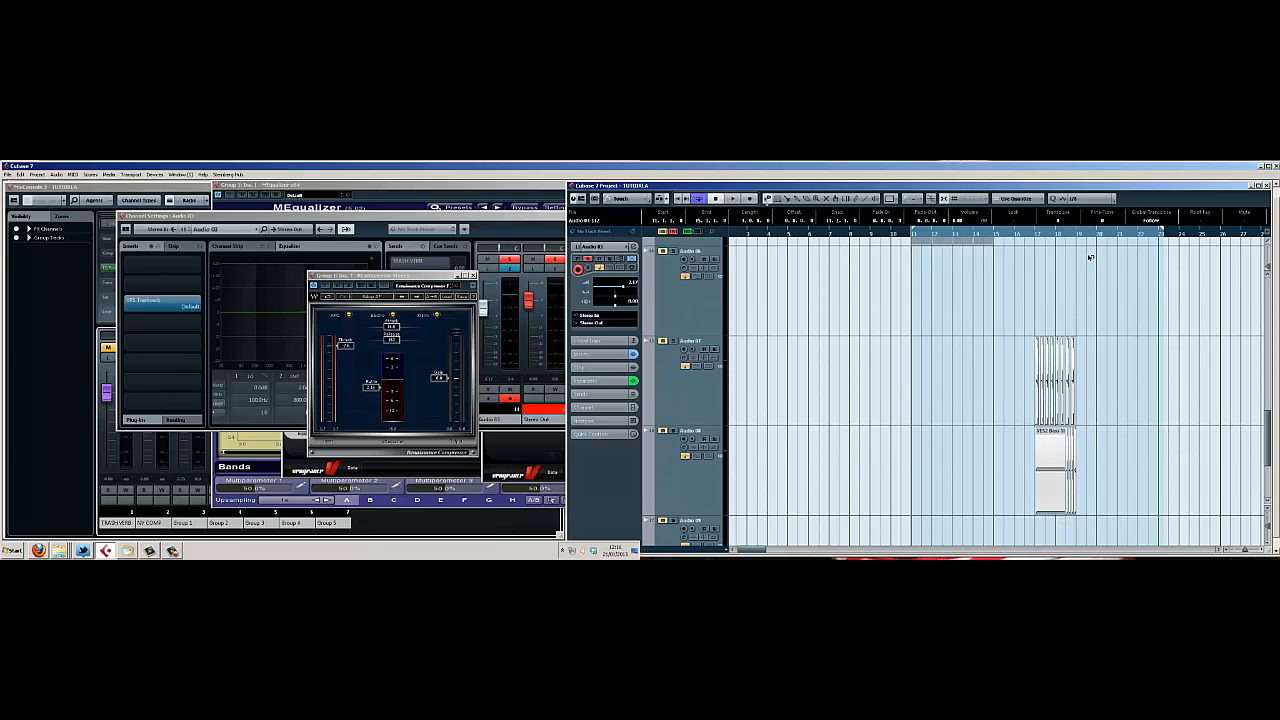